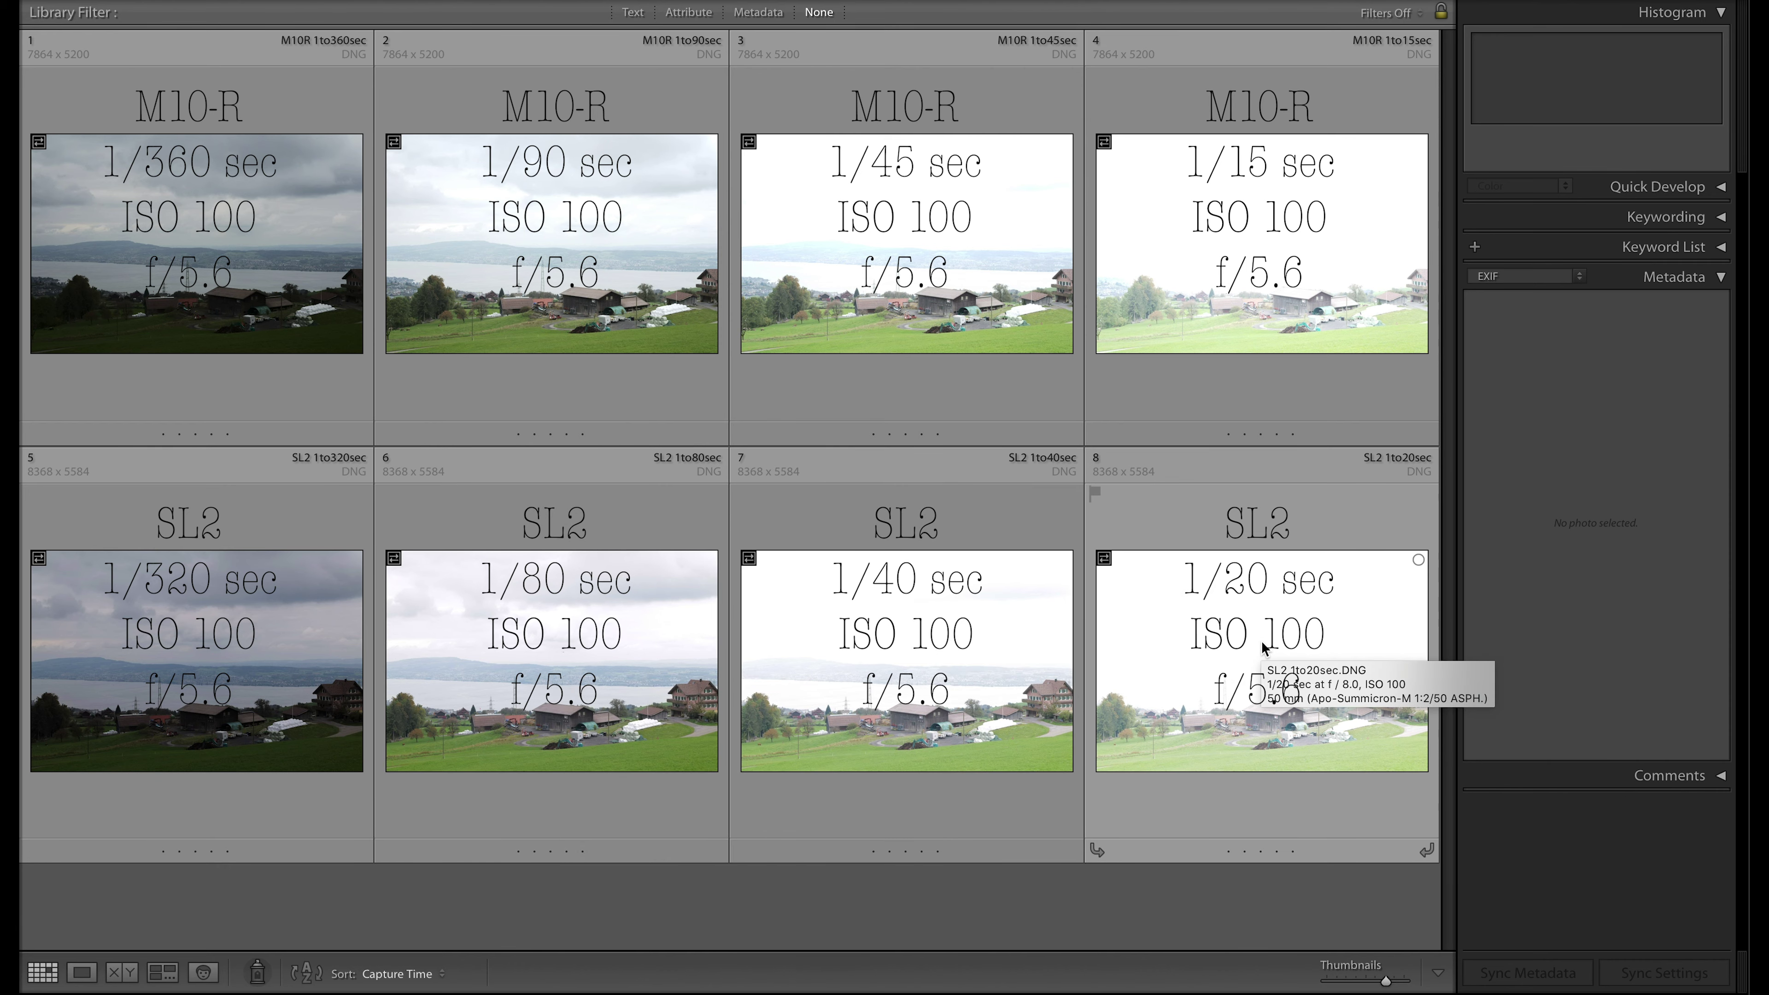
- Select all eight landscape DNGs in the Library grid with Cmd+A
key(super+a)
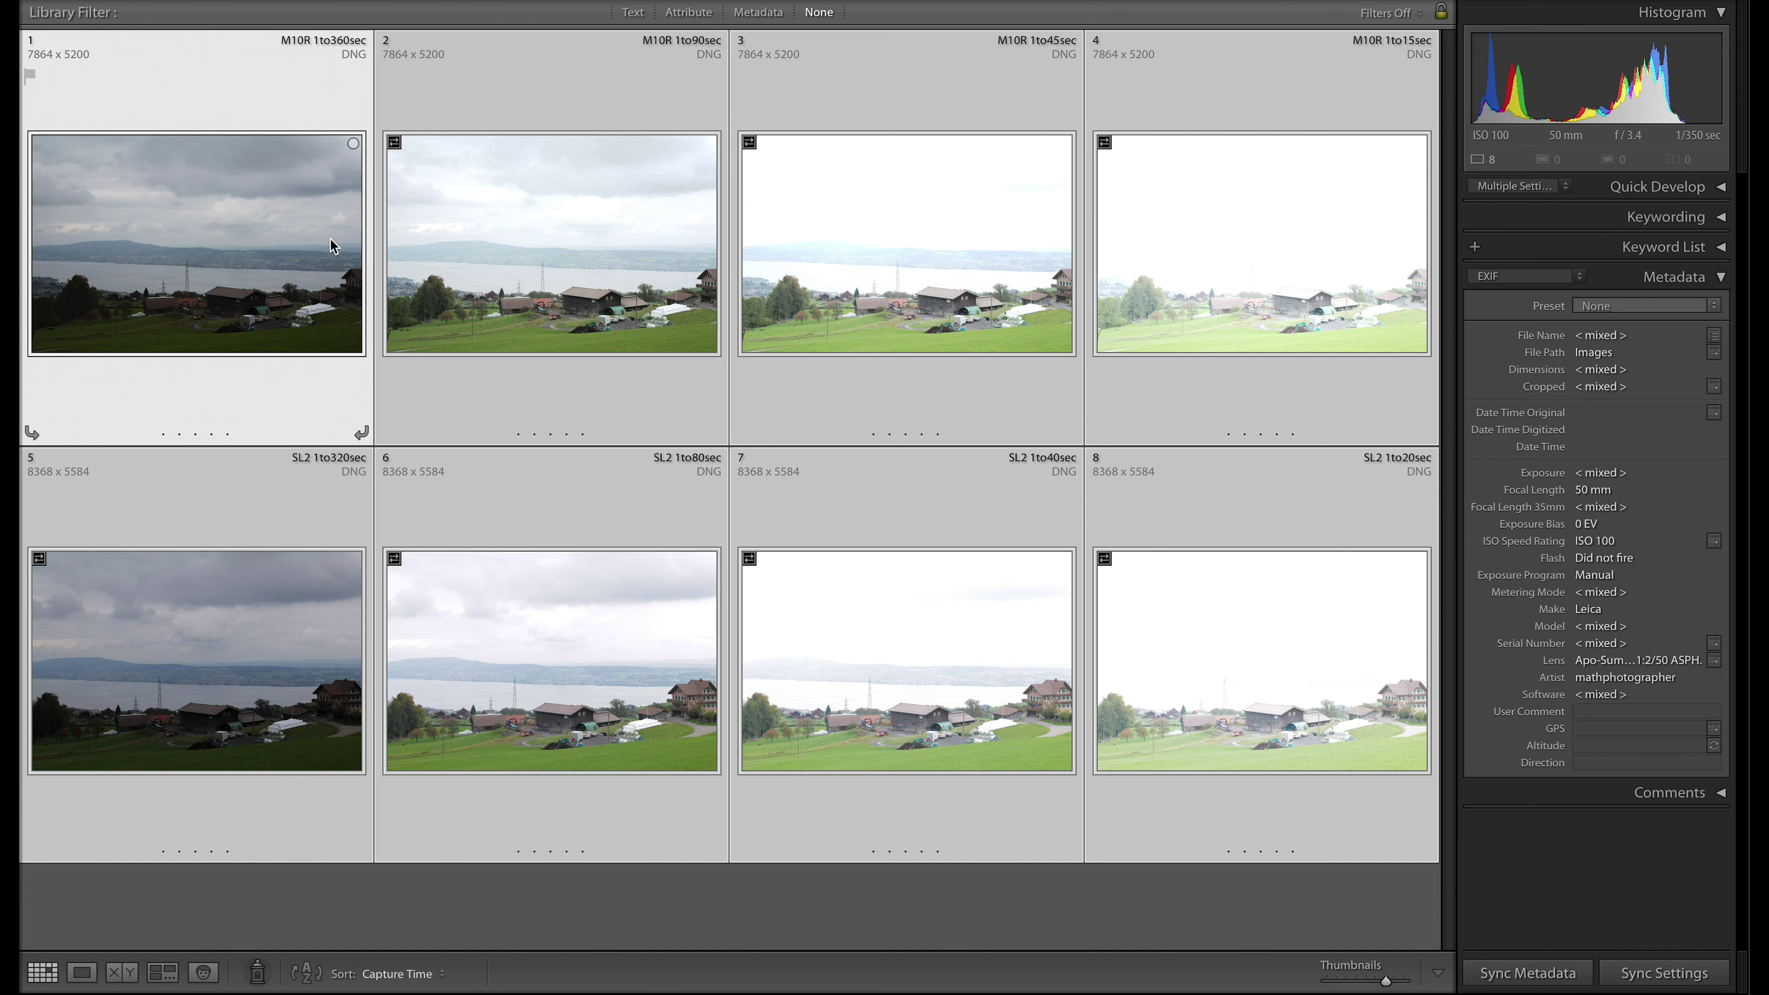
- Zero M10R 1to360sec's basic tone settings and set its exposure to +0.35
key(d)
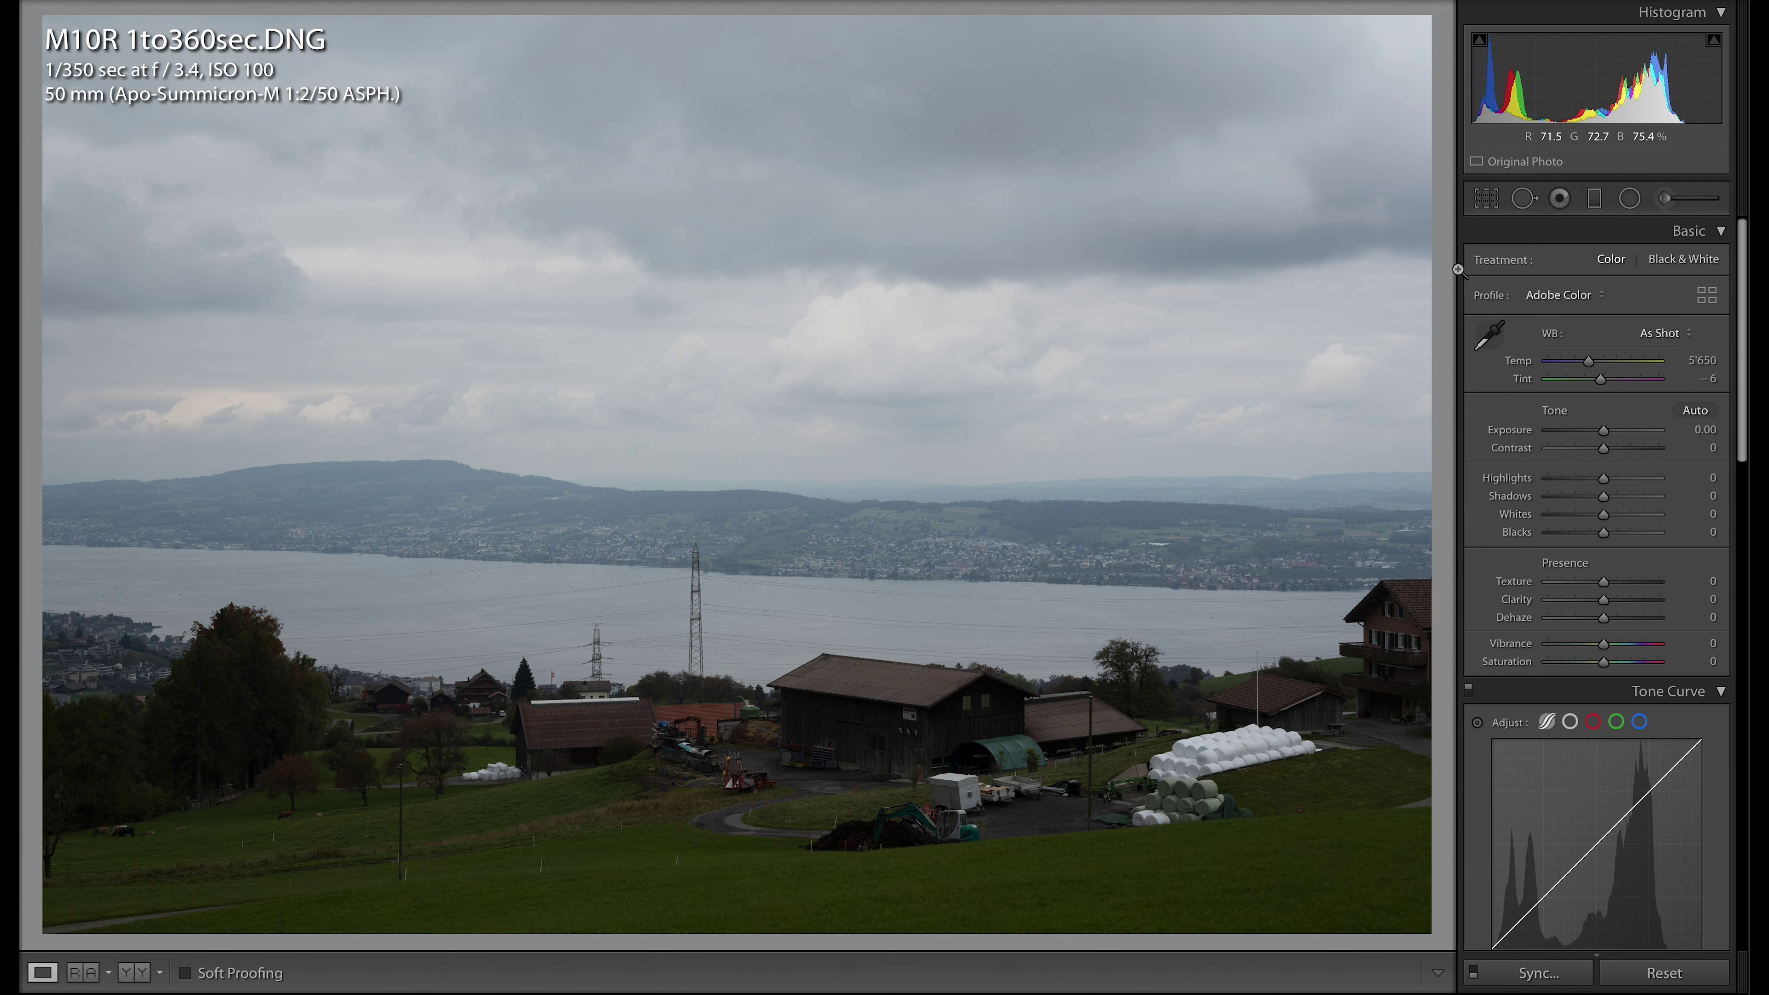
click(1694, 411)
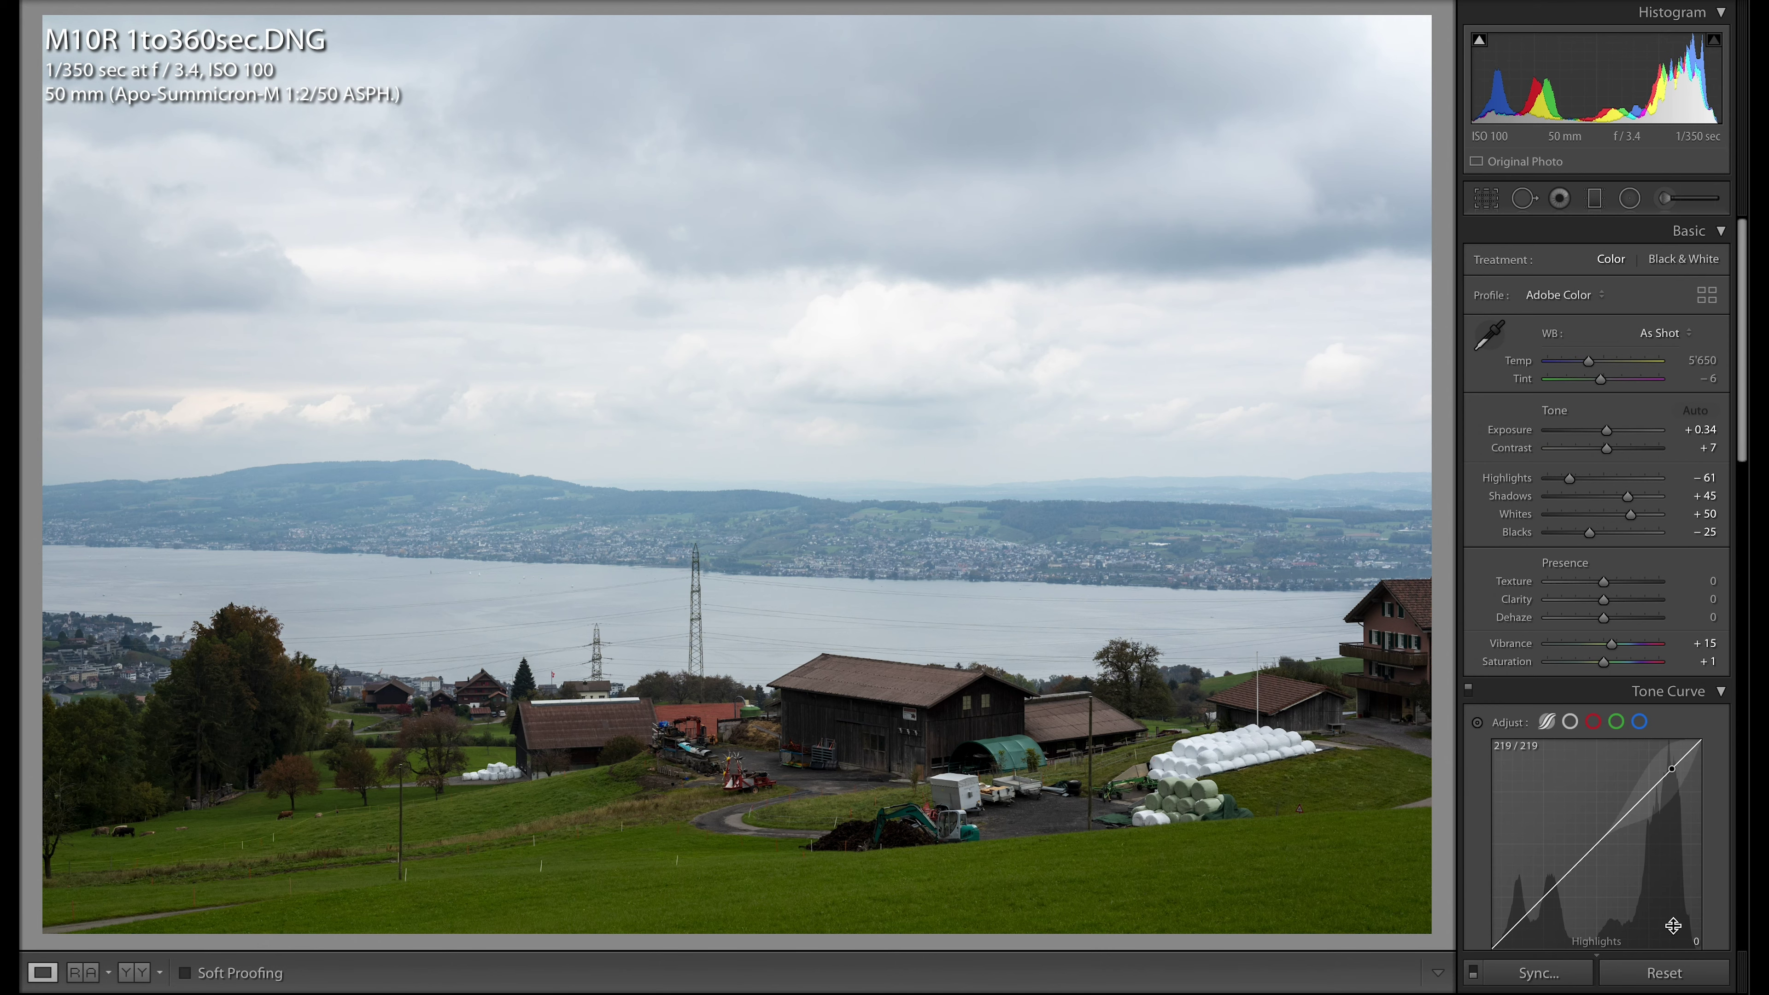
click(1664, 973)
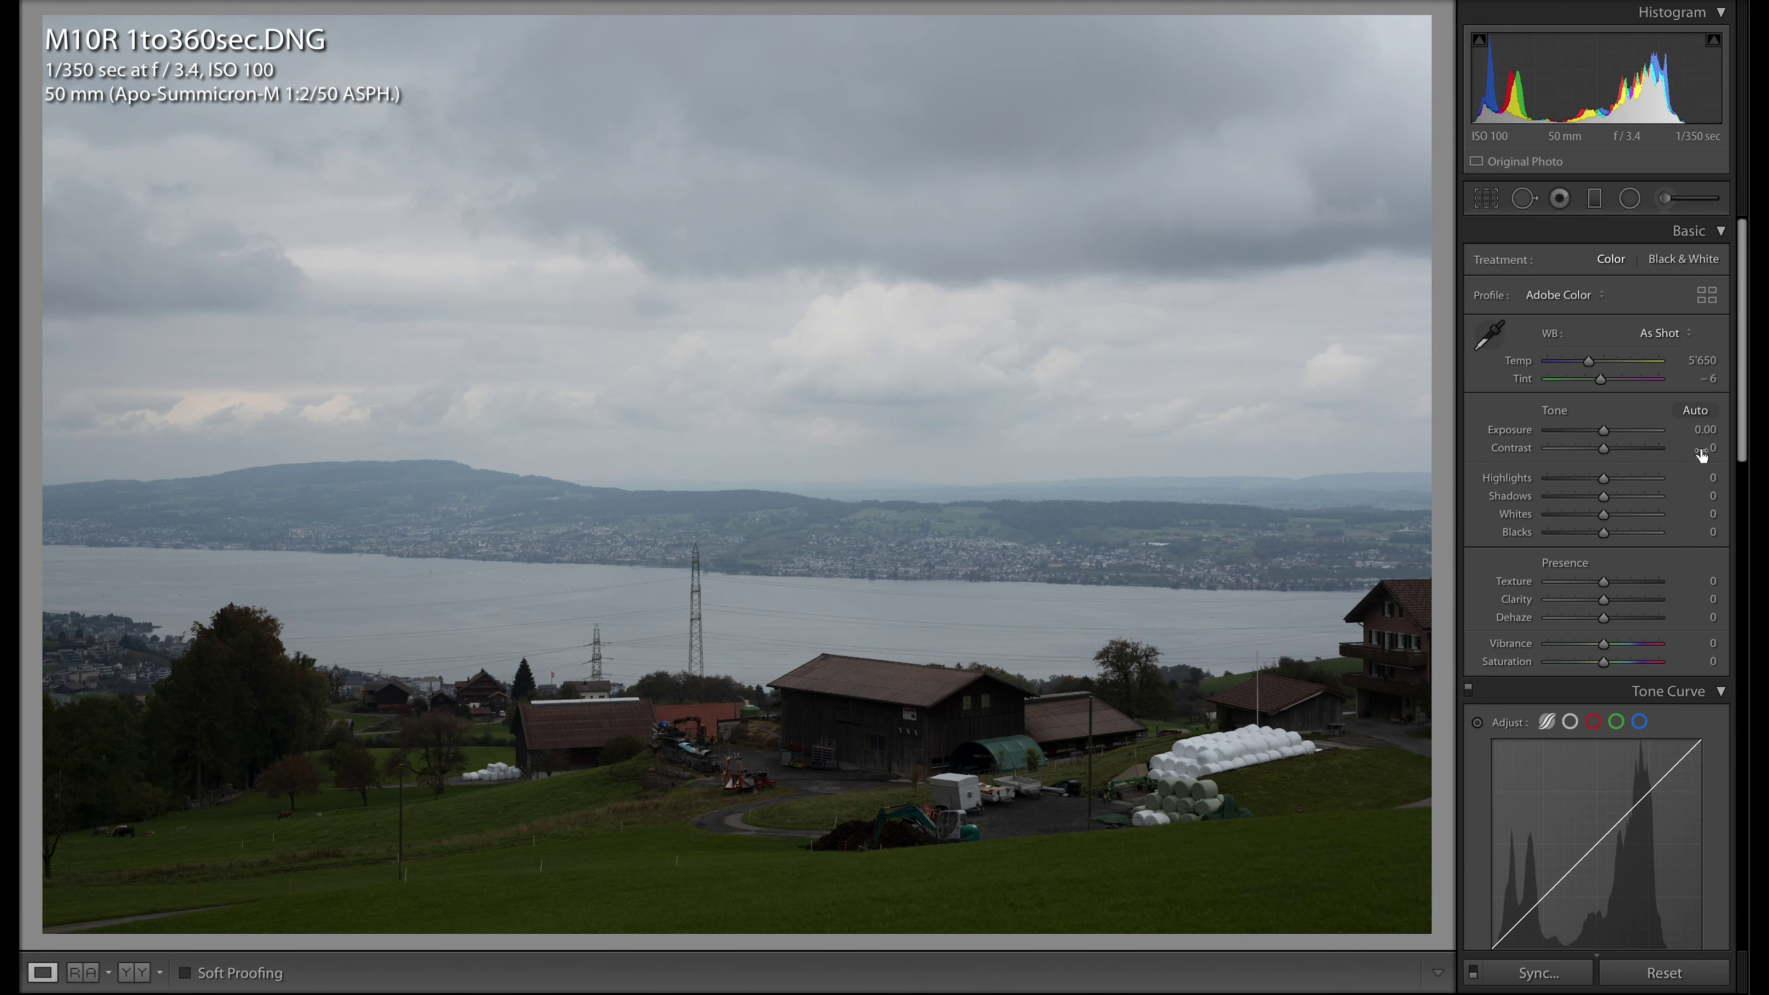
click(1705, 430)
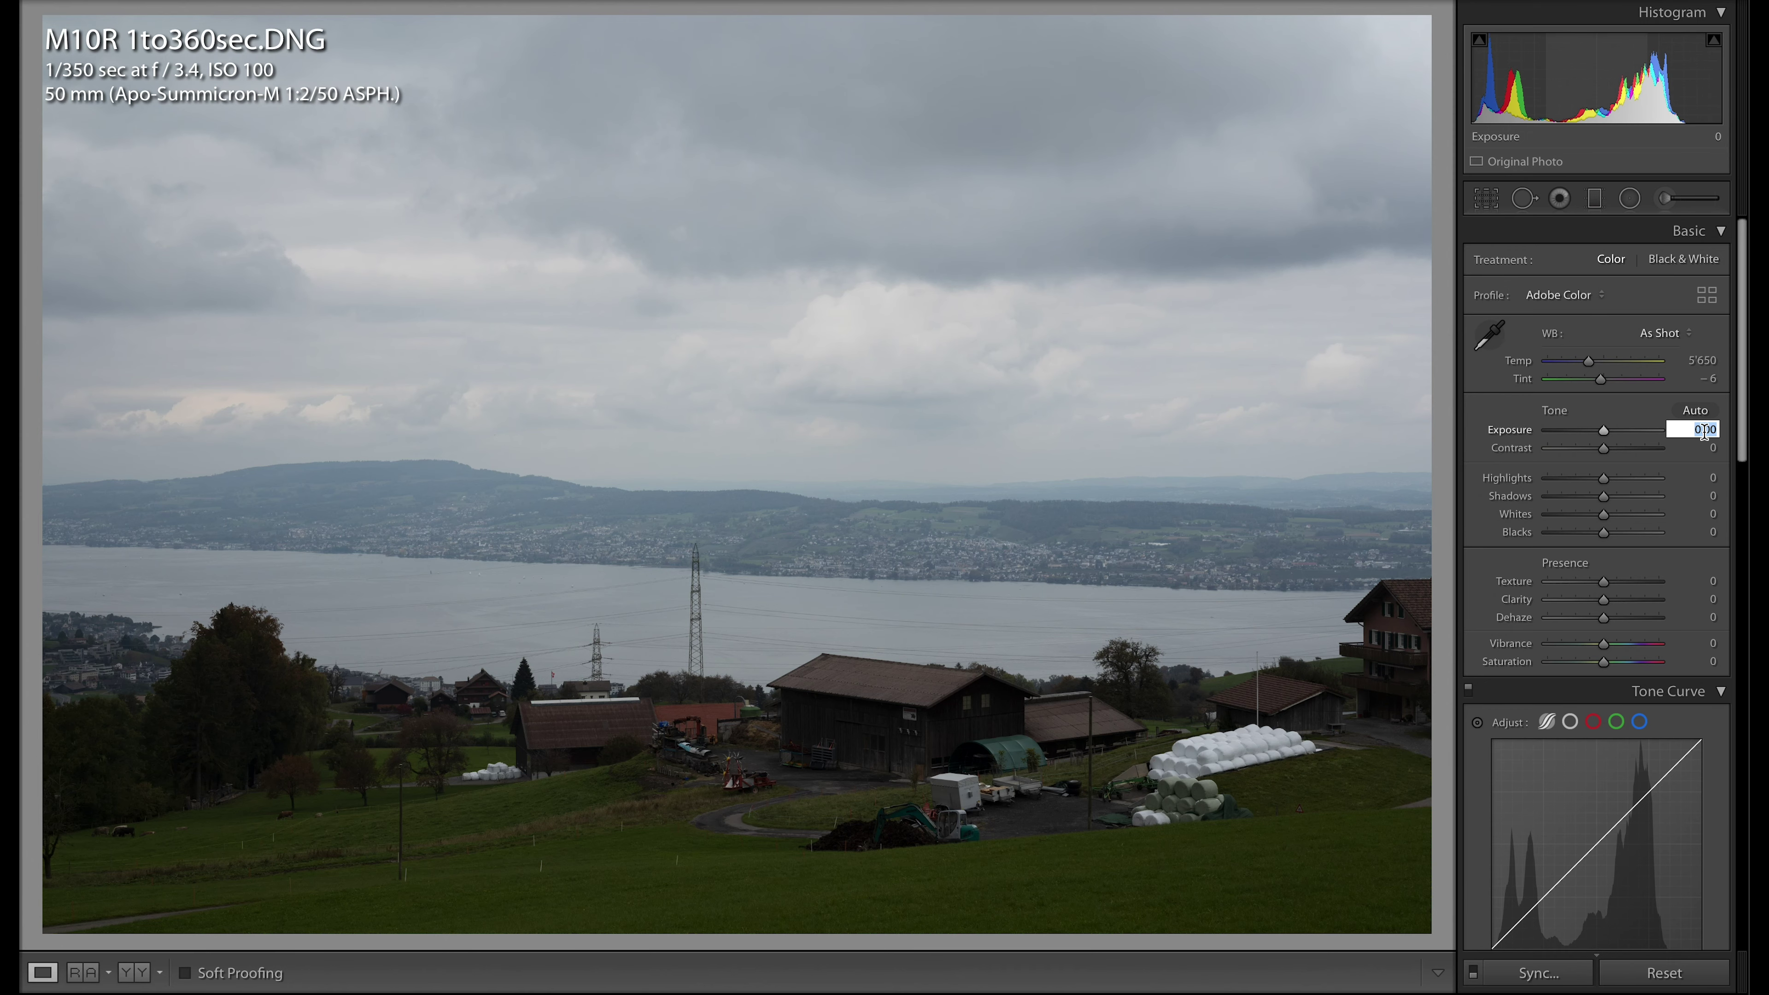
text(0.35)
key(Return)
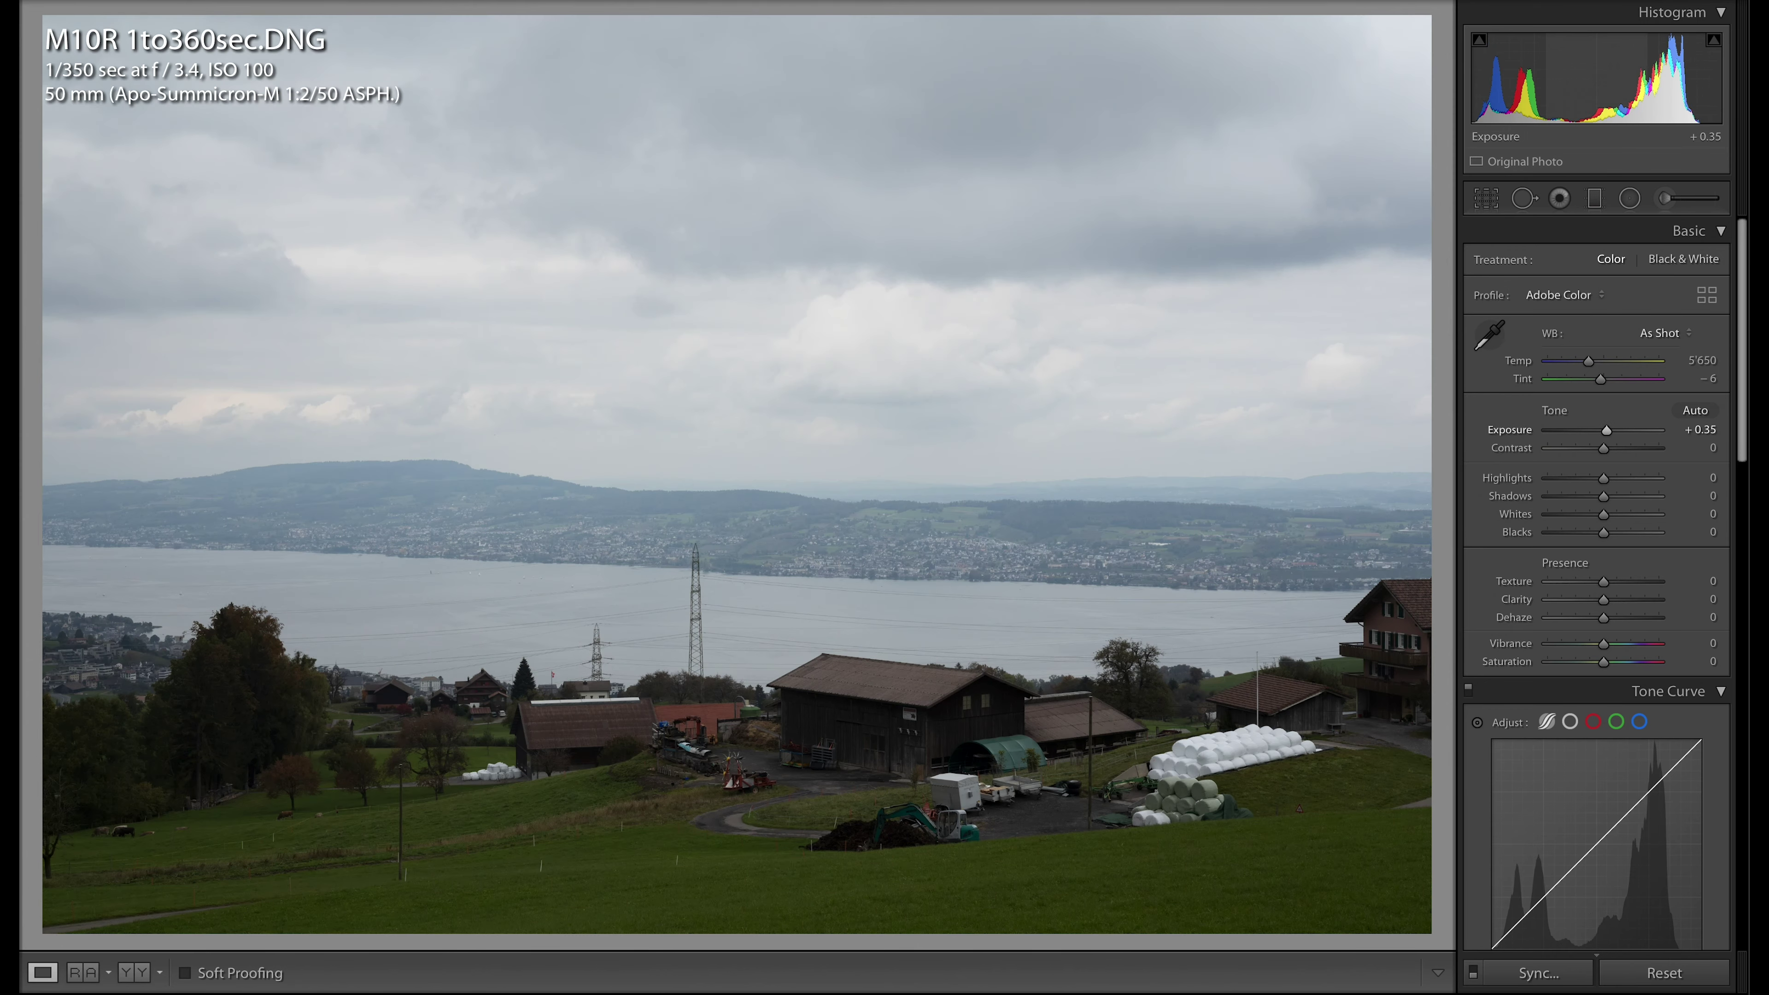
key(g)
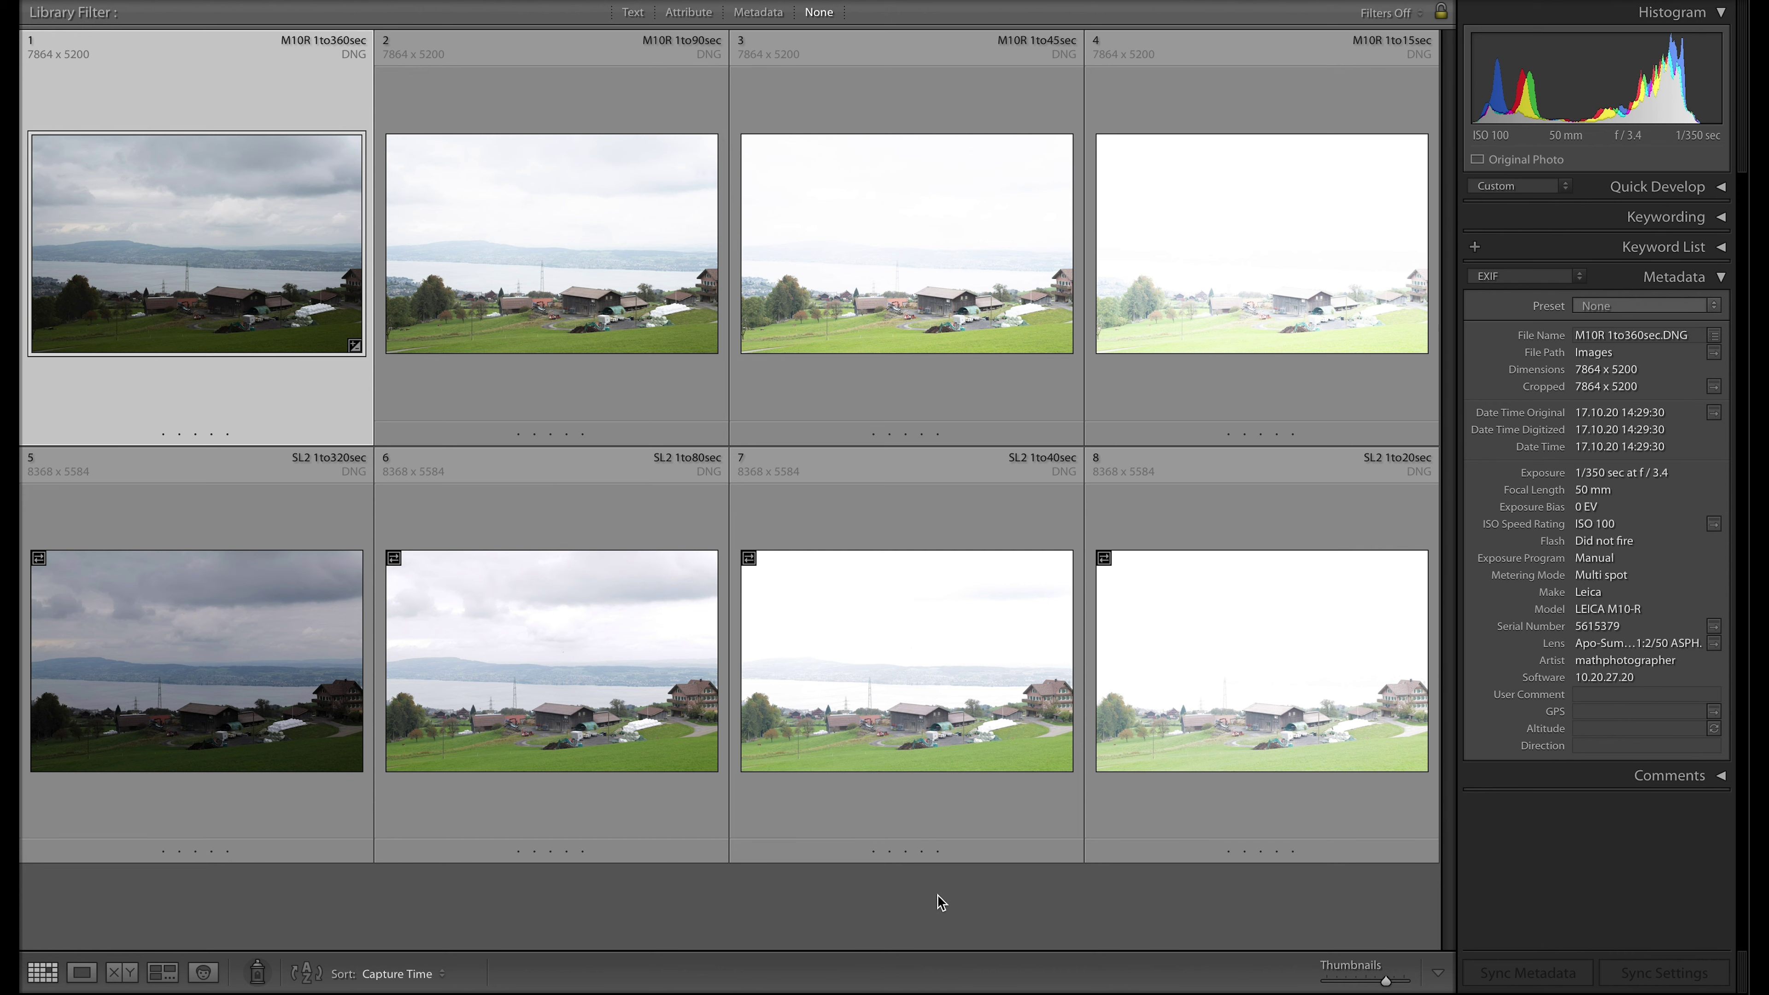
- Match total exposures of M10-R photos 2–4 to the 1/360 s frame
shift+click(507, 248)
shift+click(879, 261)
shift+click(1282, 257)
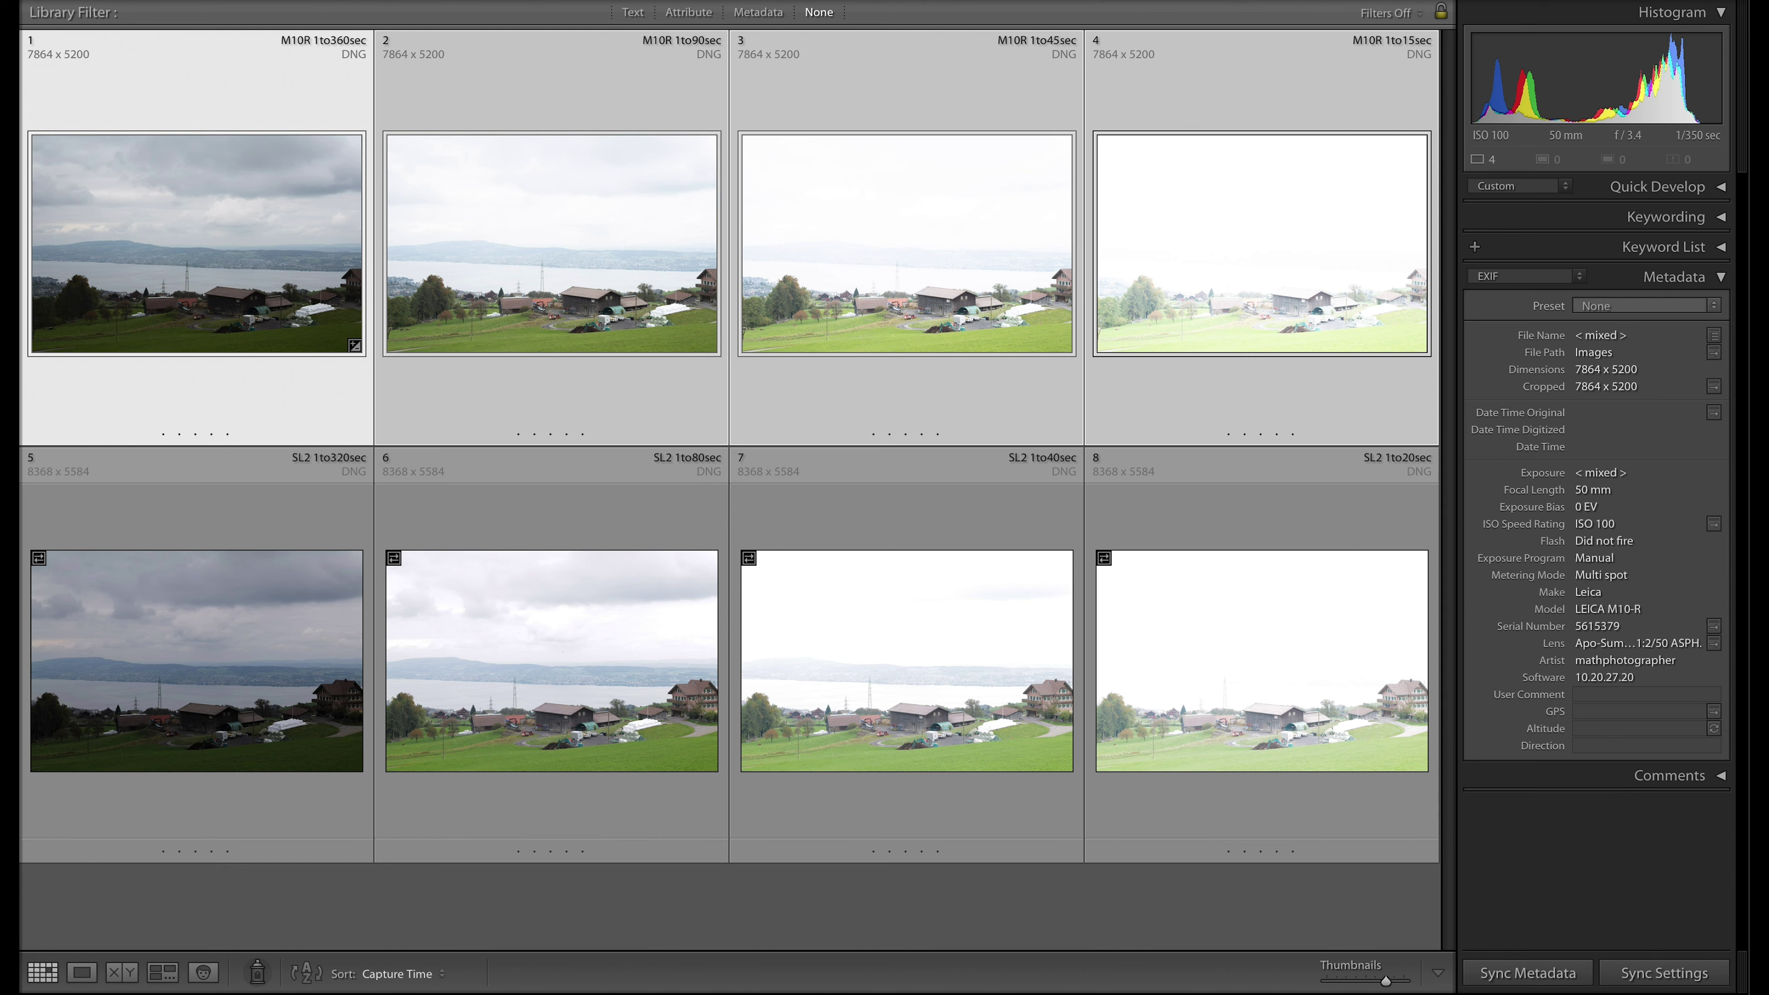
key(super+shift+slash)
mouse_move(522, 9)
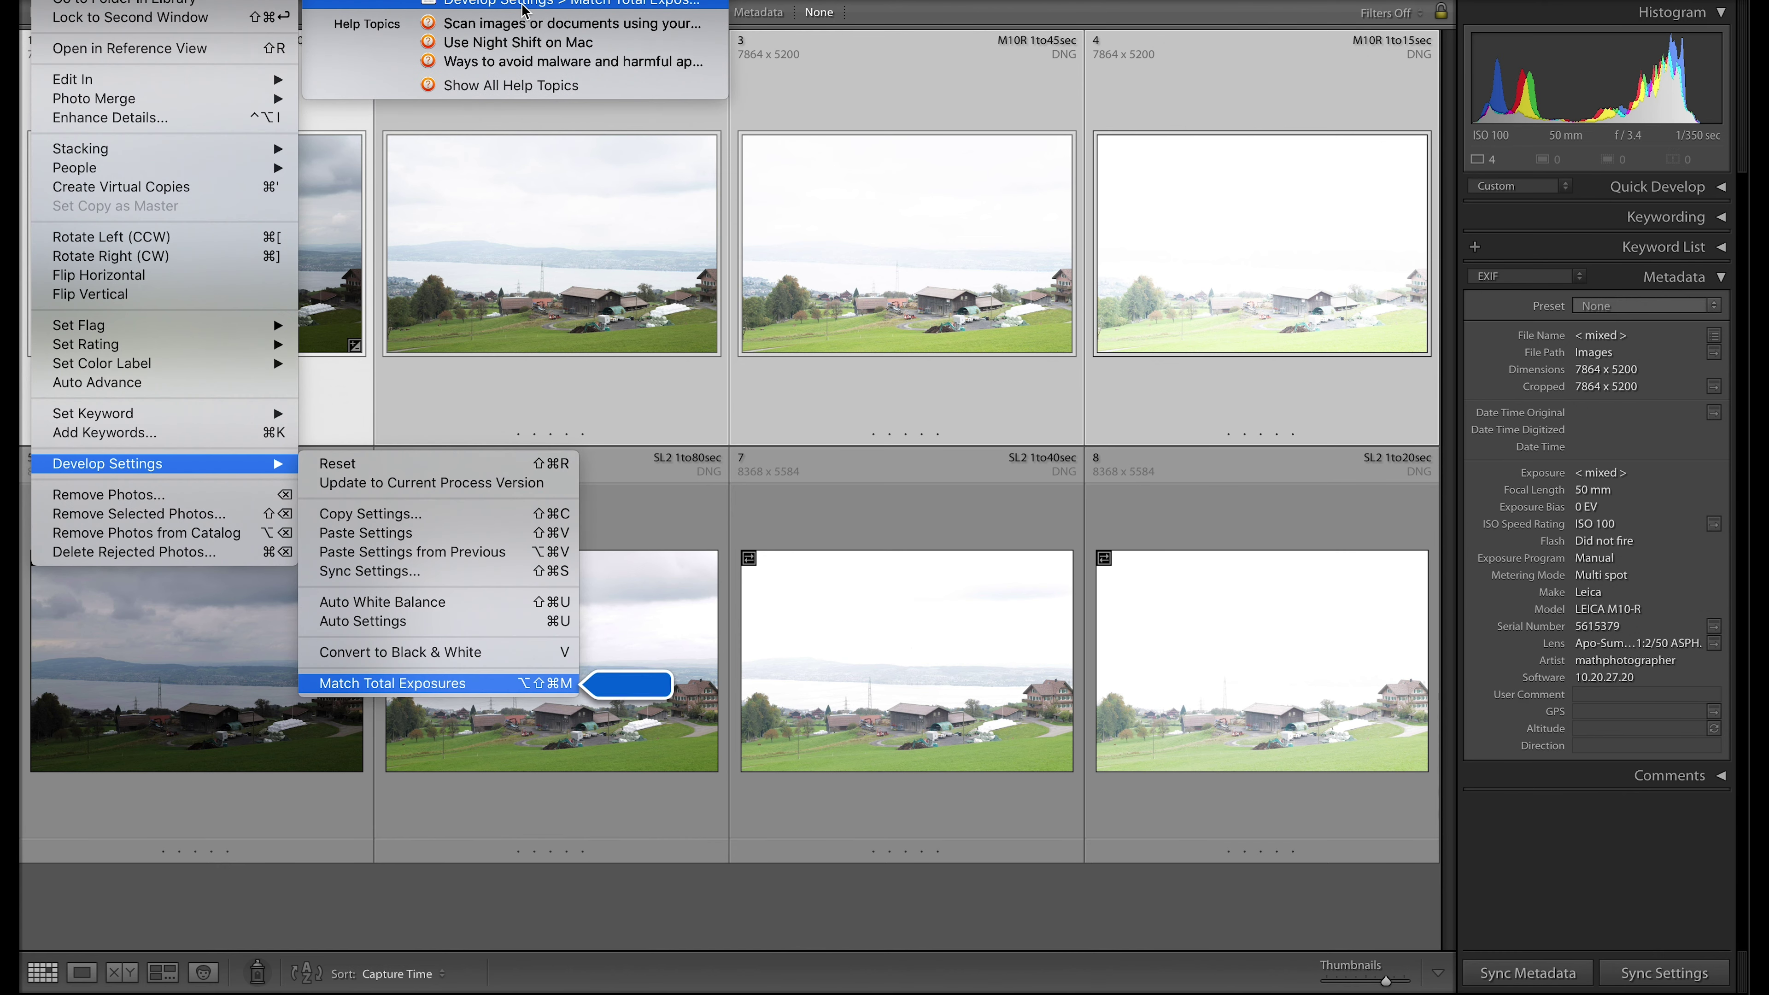
click(523, 6)
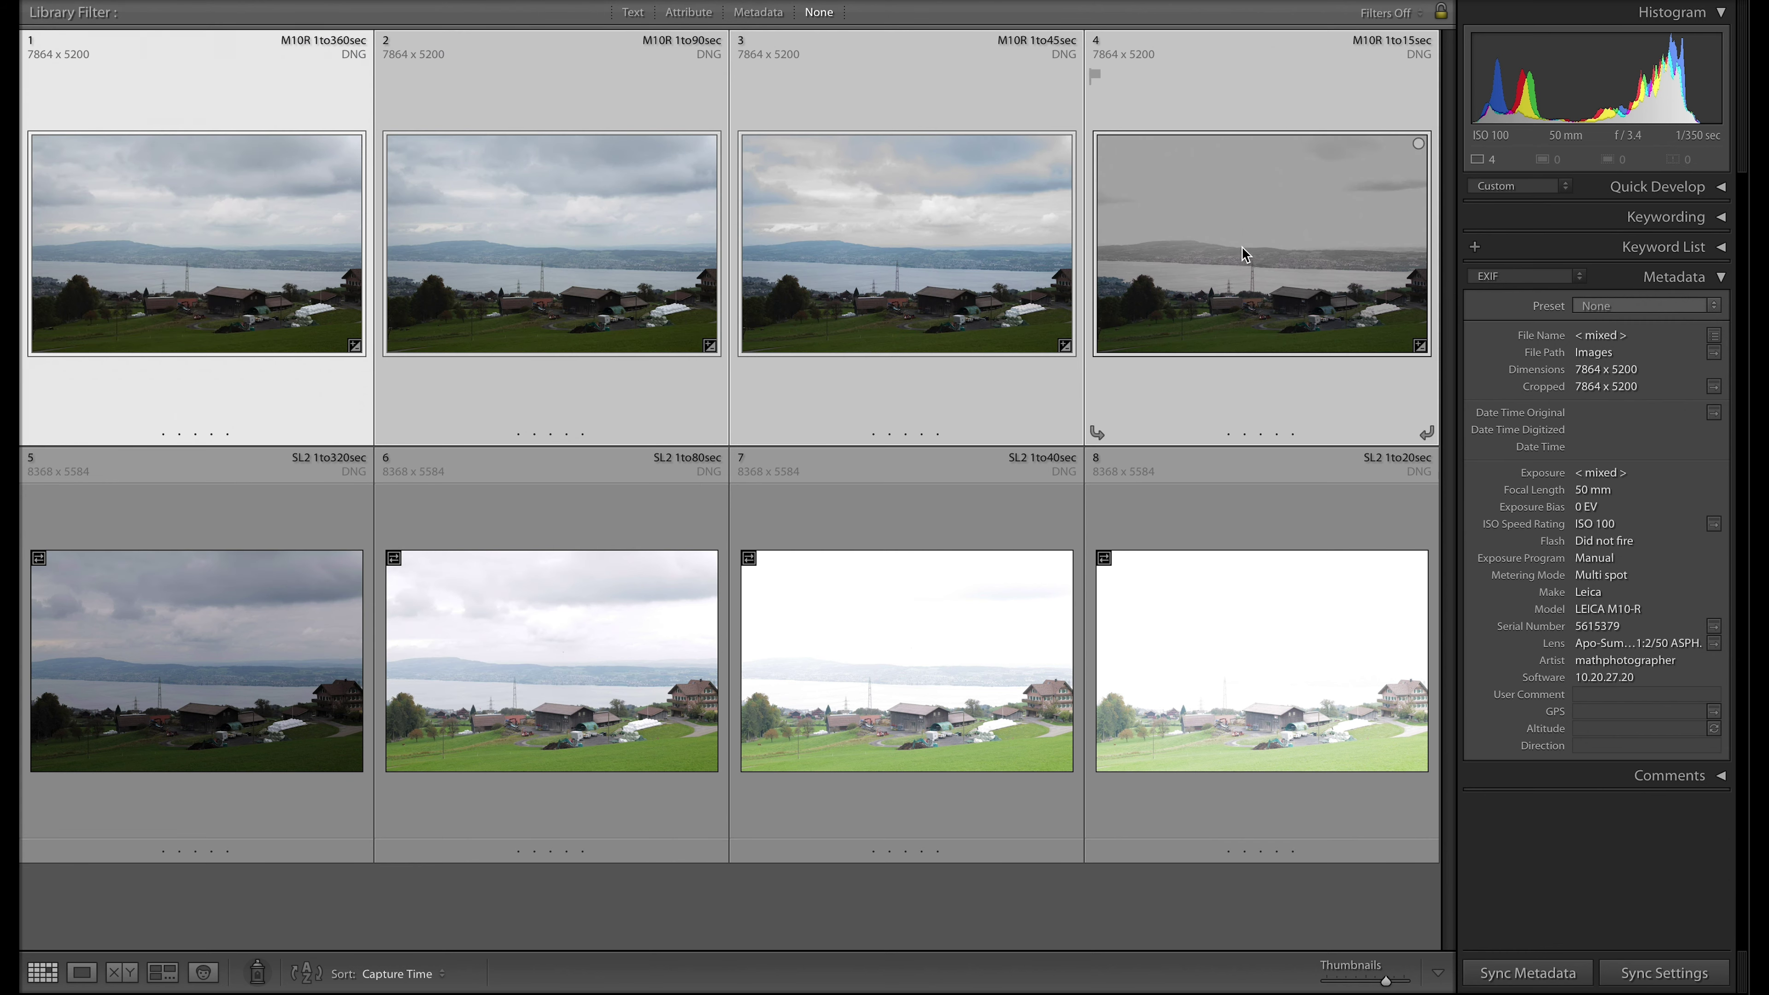
- Deselect the M10-R photos and select SL2 1to320sec
mouse_move(1245, 254)
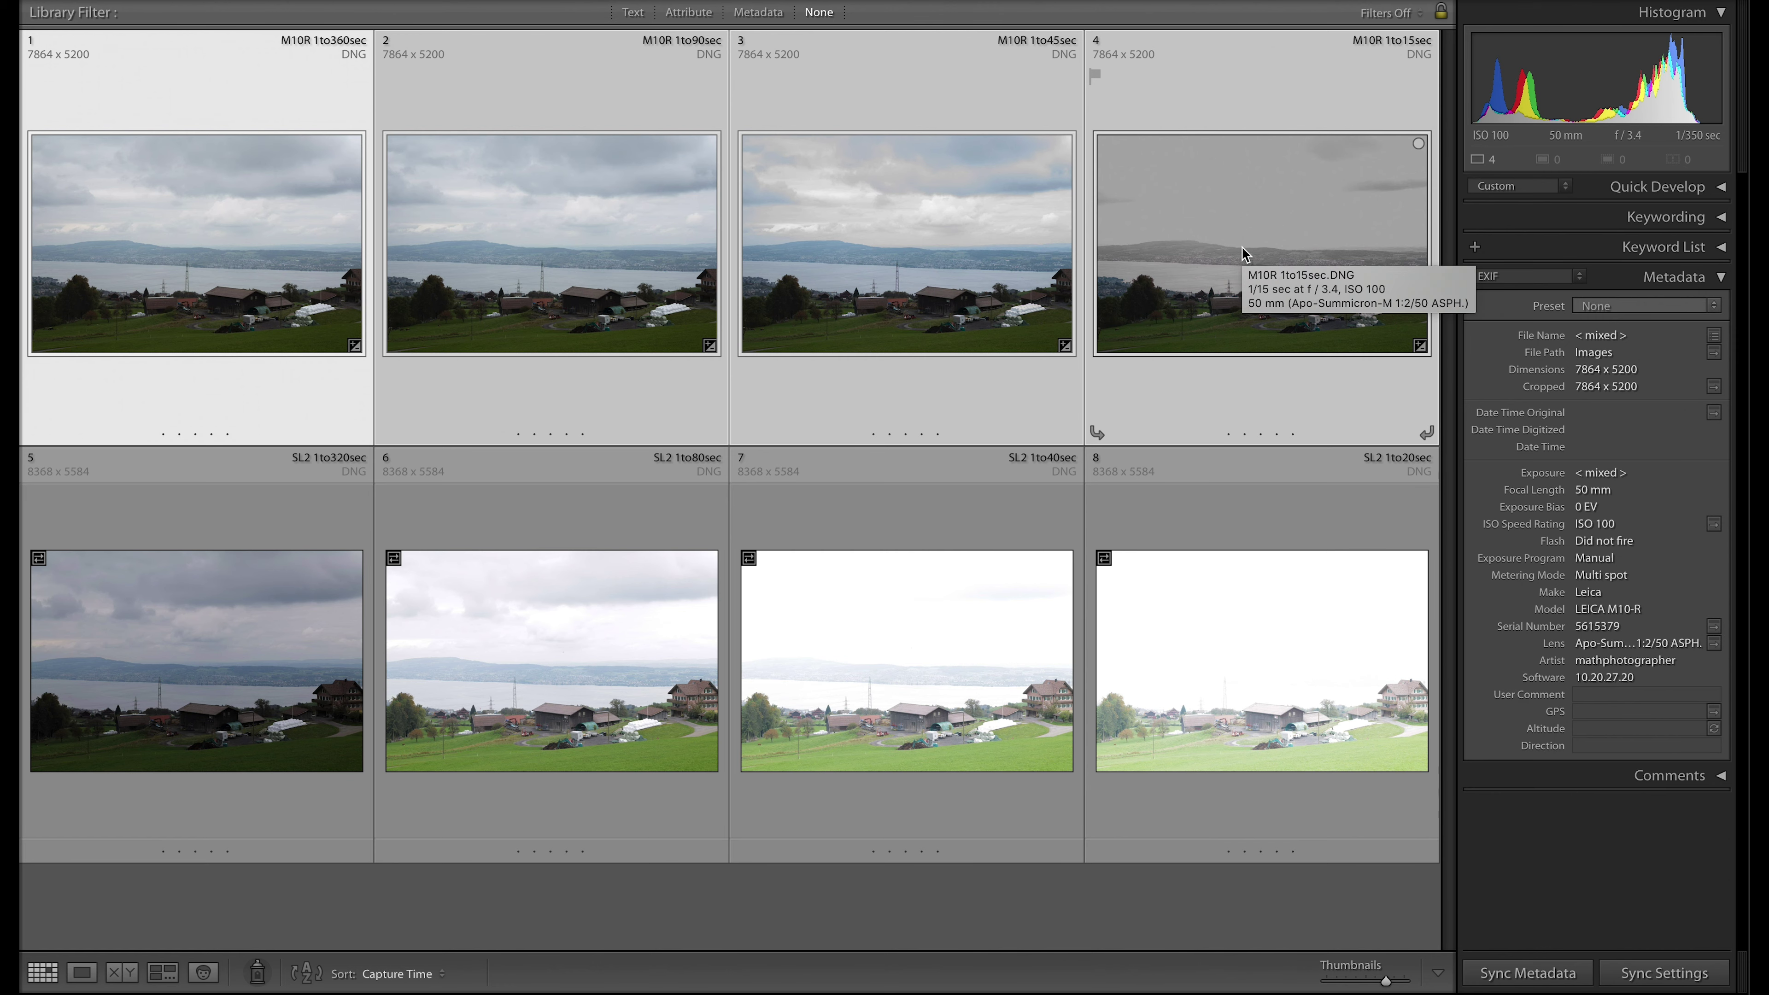
click(305, 916)
click(271, 664)
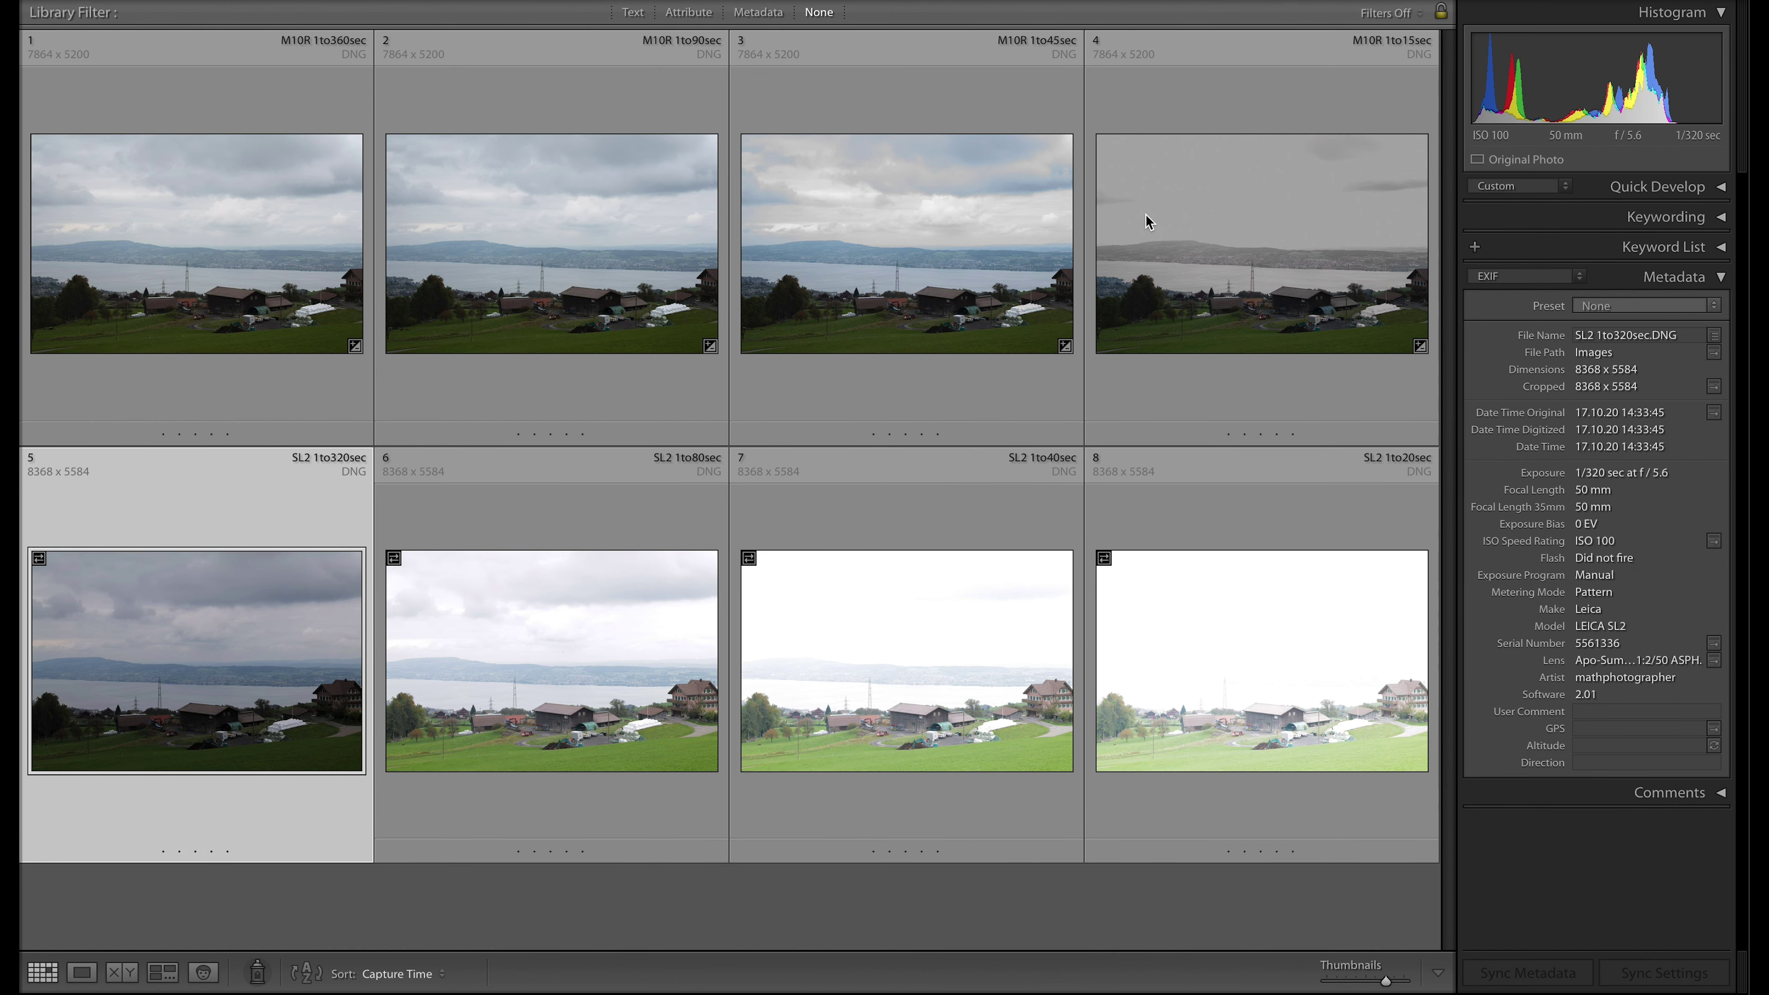
- Zero SL2 1to320sec's basic tone settings and set its exposure to +0.50
key(d)
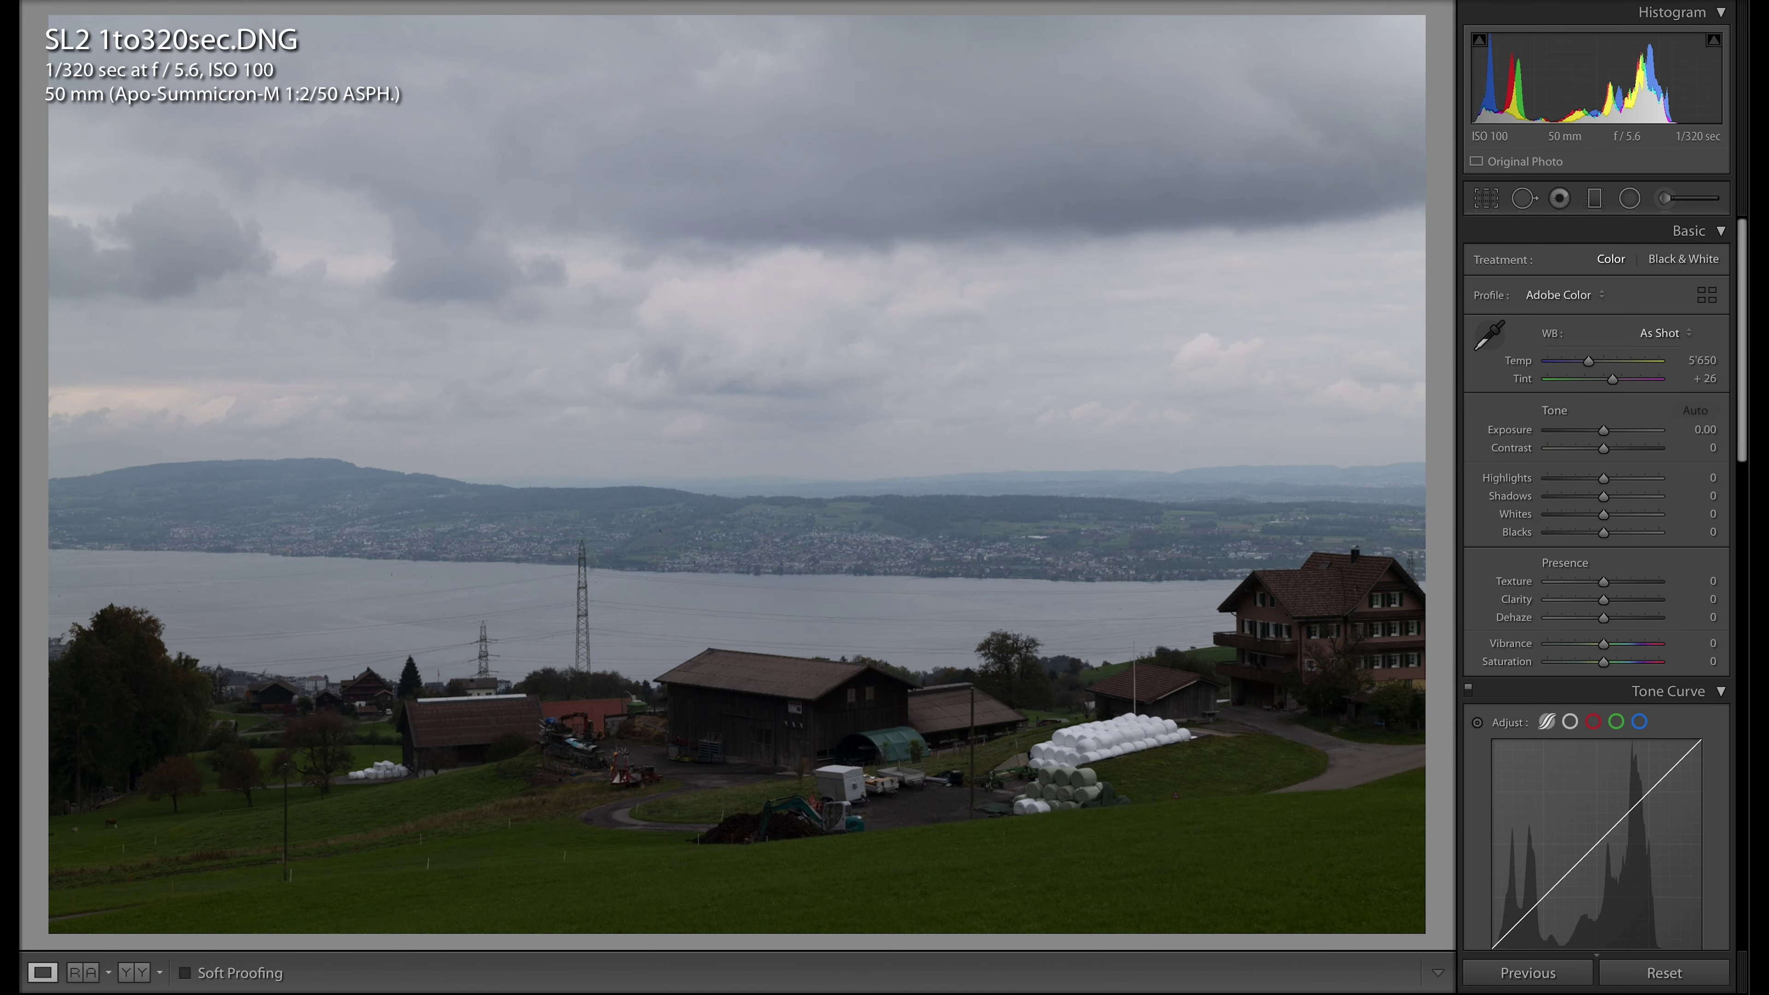
click(1694, 411)
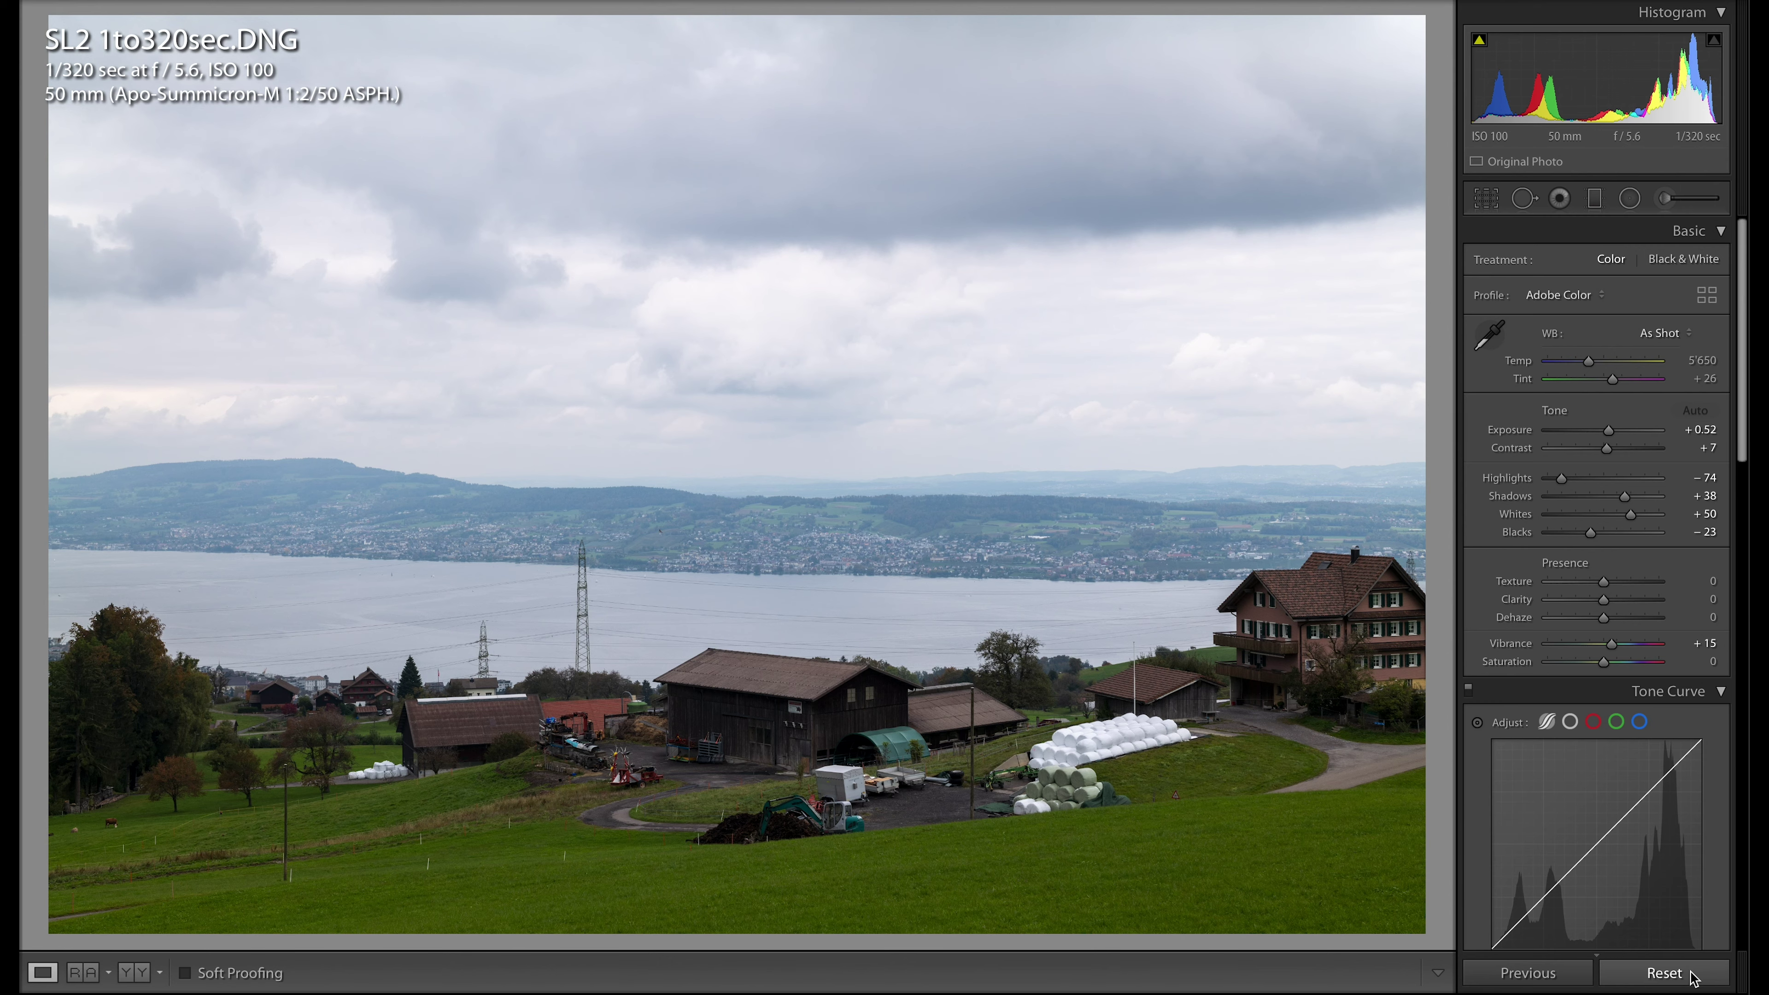
click(1664, 973)
click(1704, 429)
text(0.5)
key(Return)
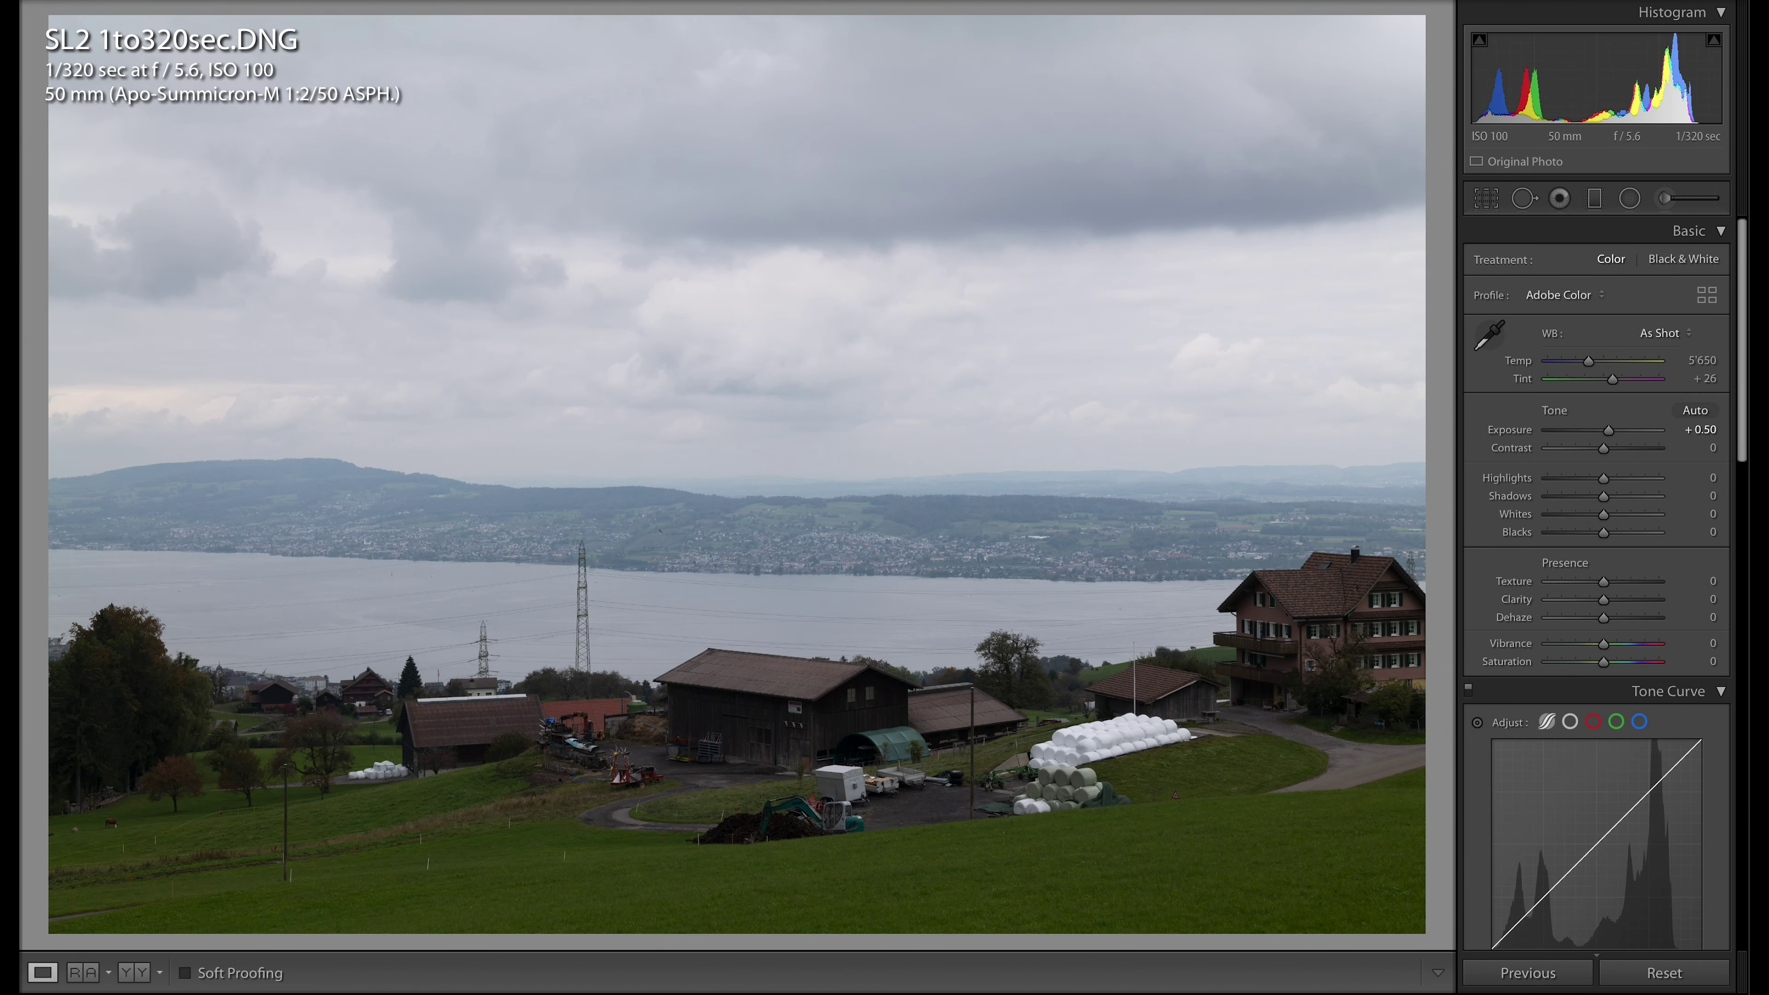
key(g)
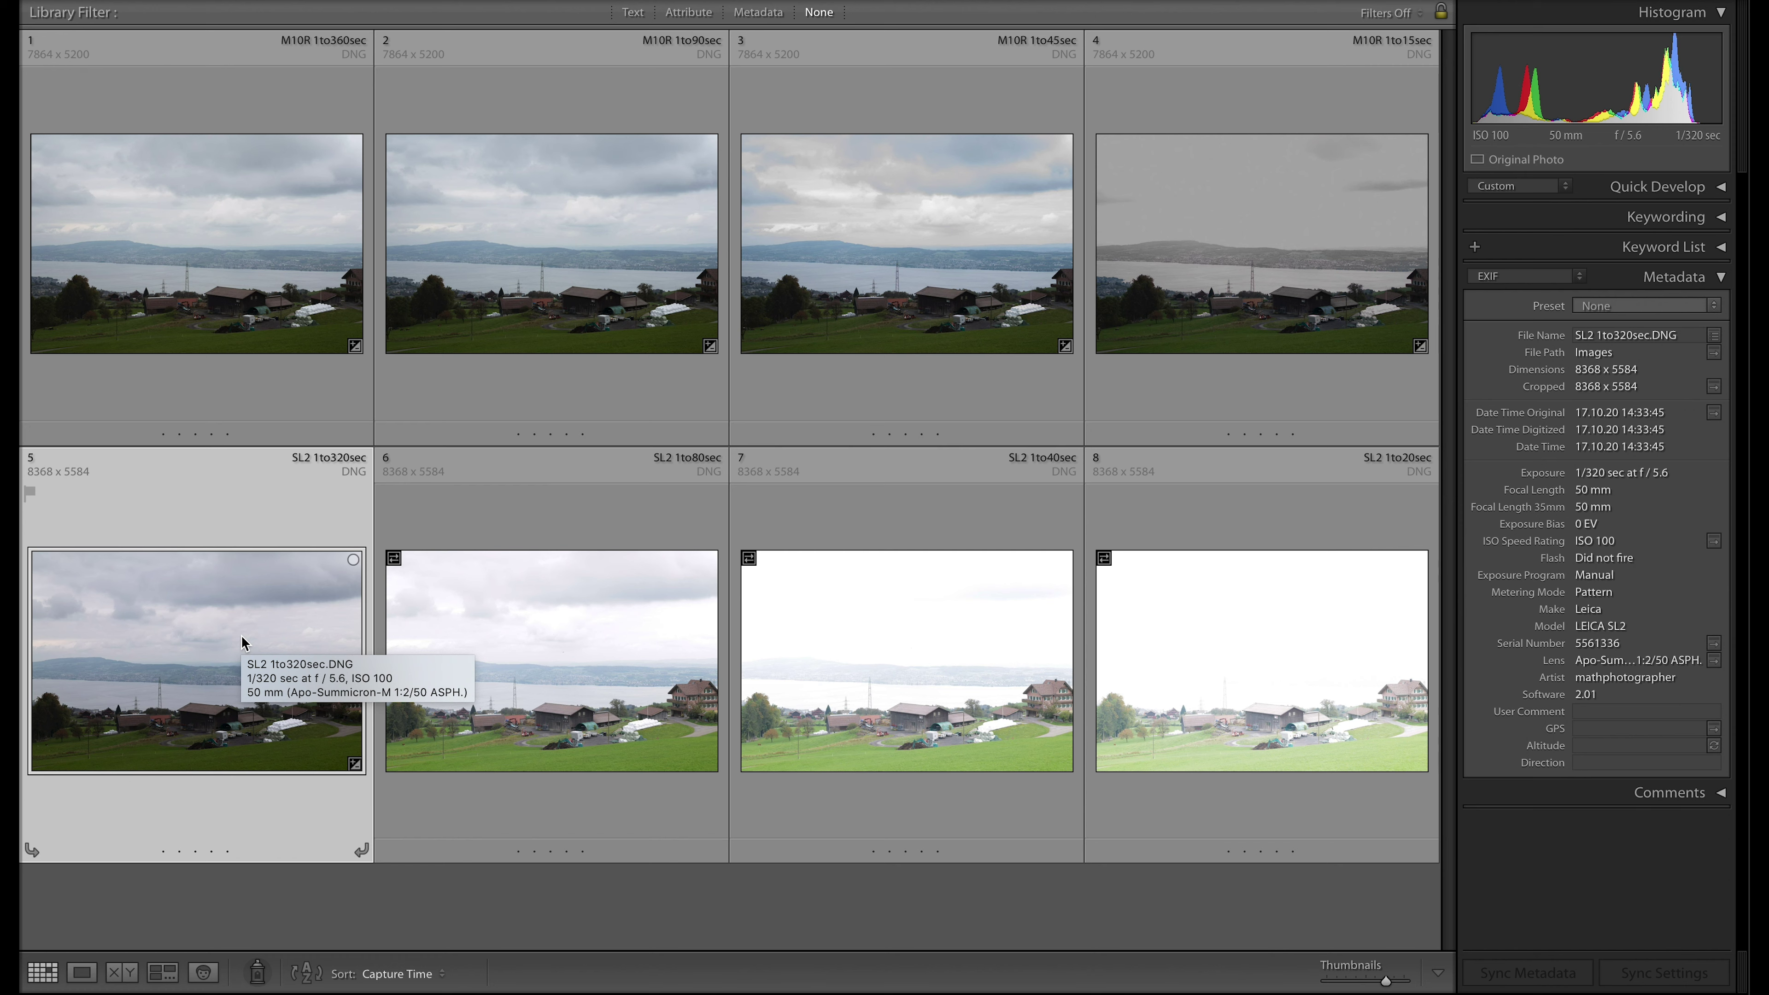
- Match total exposures of SL2 photos 2–4 to the 1/320 s frame
shift+click(530, 714)
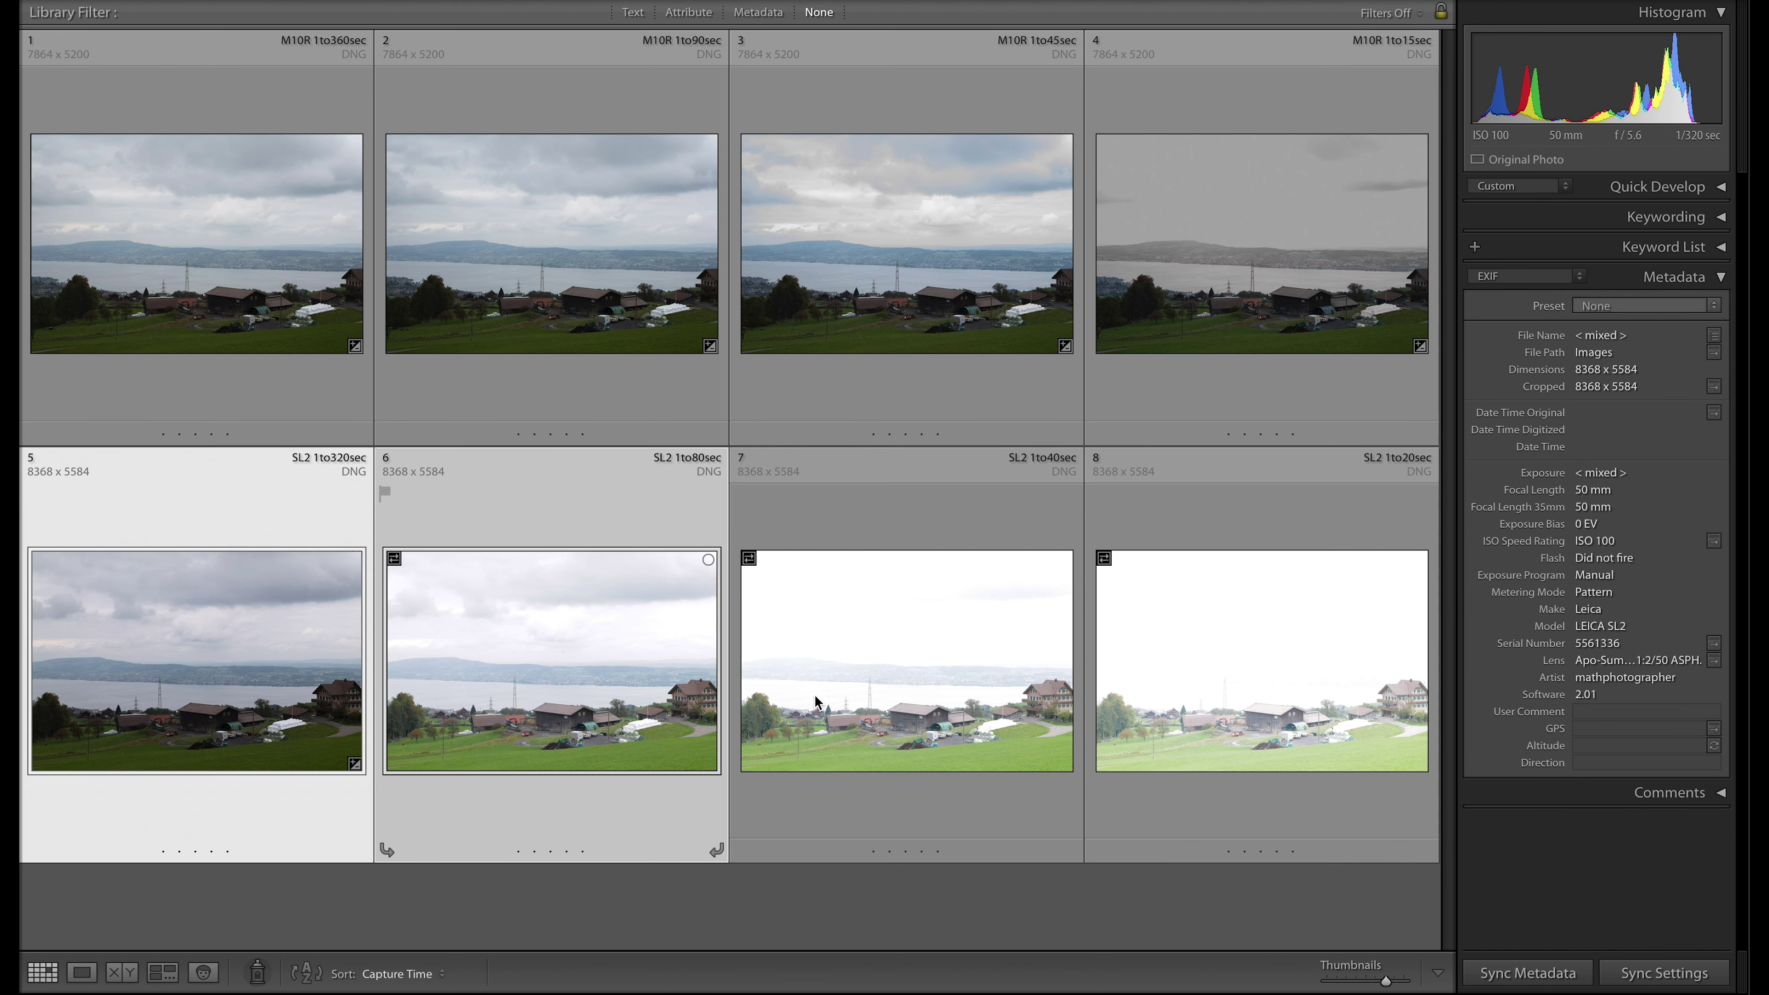
shift+click(864, 702)
shift+click(1233, 680)
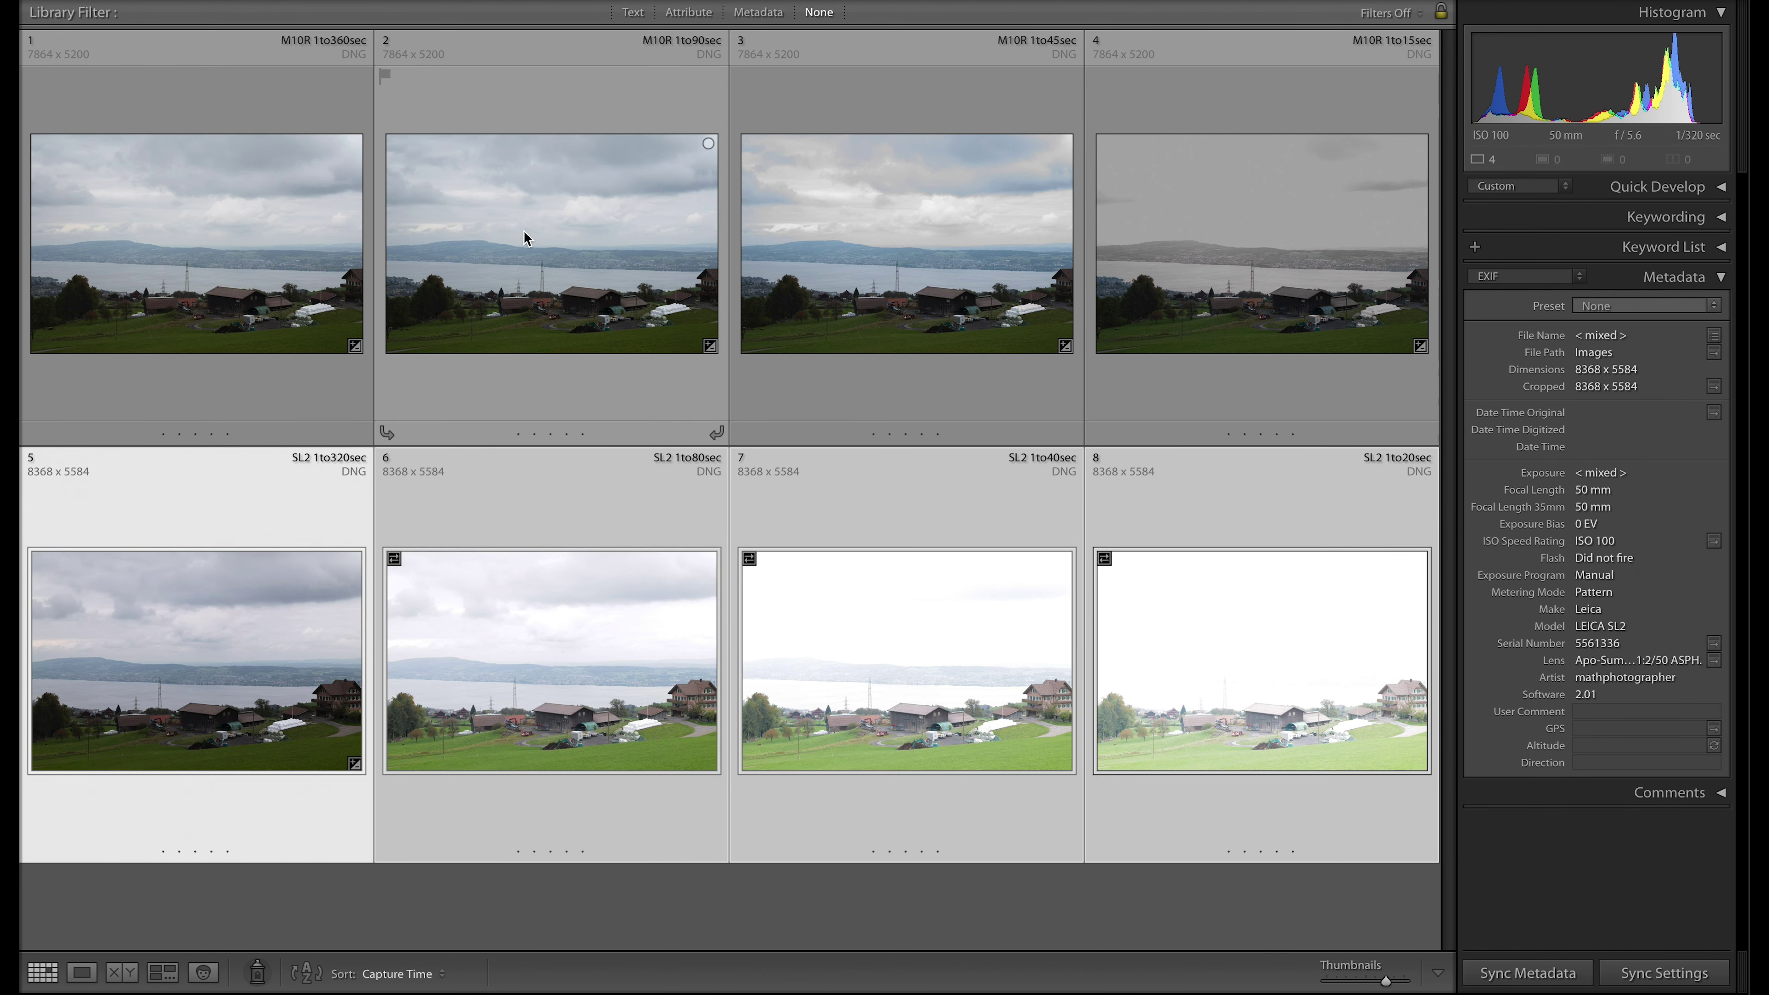
key(super+shift+slash)
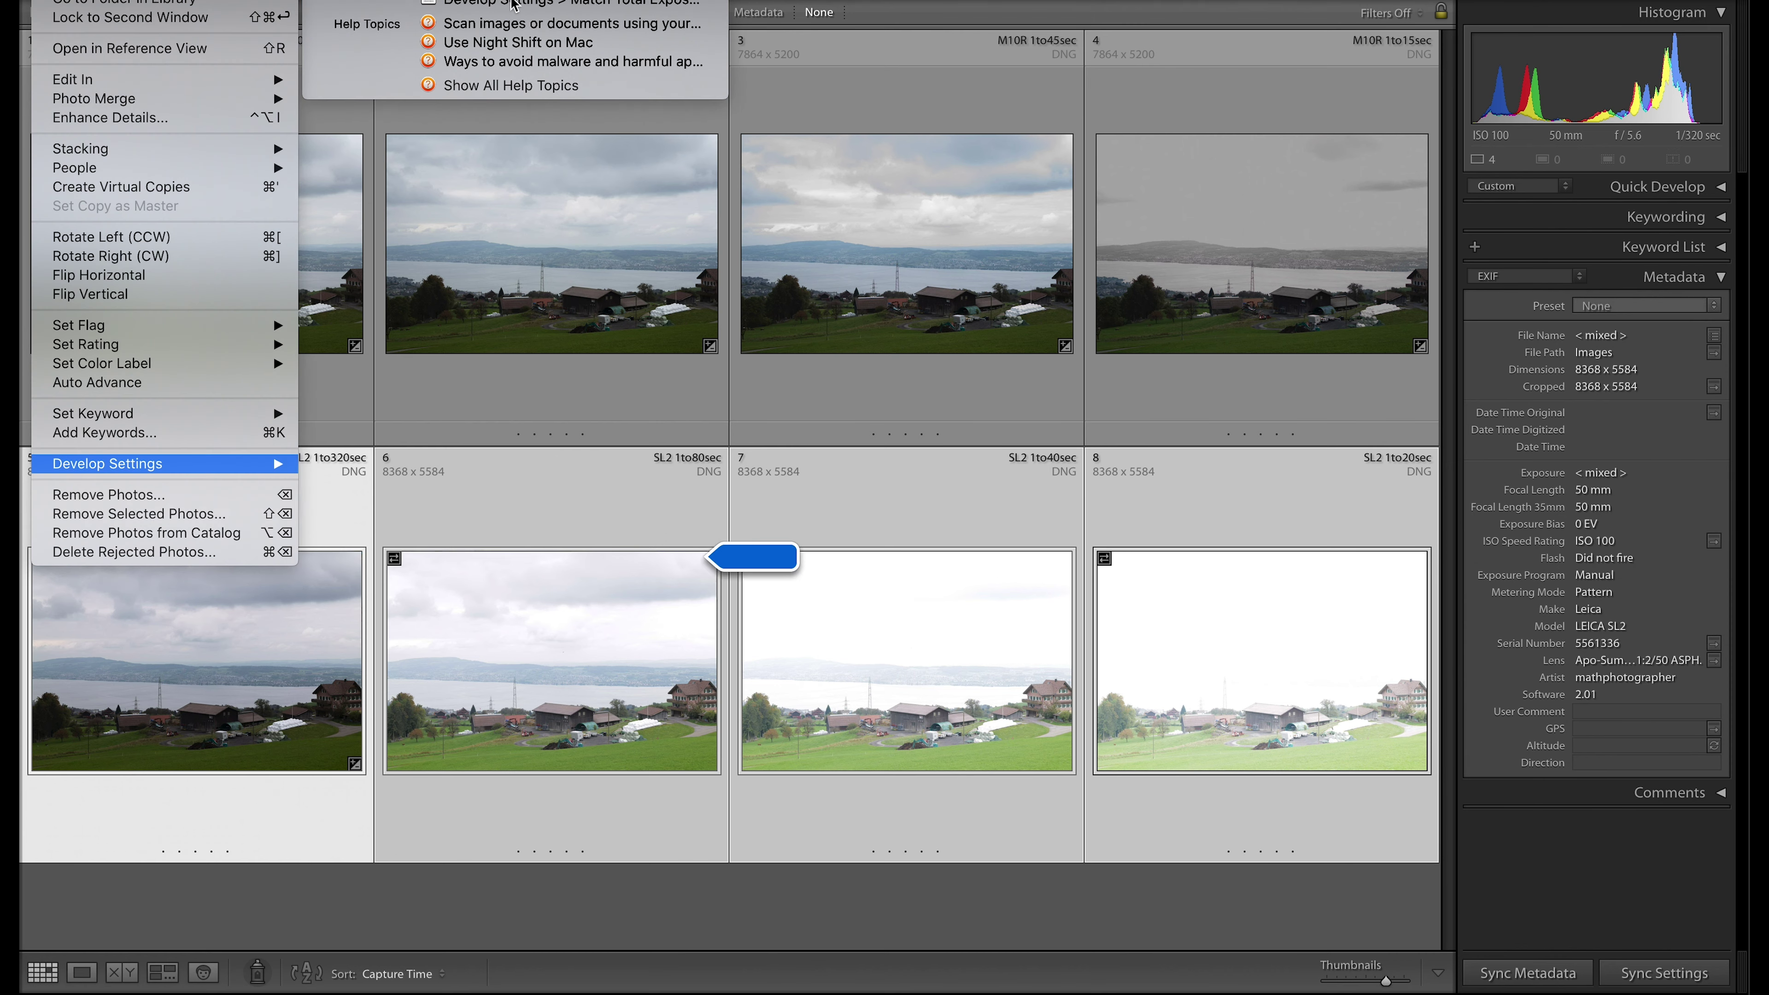
click(513, 4)
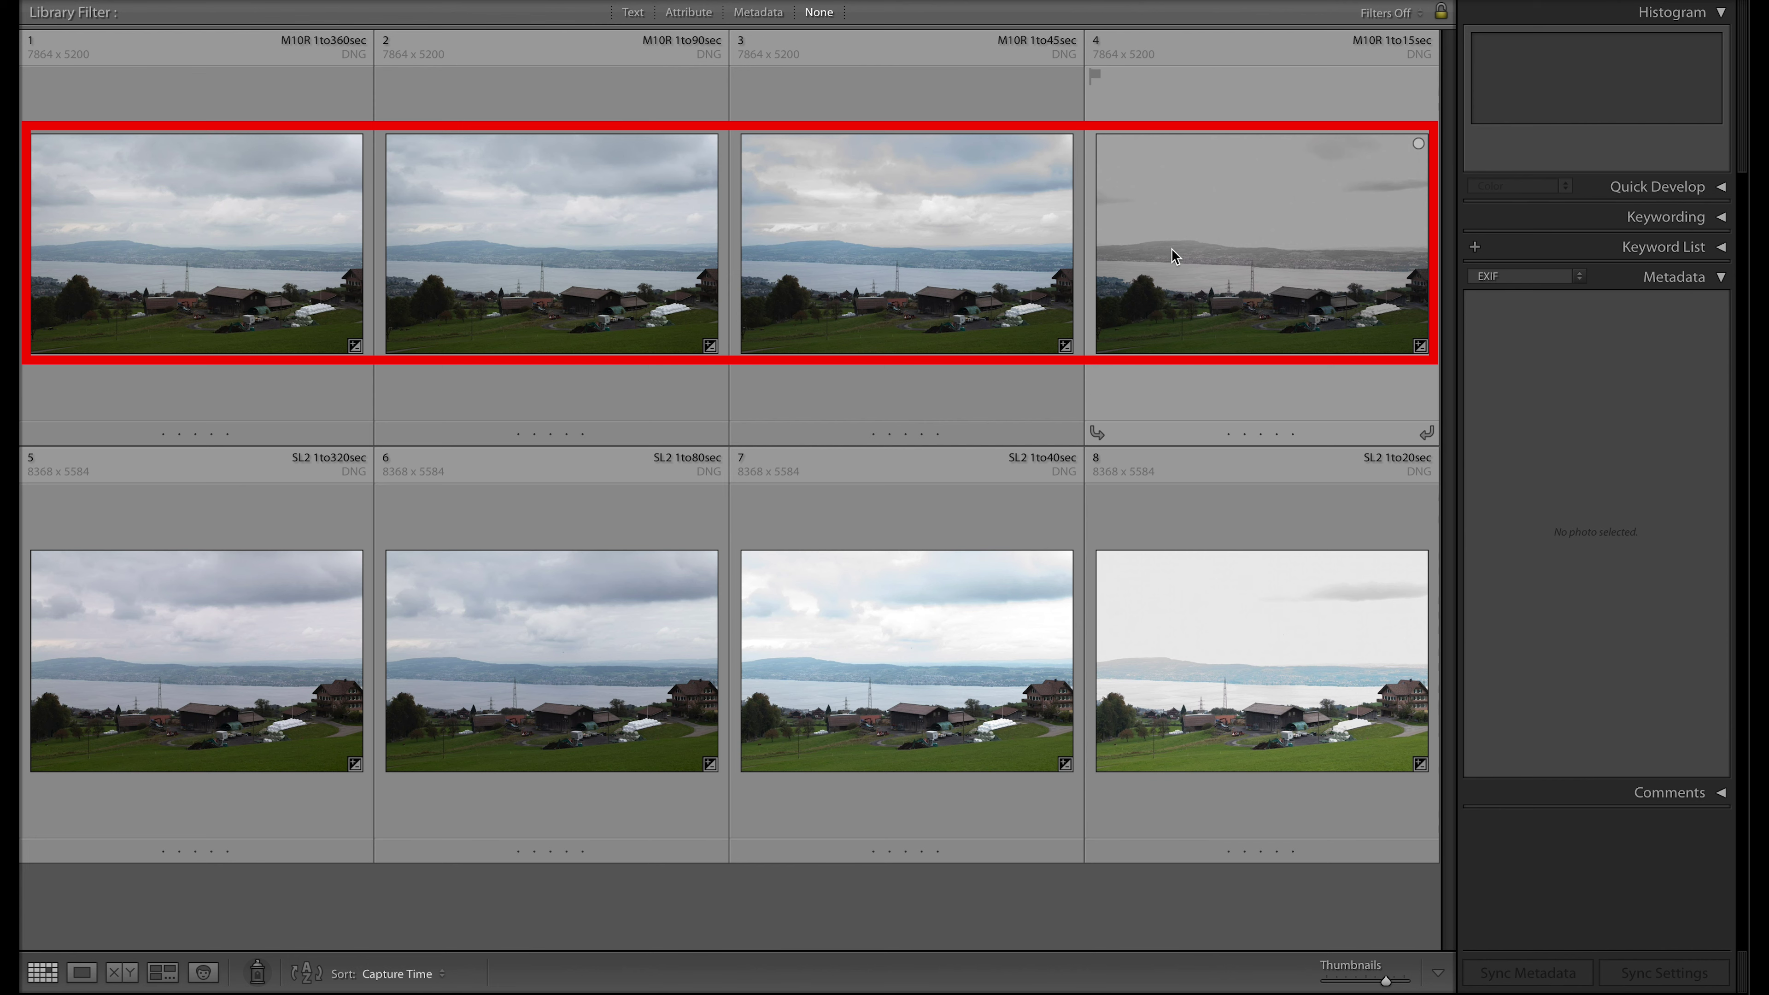
- Inspect the SL2 thumbnails, noting brighter 1to40sec and 1to20sec frames at f/6.8 and f/8.0
mouse_move(1173, 255)
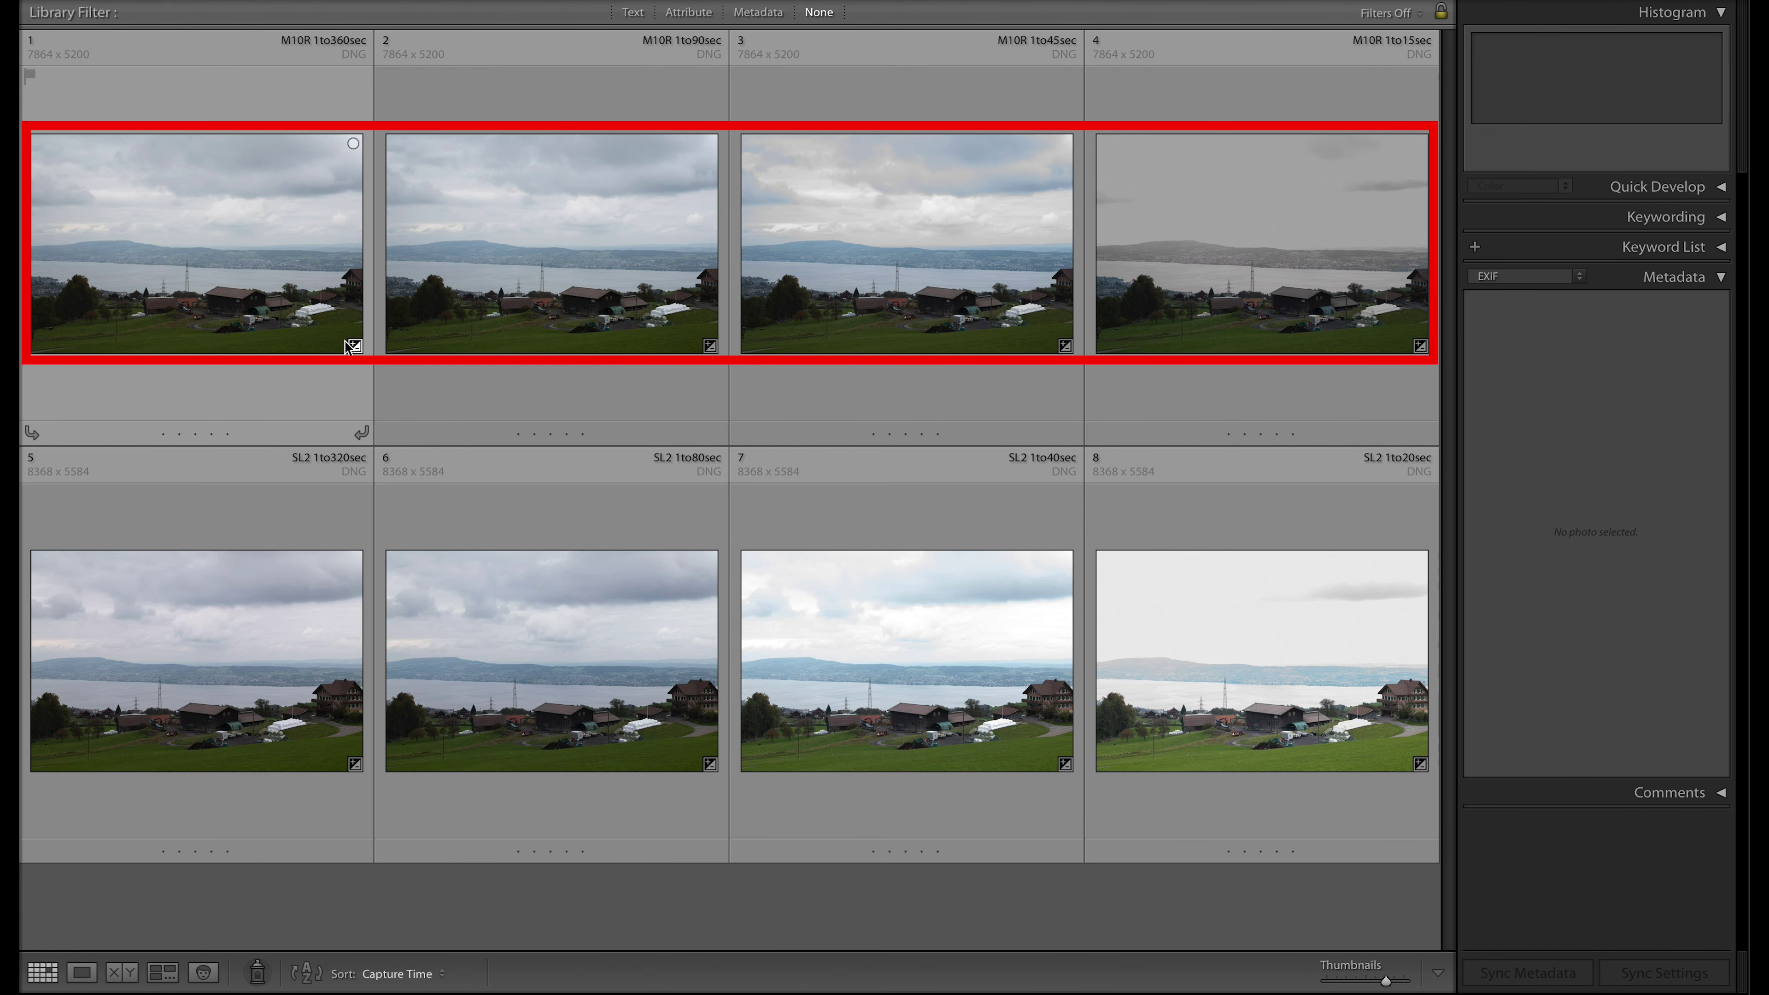
mouse_move(319, 343)
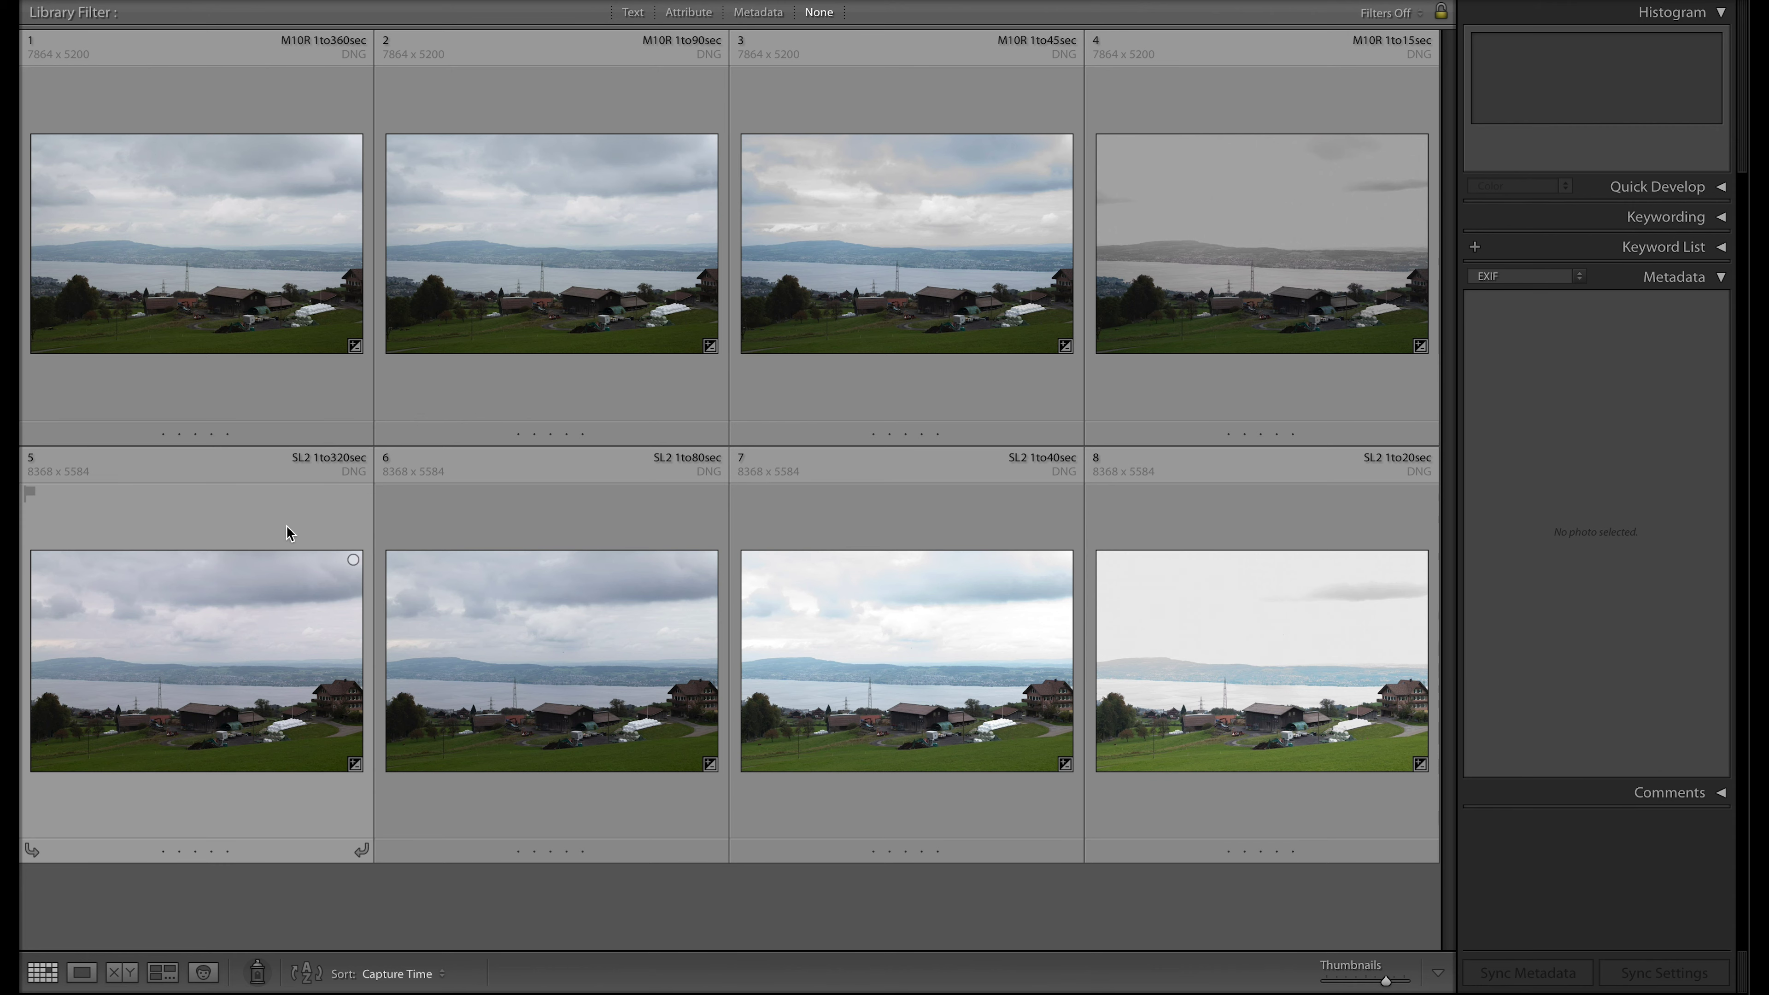
mouse_move(278, 711)
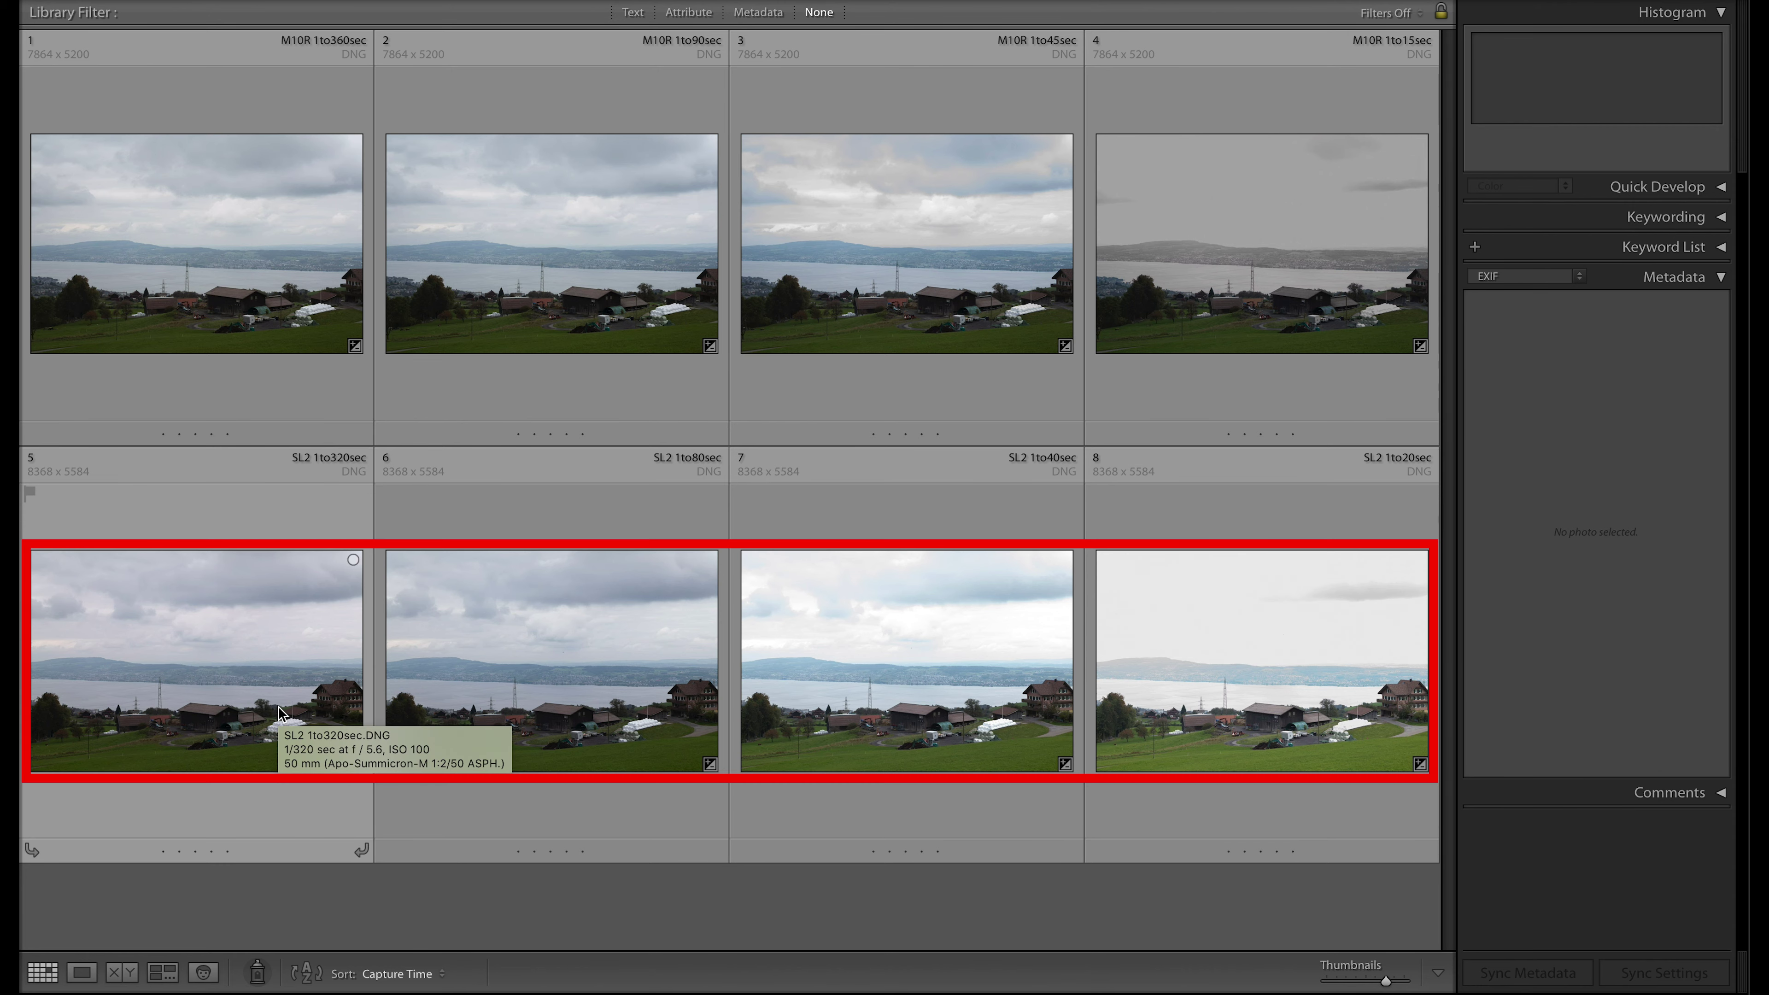
mouse_move(862, 724)
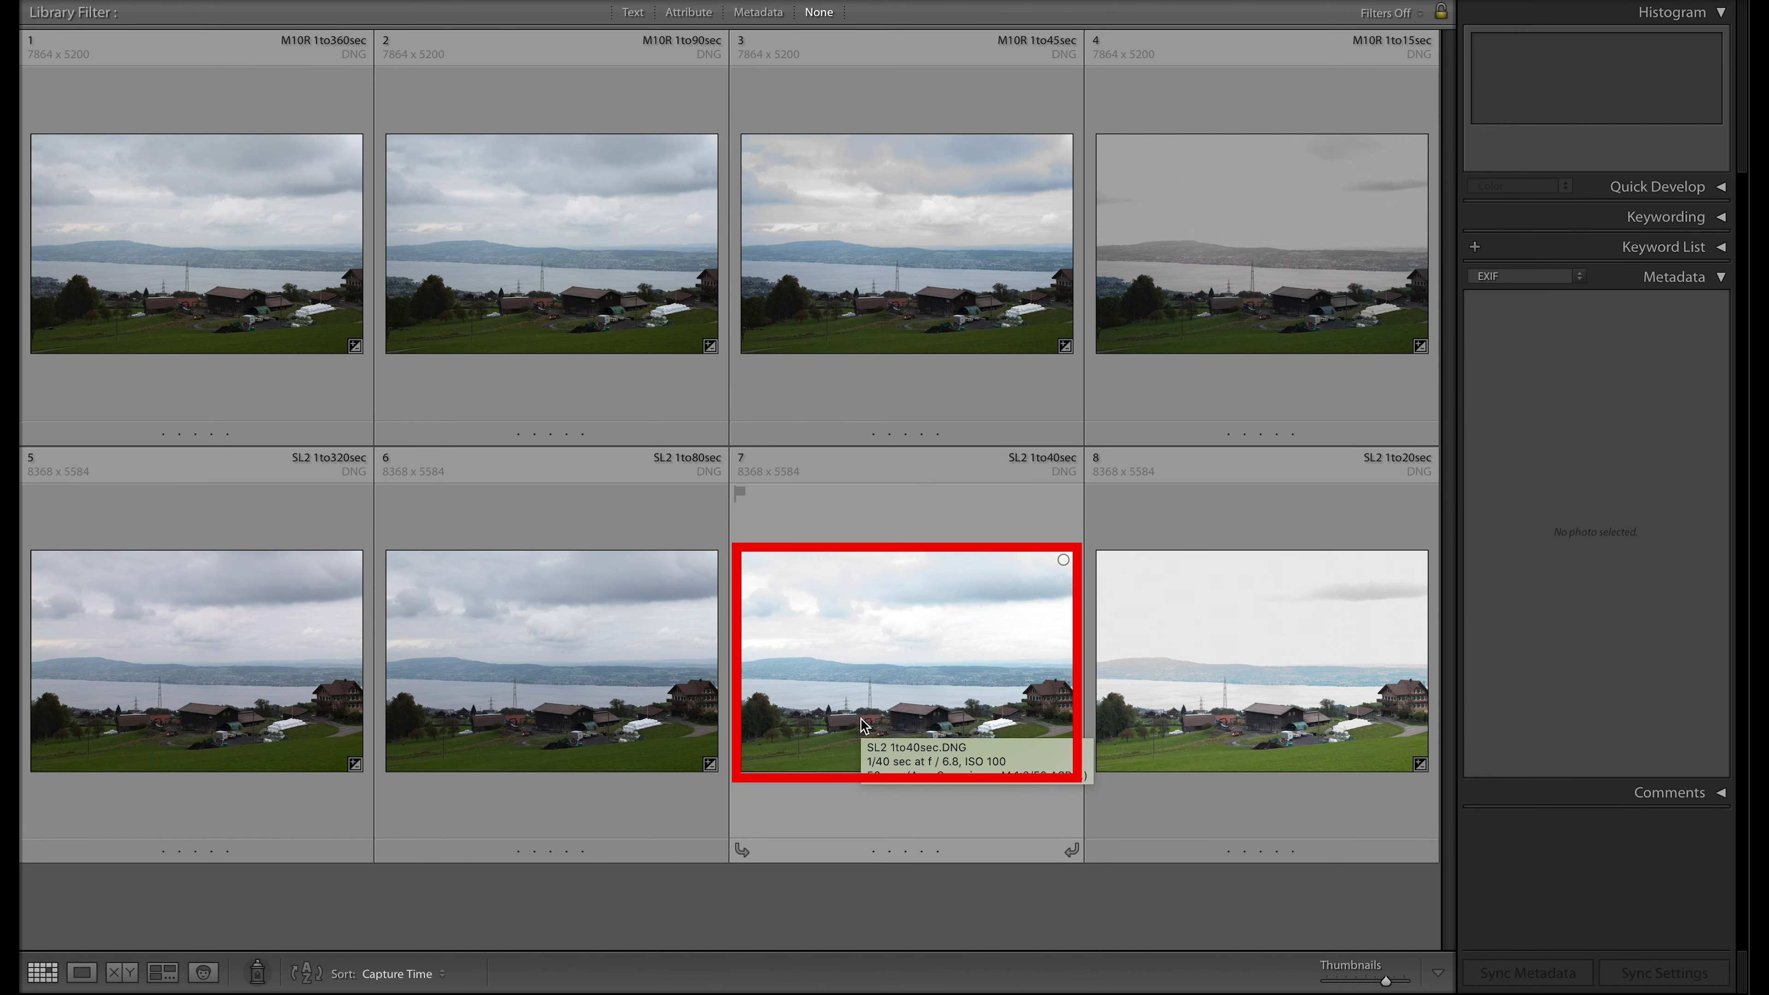
mouse_move(1211, 711)
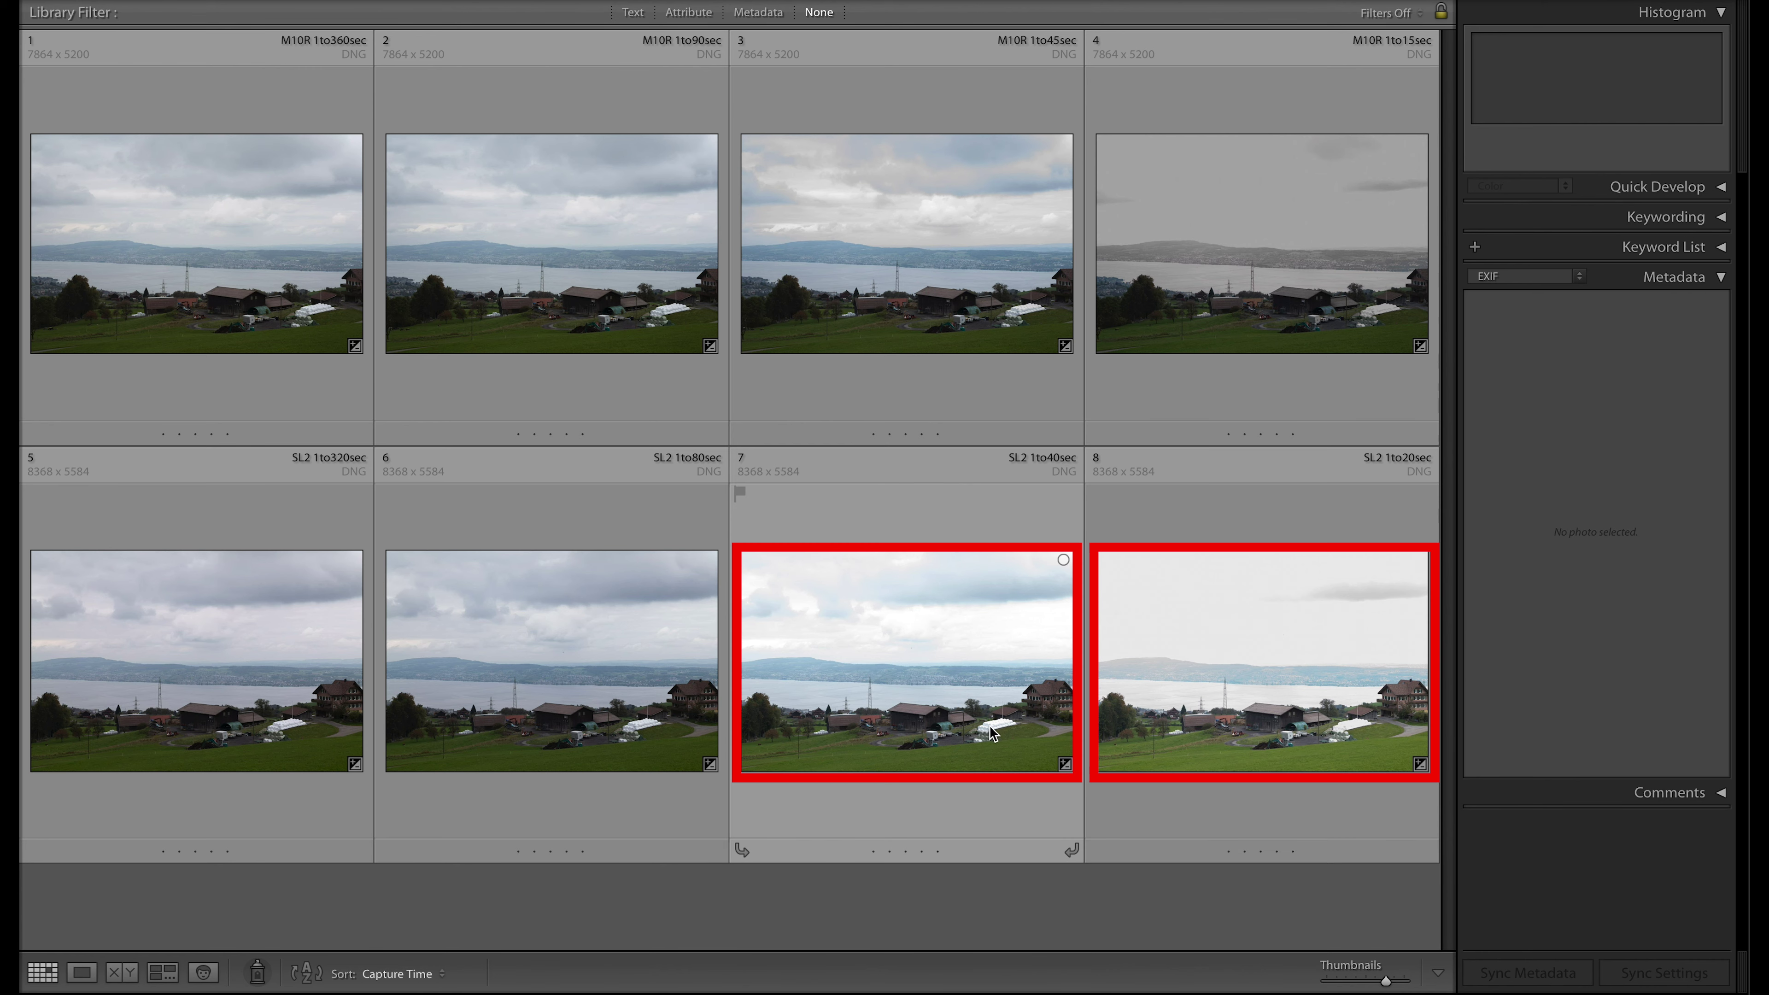
mouse_move(987, 734)
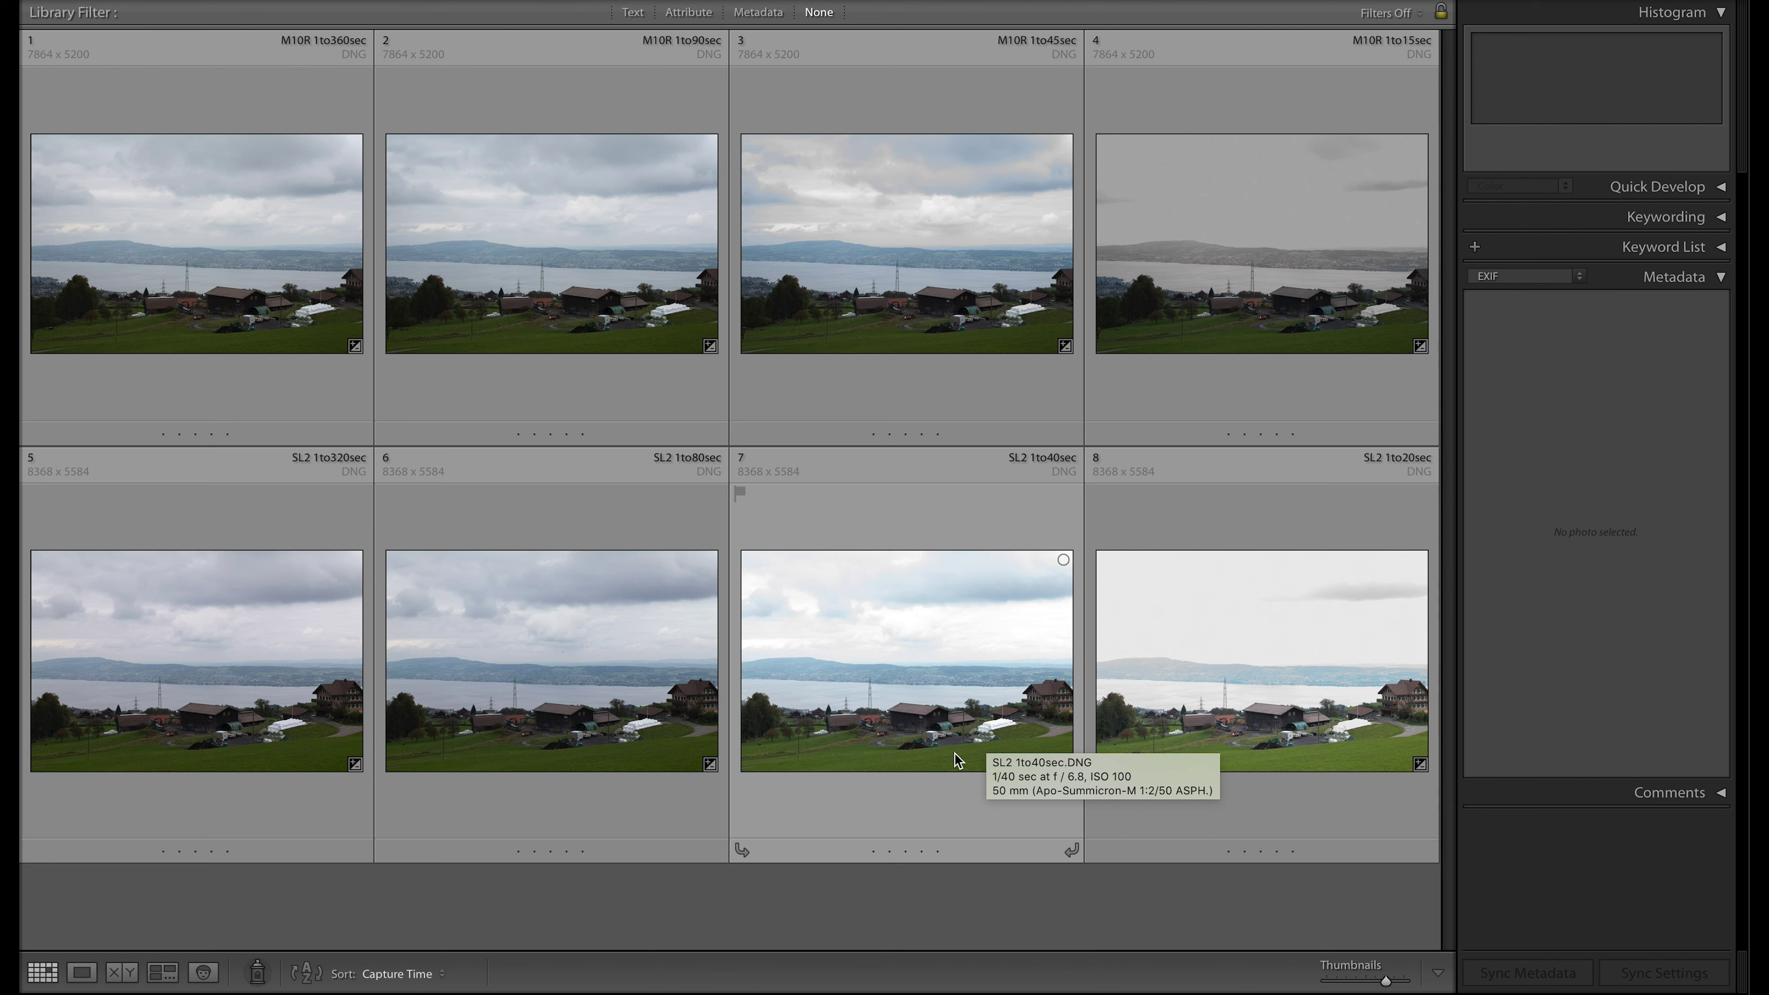
- Select SL2 1to40sec and lower its exposure to −2.50
click(954, 719)
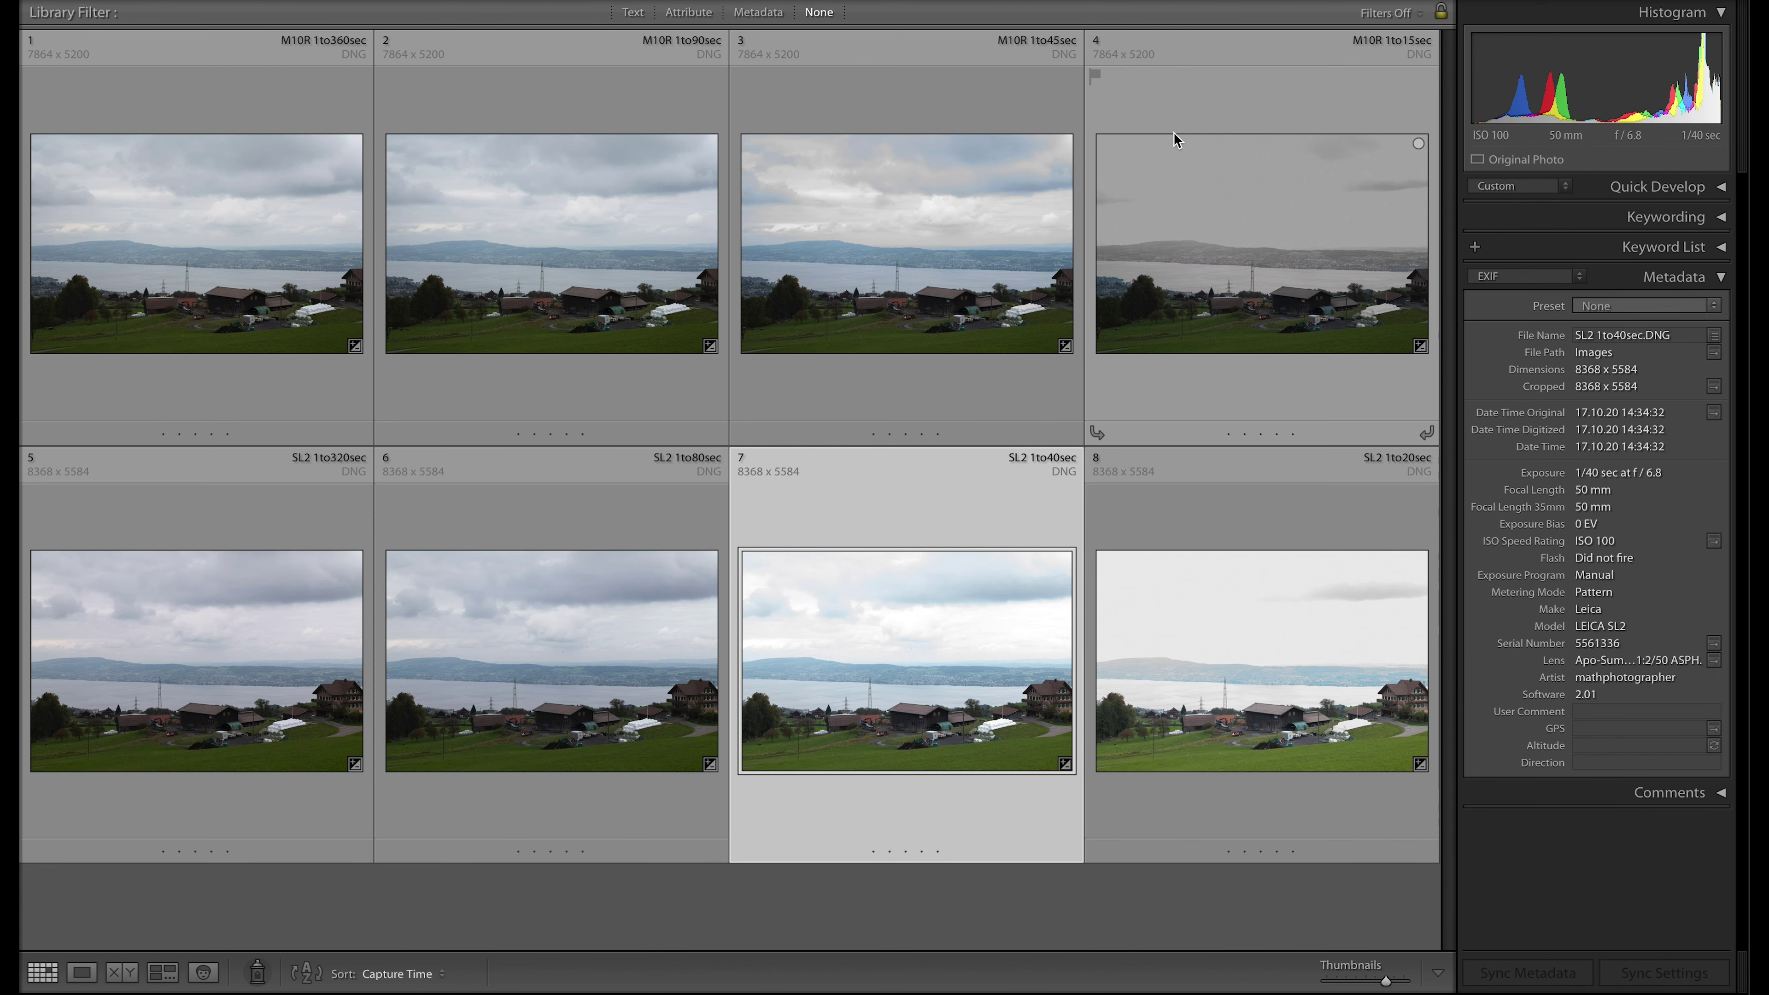
key(d)
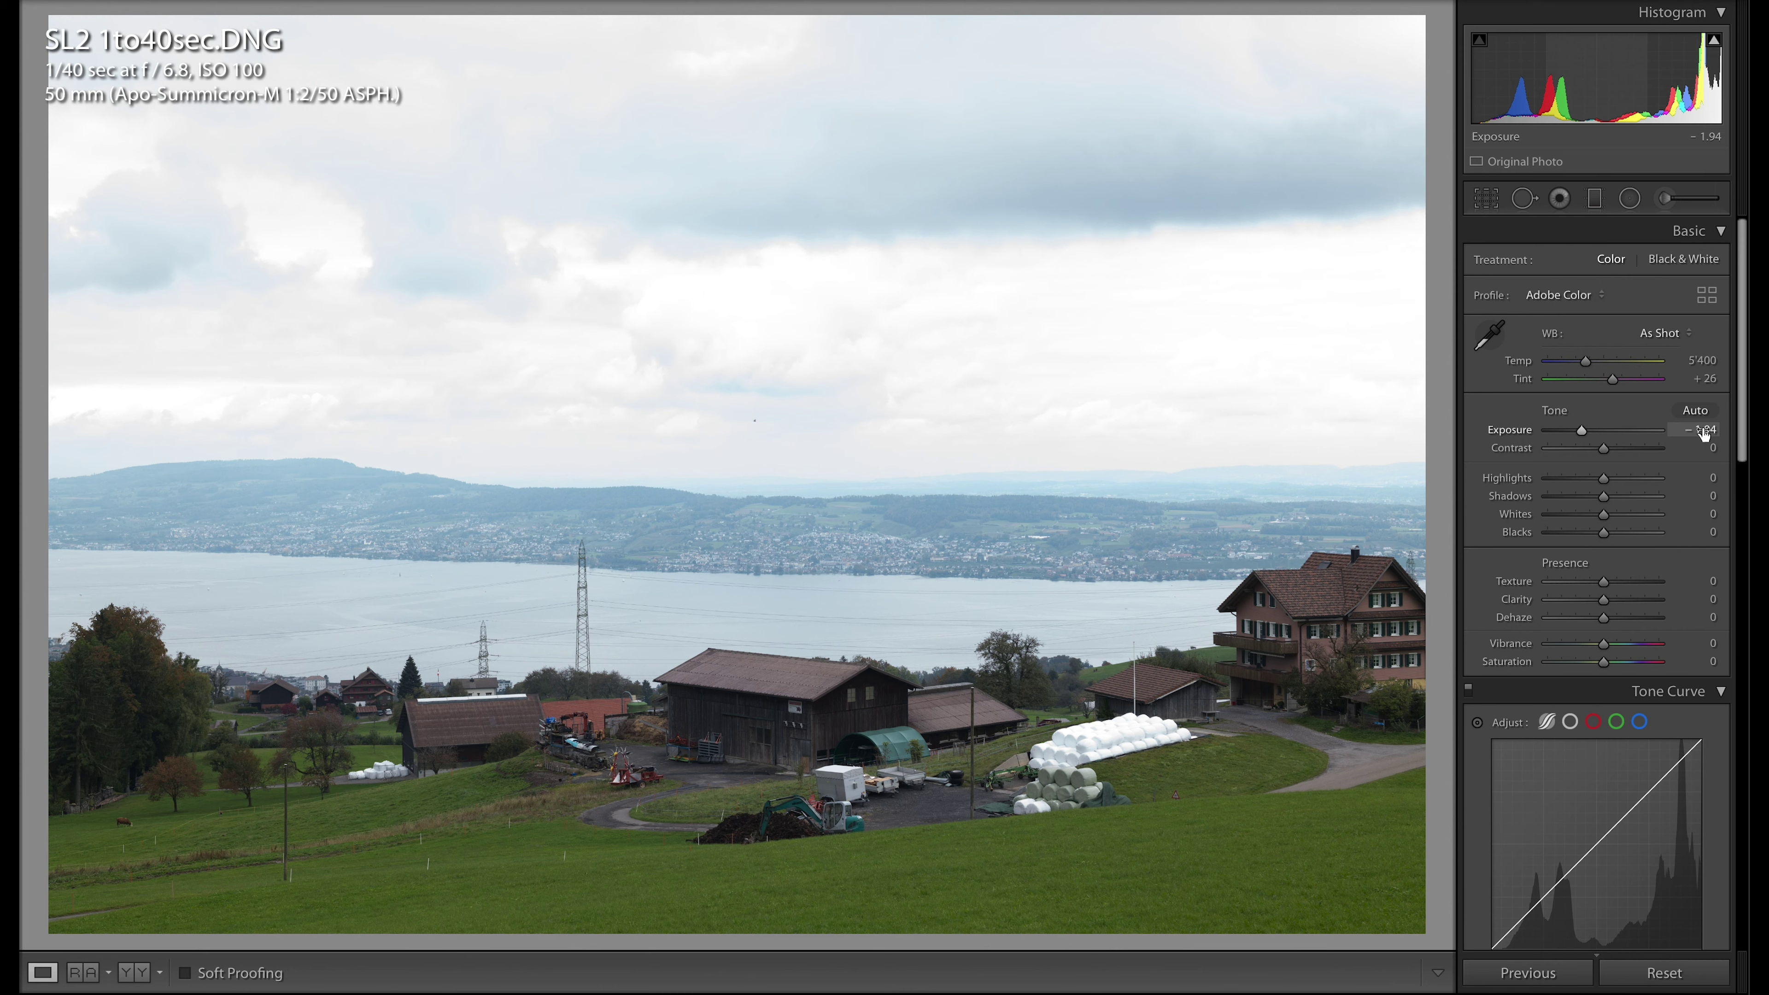
click(1694, 430)
text(-2.5)
key(Return)
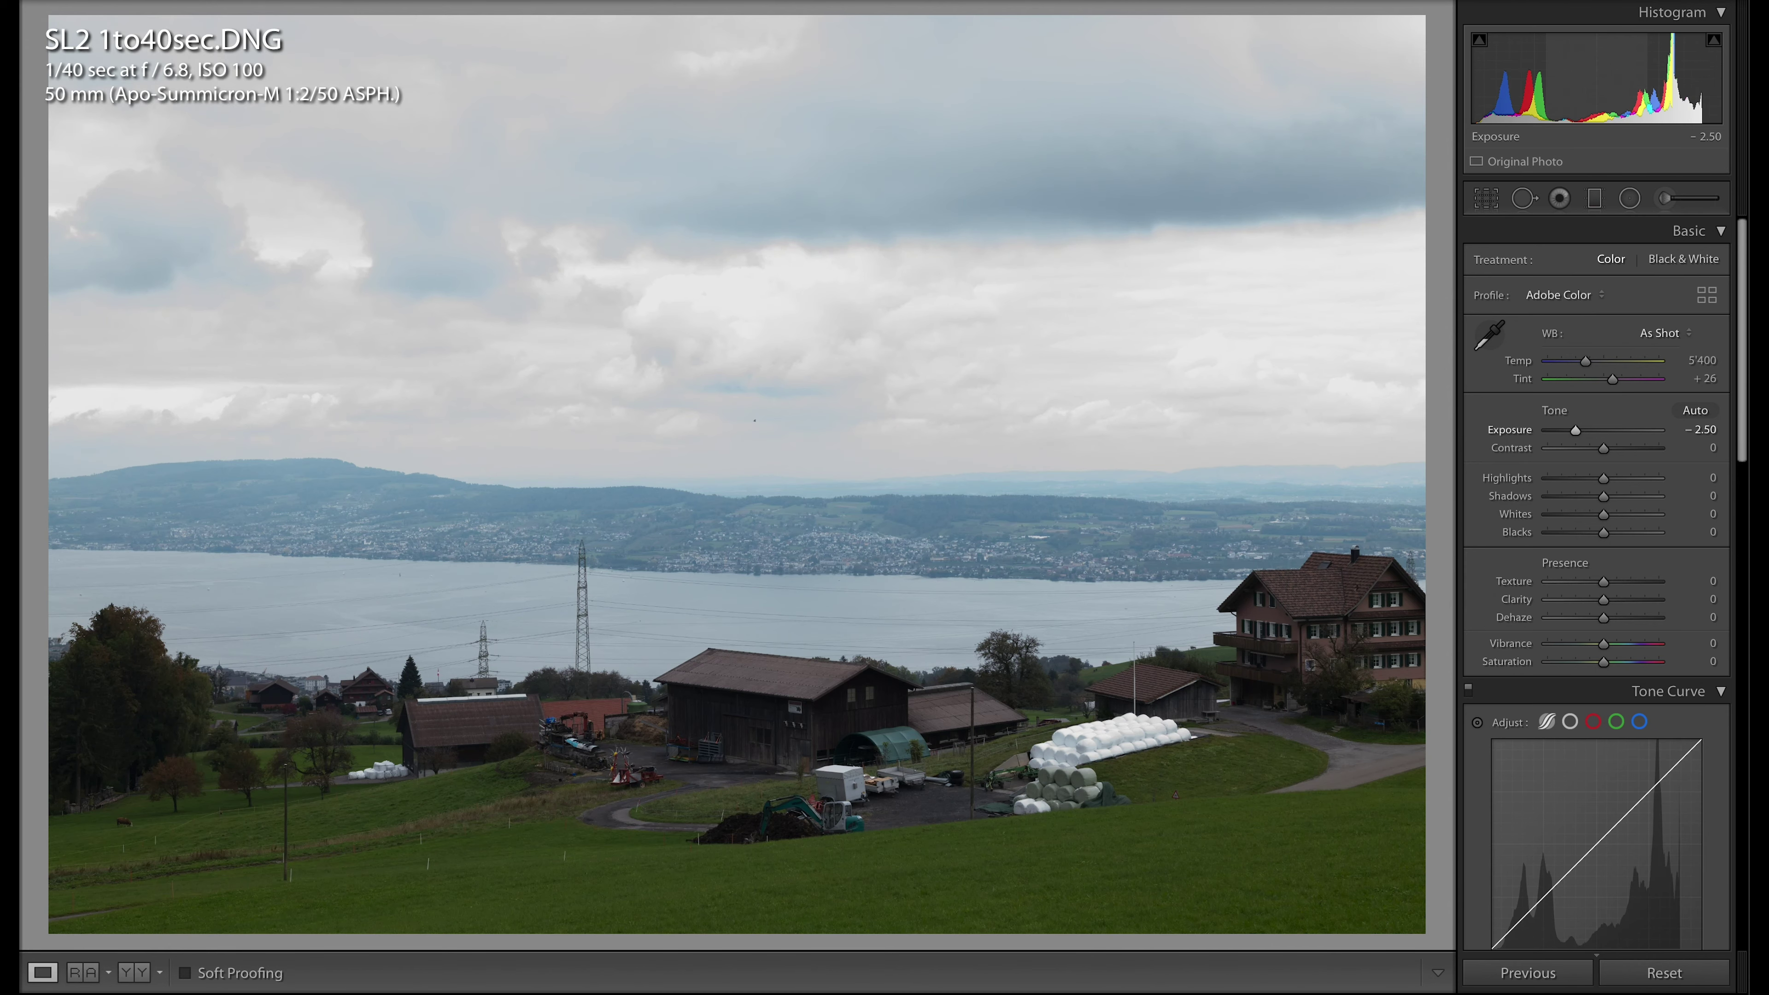
key(g)
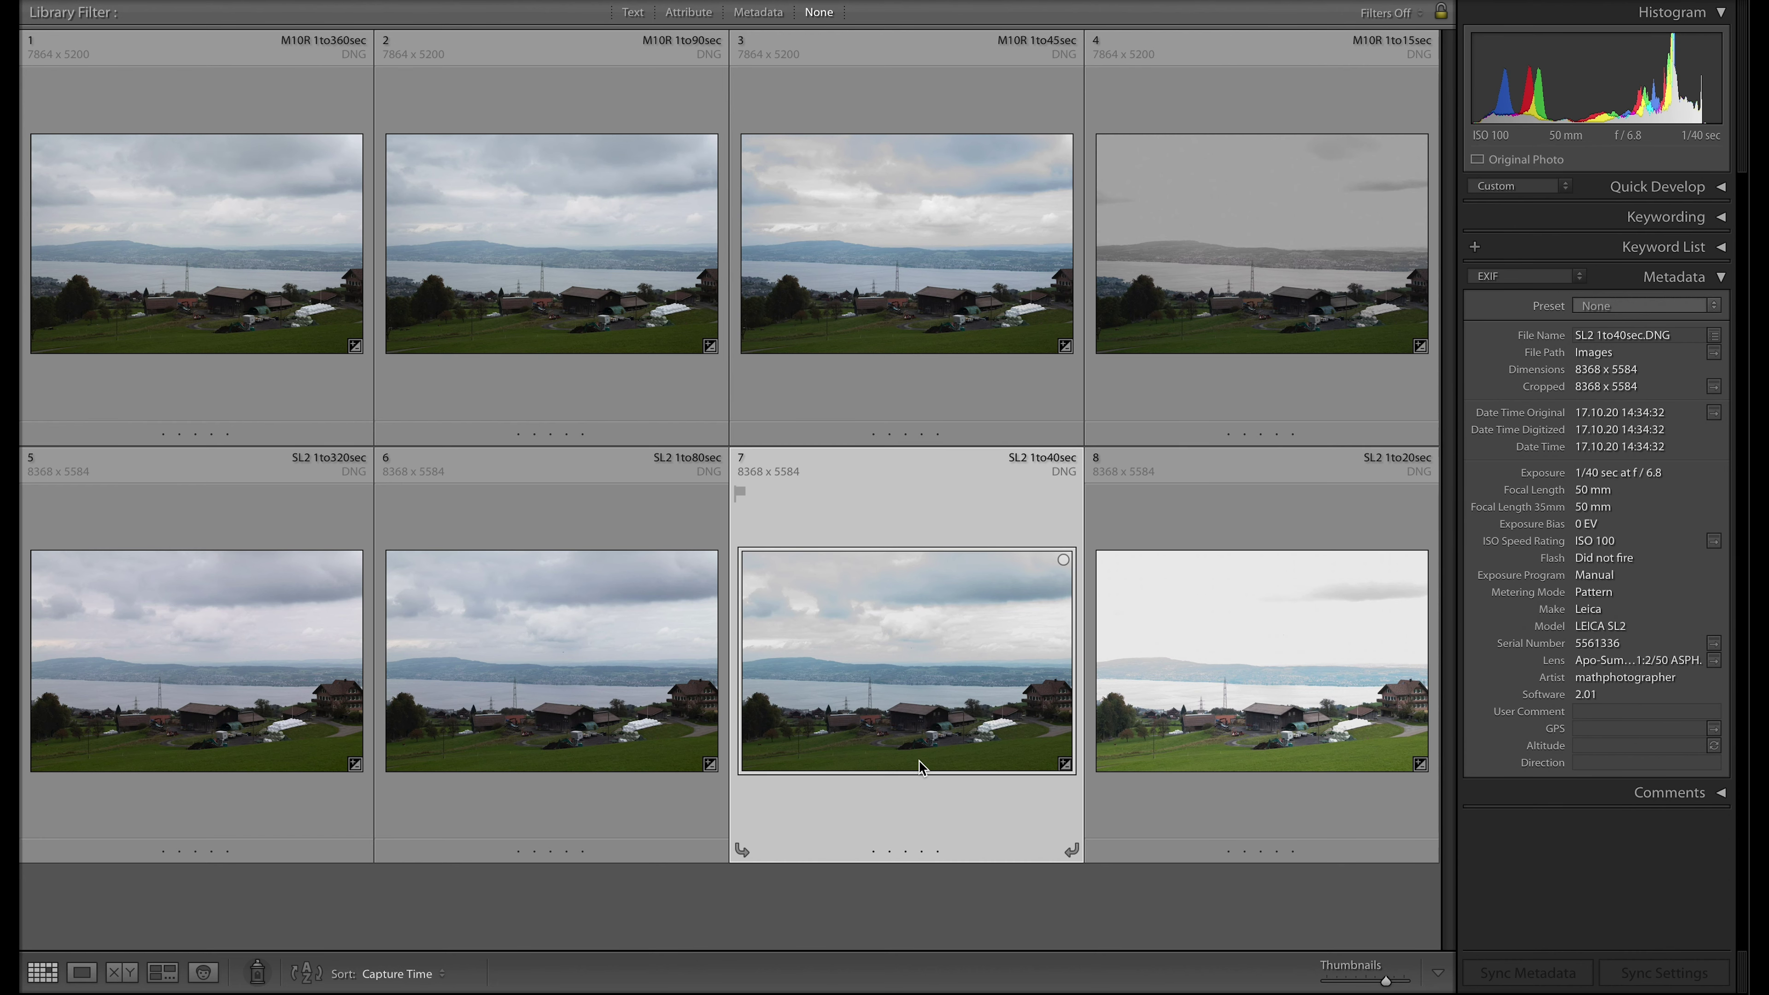
- Lower SL2 1to20sec's exposure to −3.00, then further to −3.50
click(1269, 697)
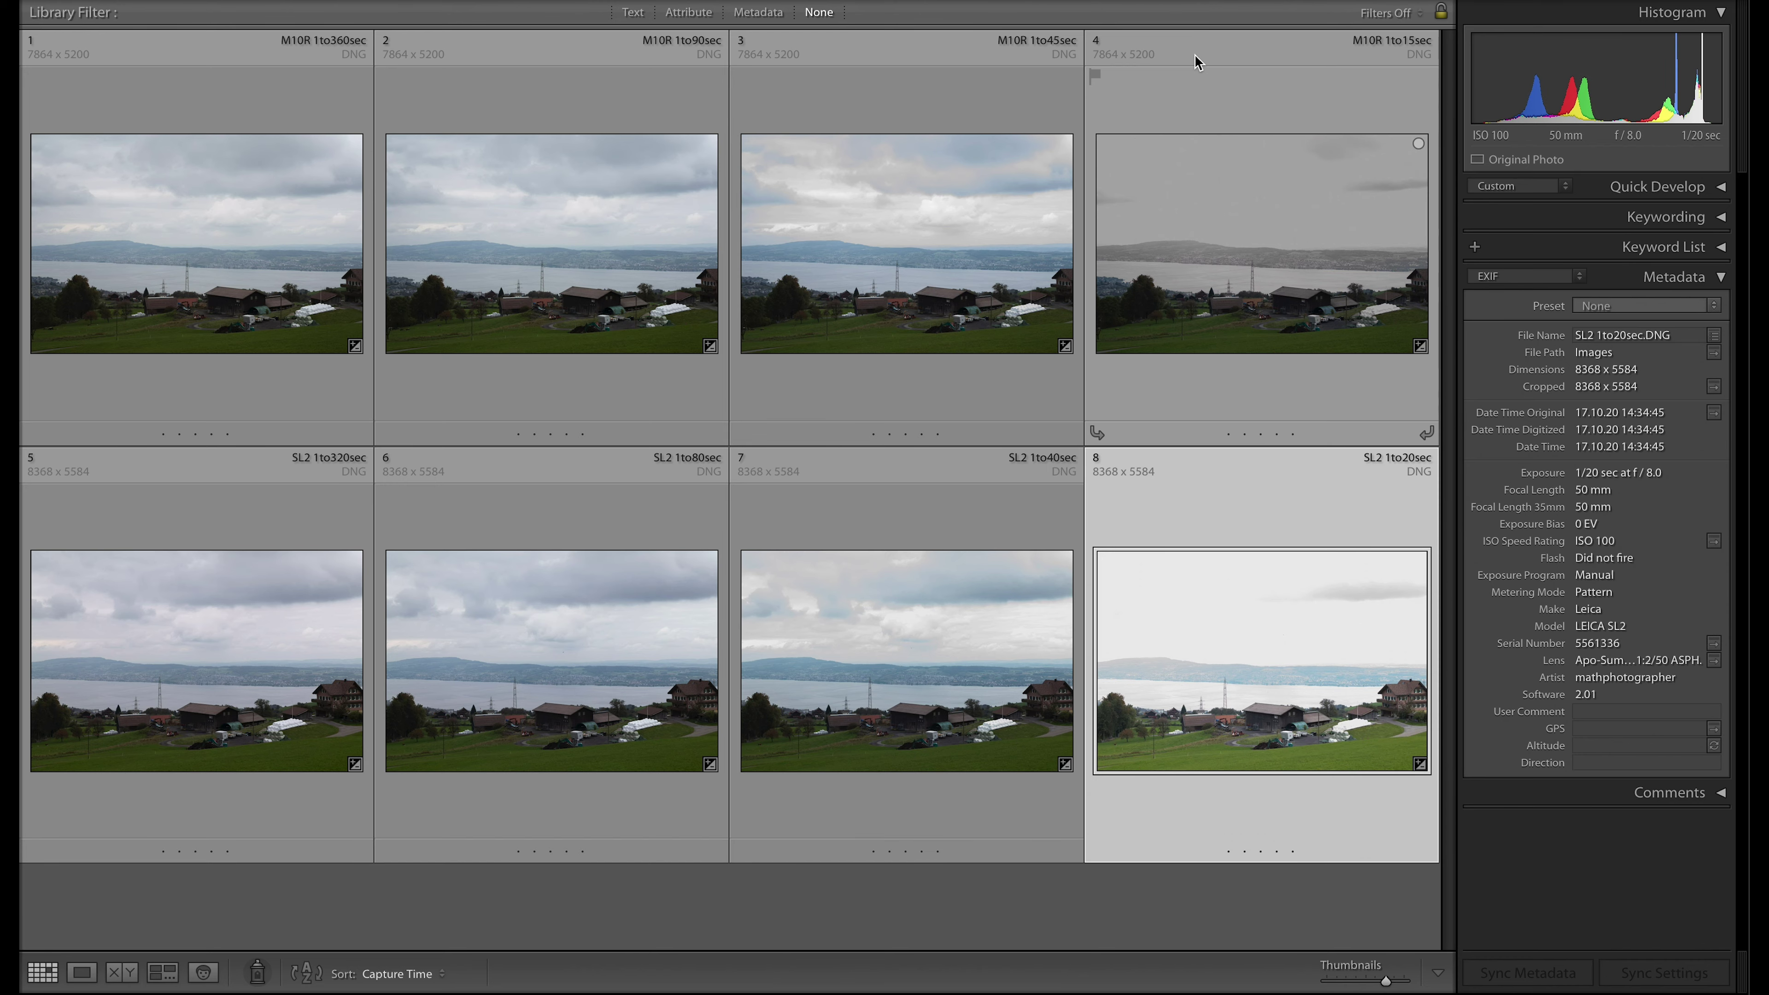
key(d)
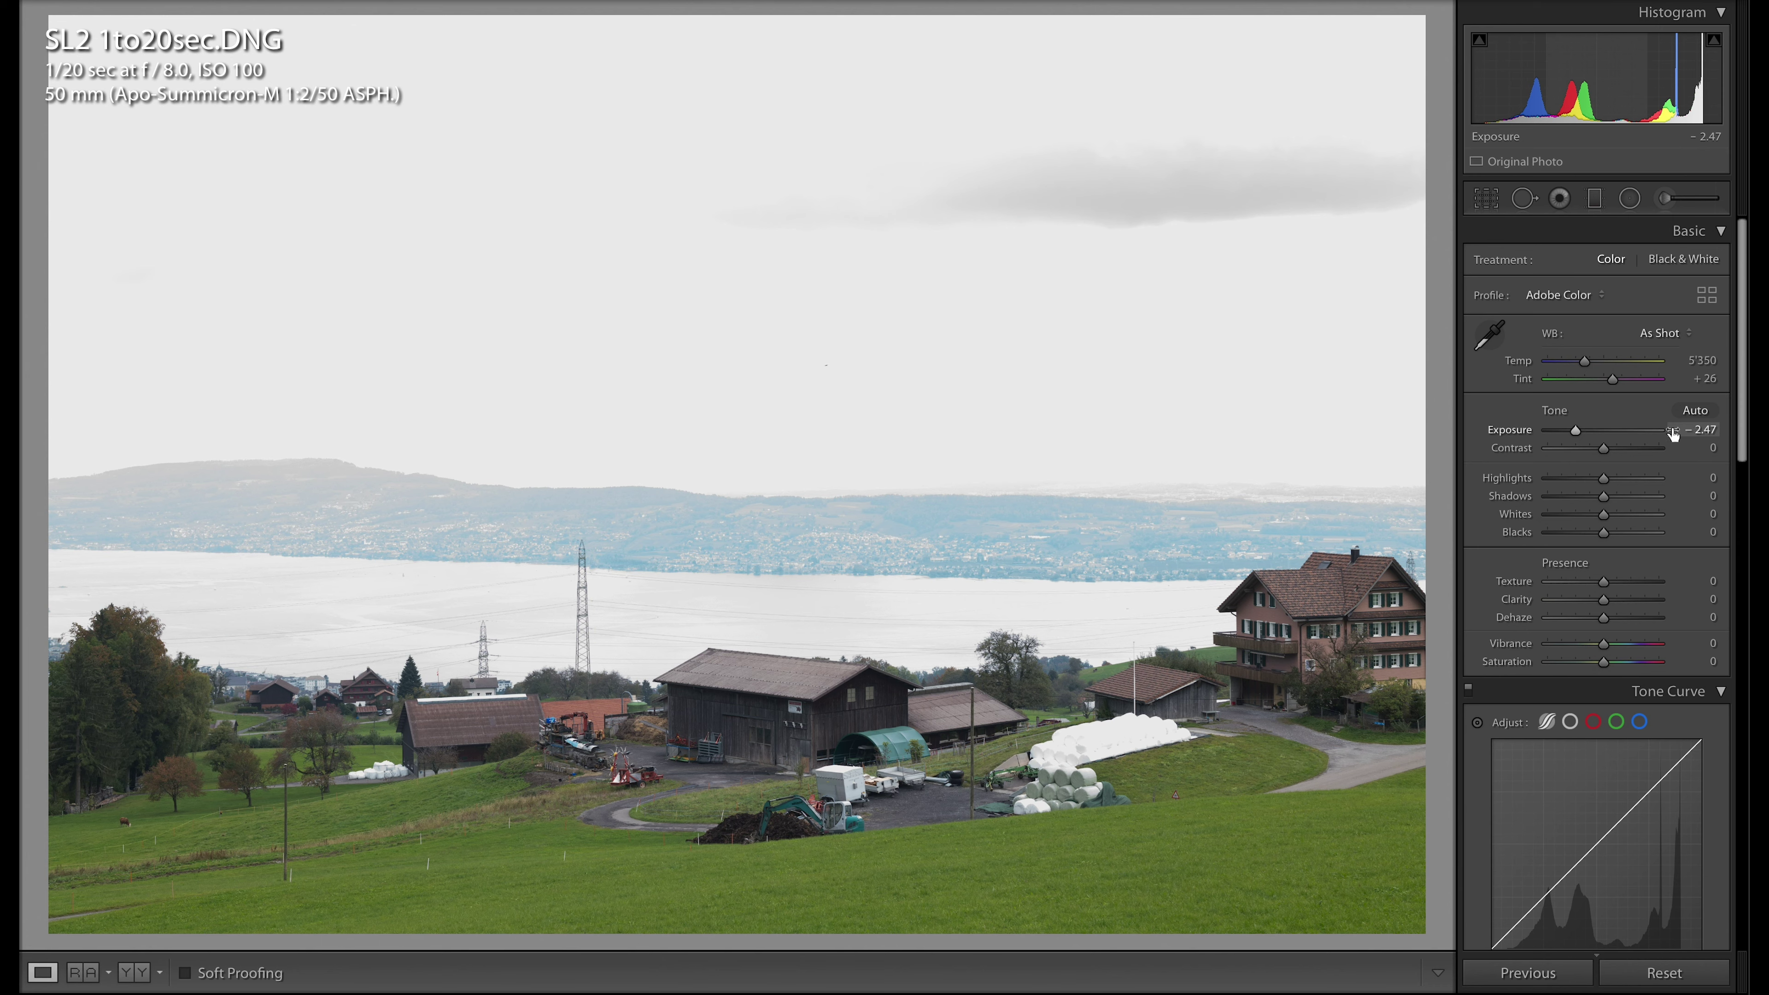
click(1690, 432)
text(-3)
key(Return)
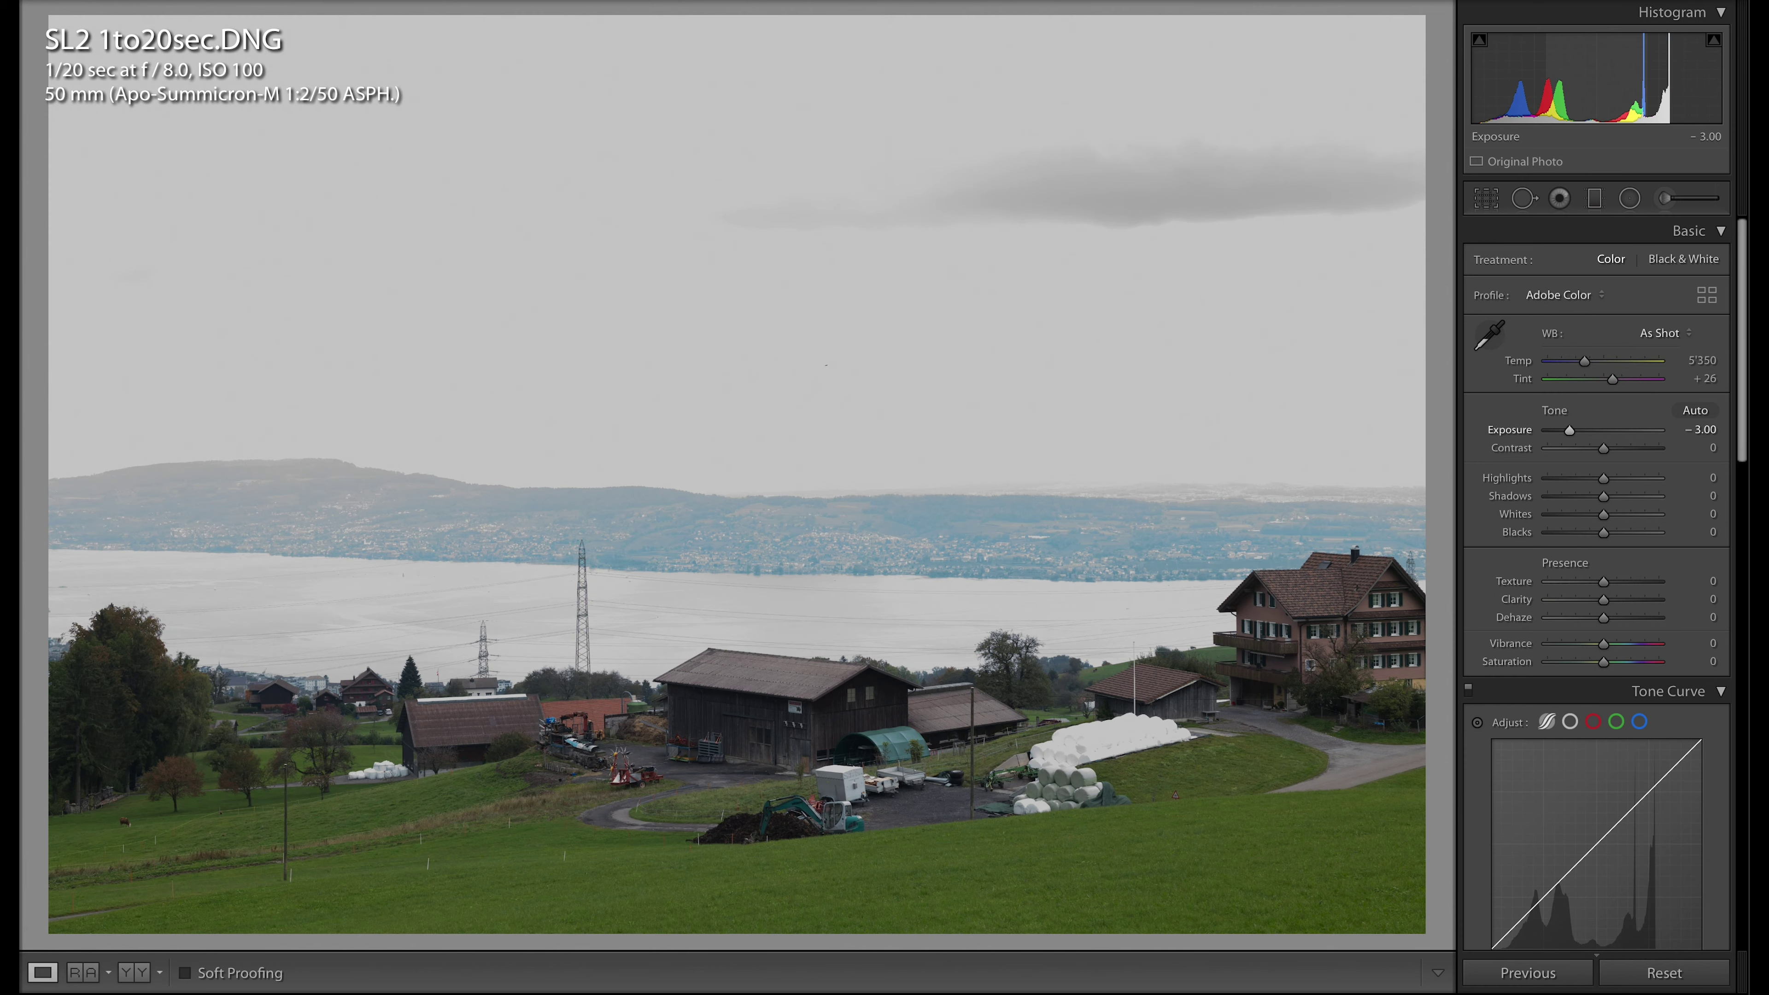
key(g)
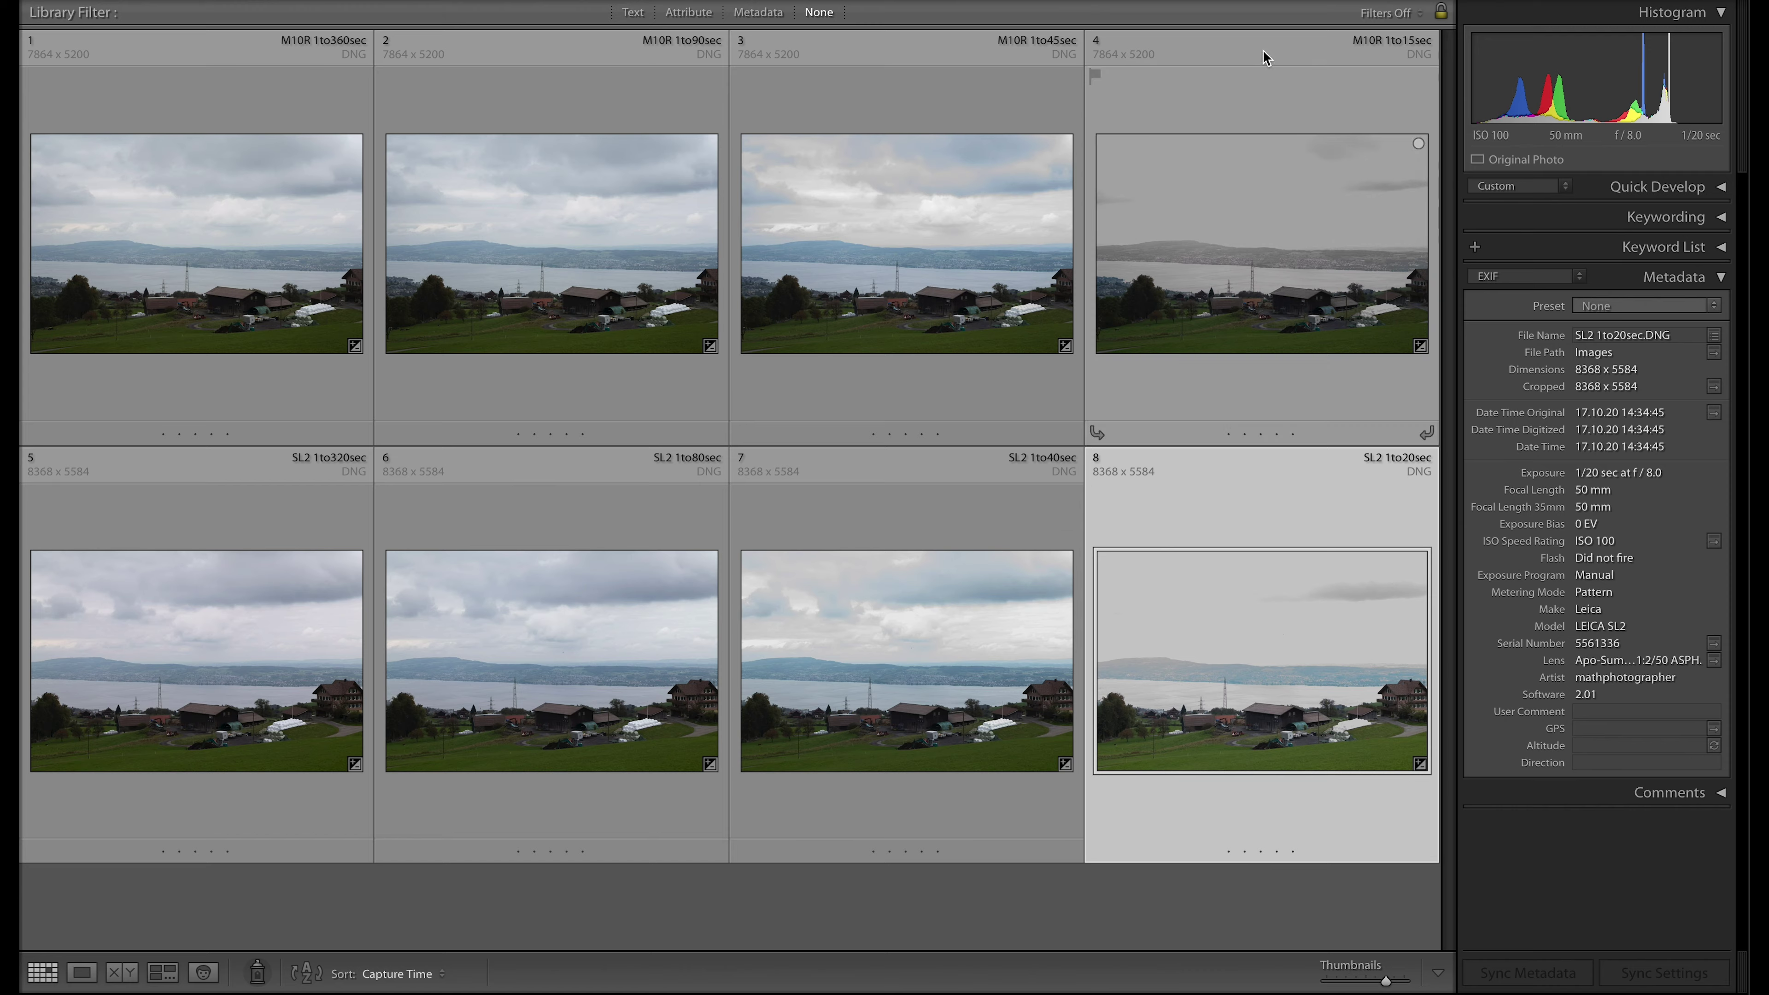
key(d)
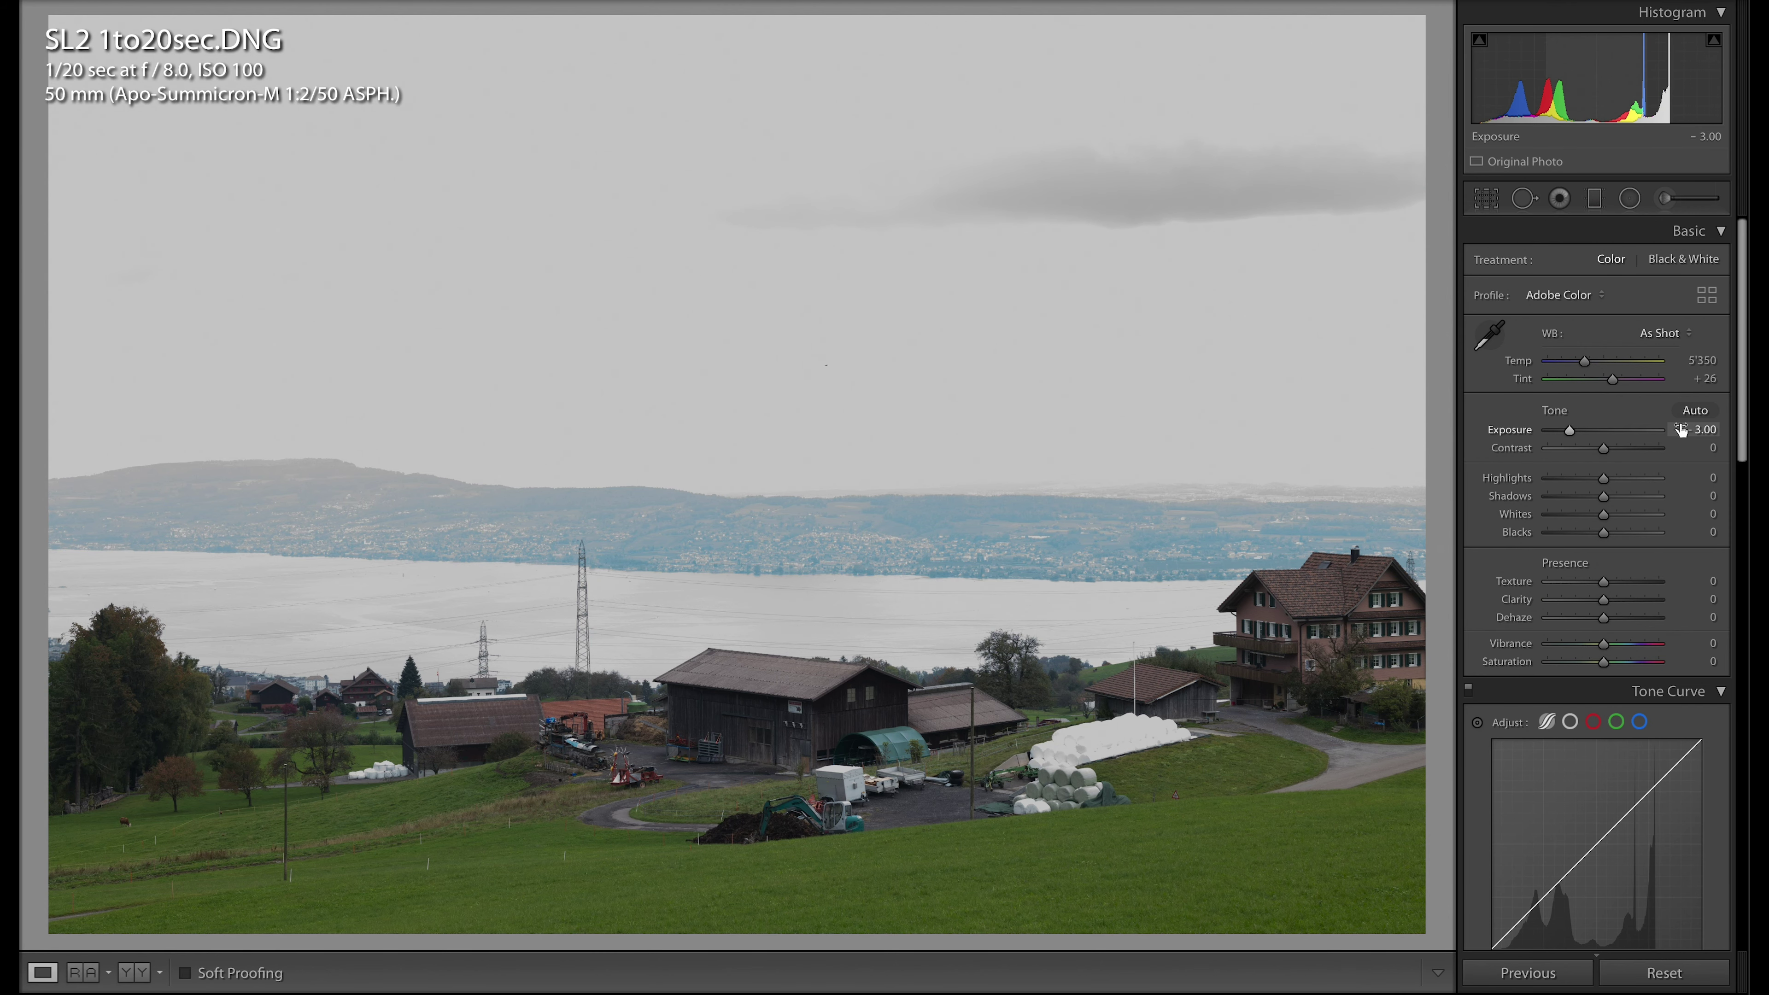
click(1700, 429)
text(-3.5)
key(Return)
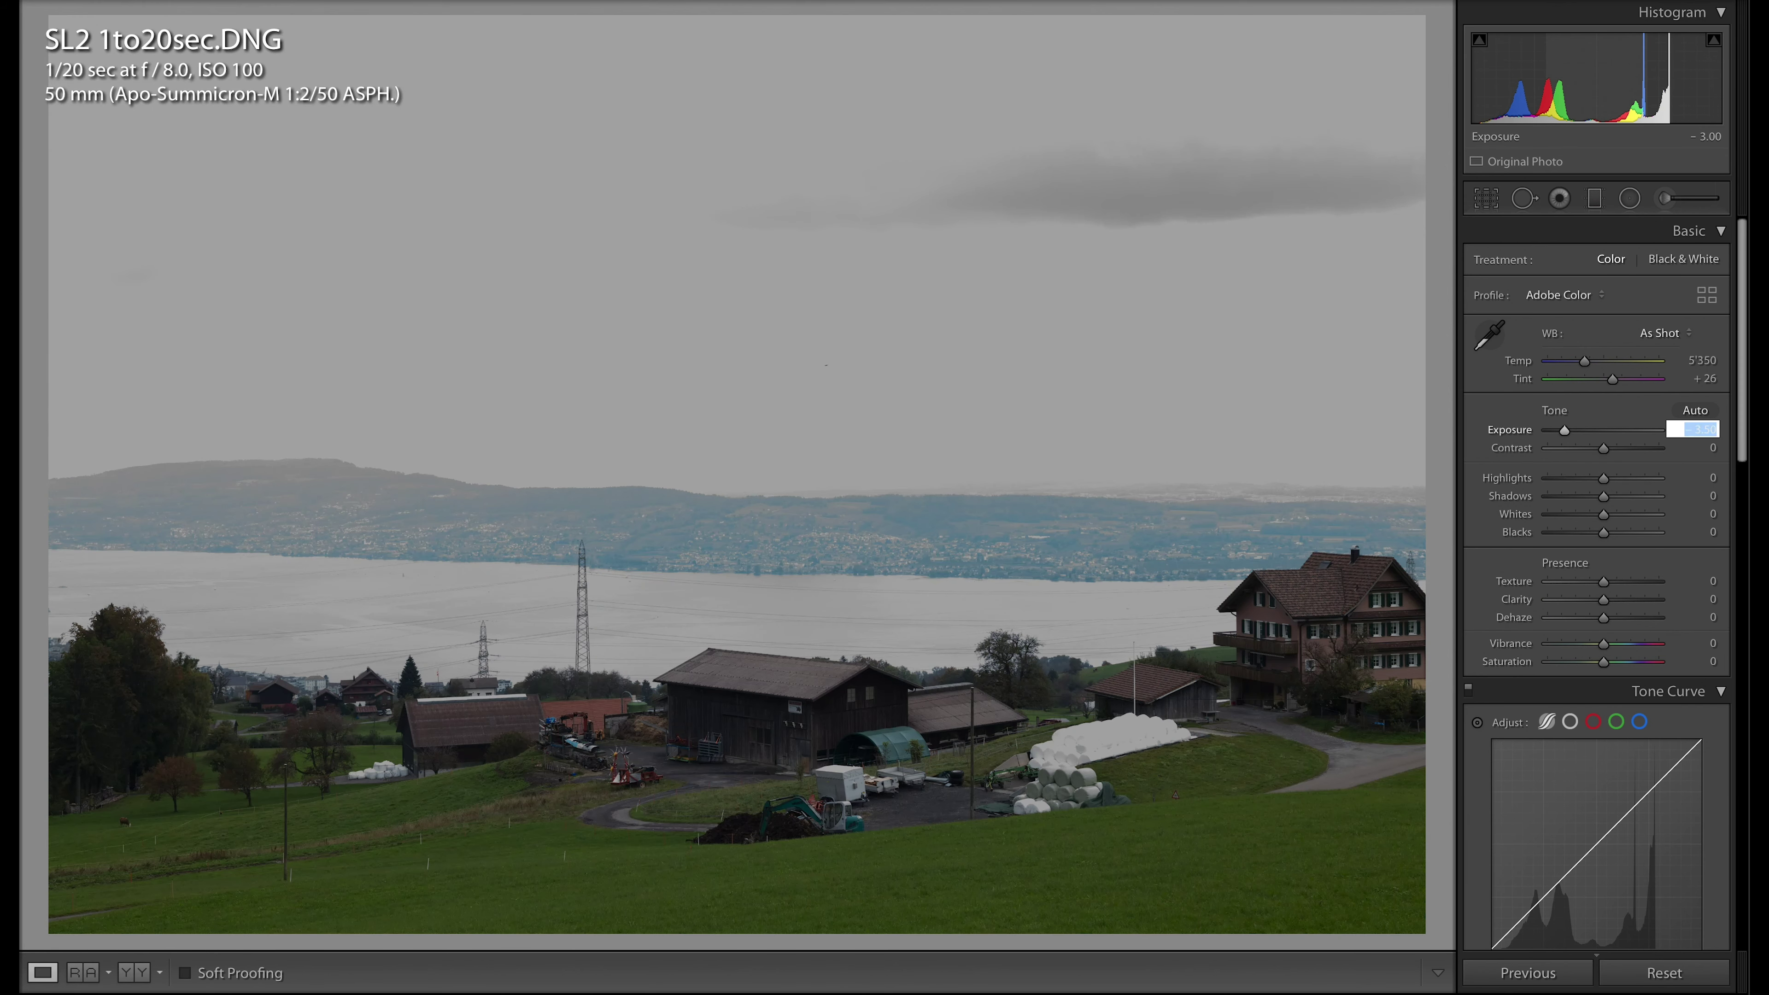
key(g)
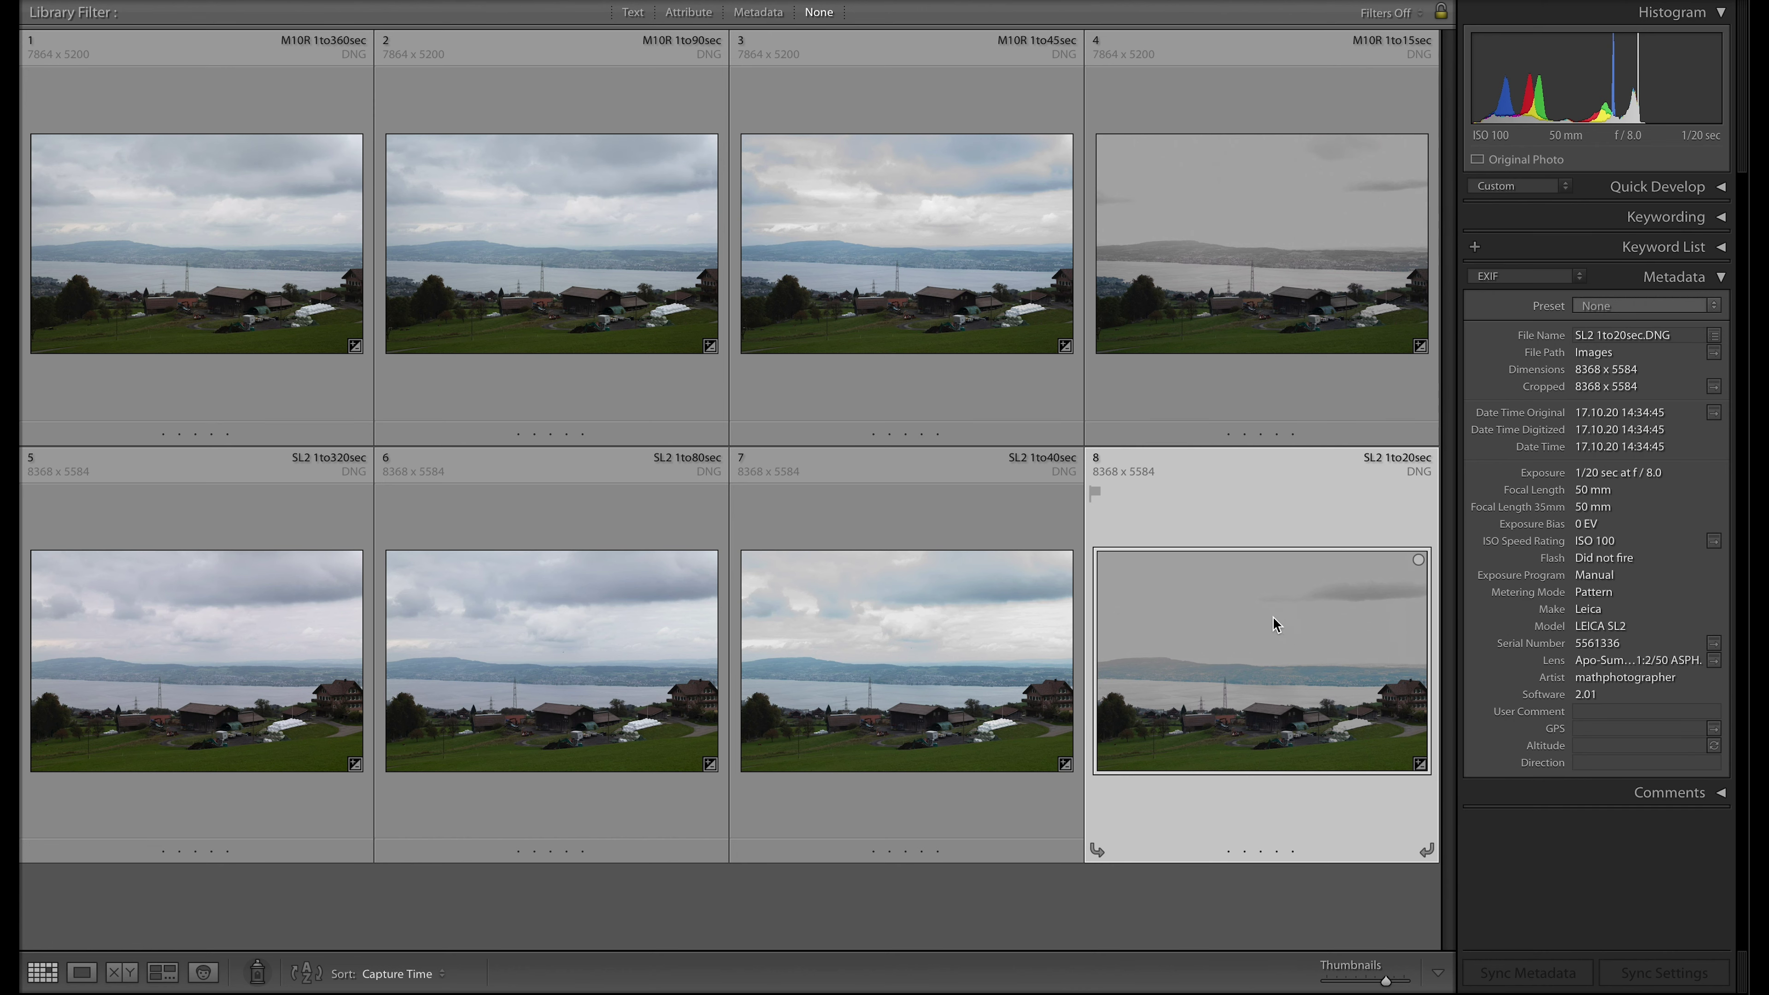
- Select M10R 1to45sec and SL2 1to40sec together in the grid
click(194, 720)
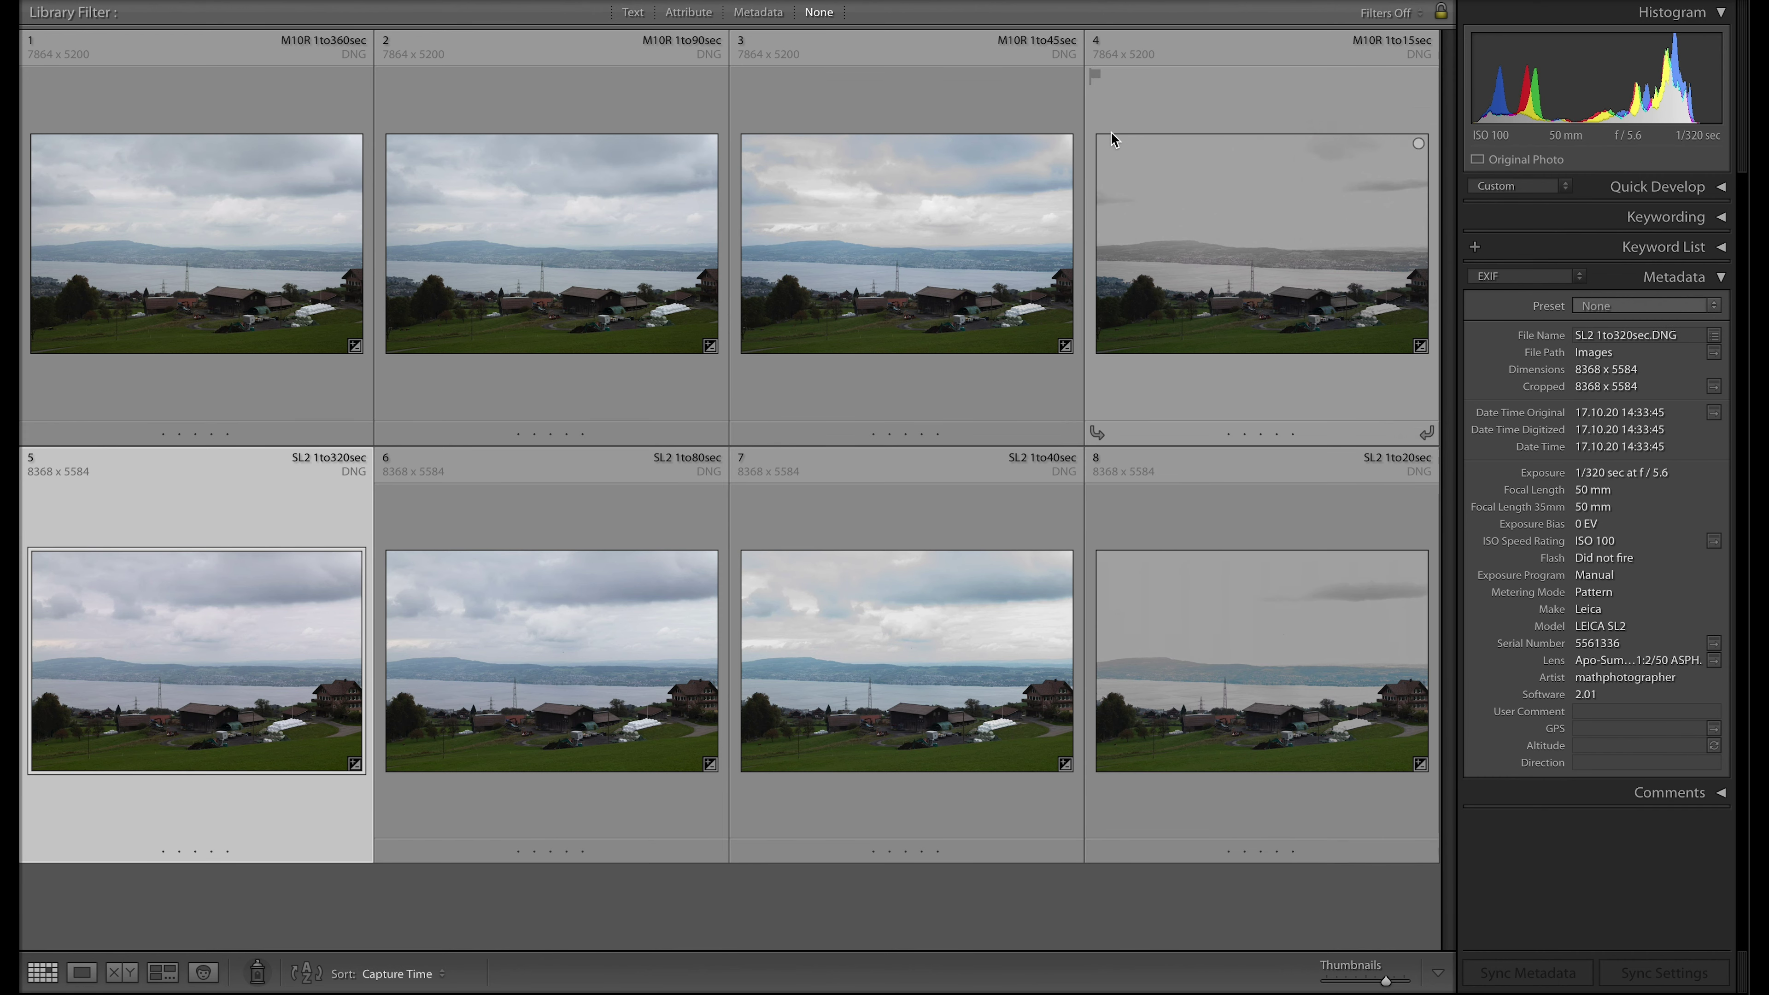
click(887, 911)
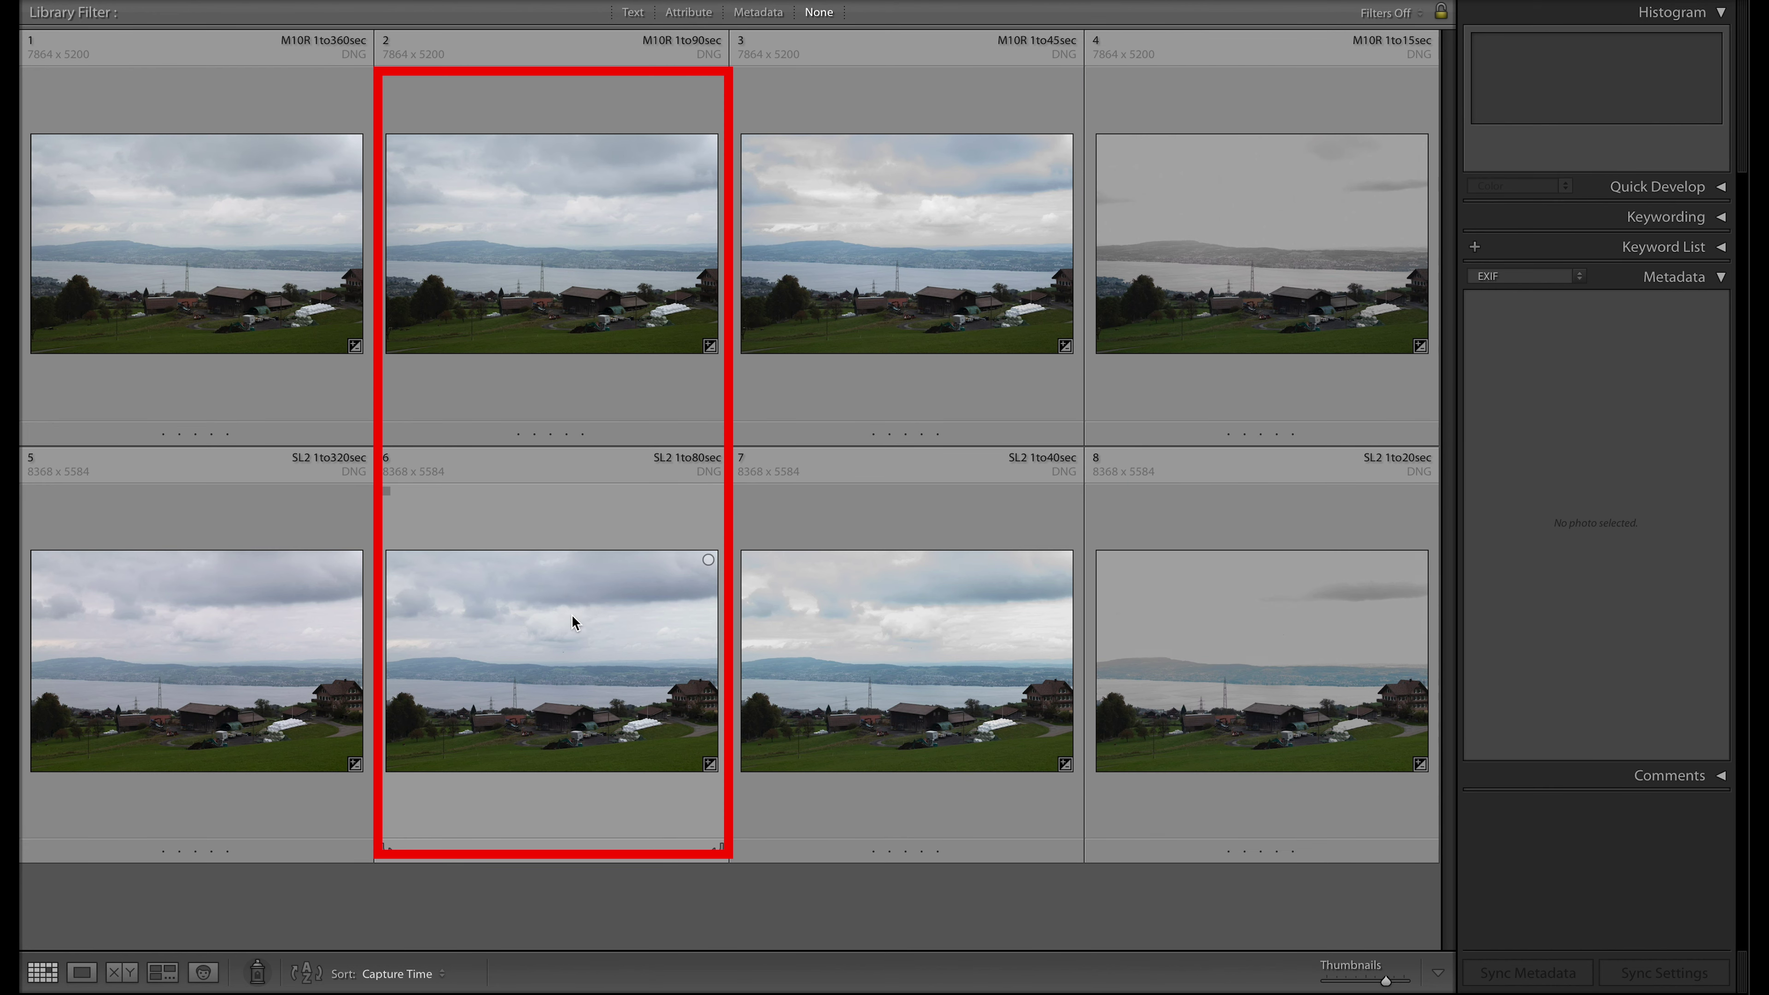
mouse_move(573, 616)
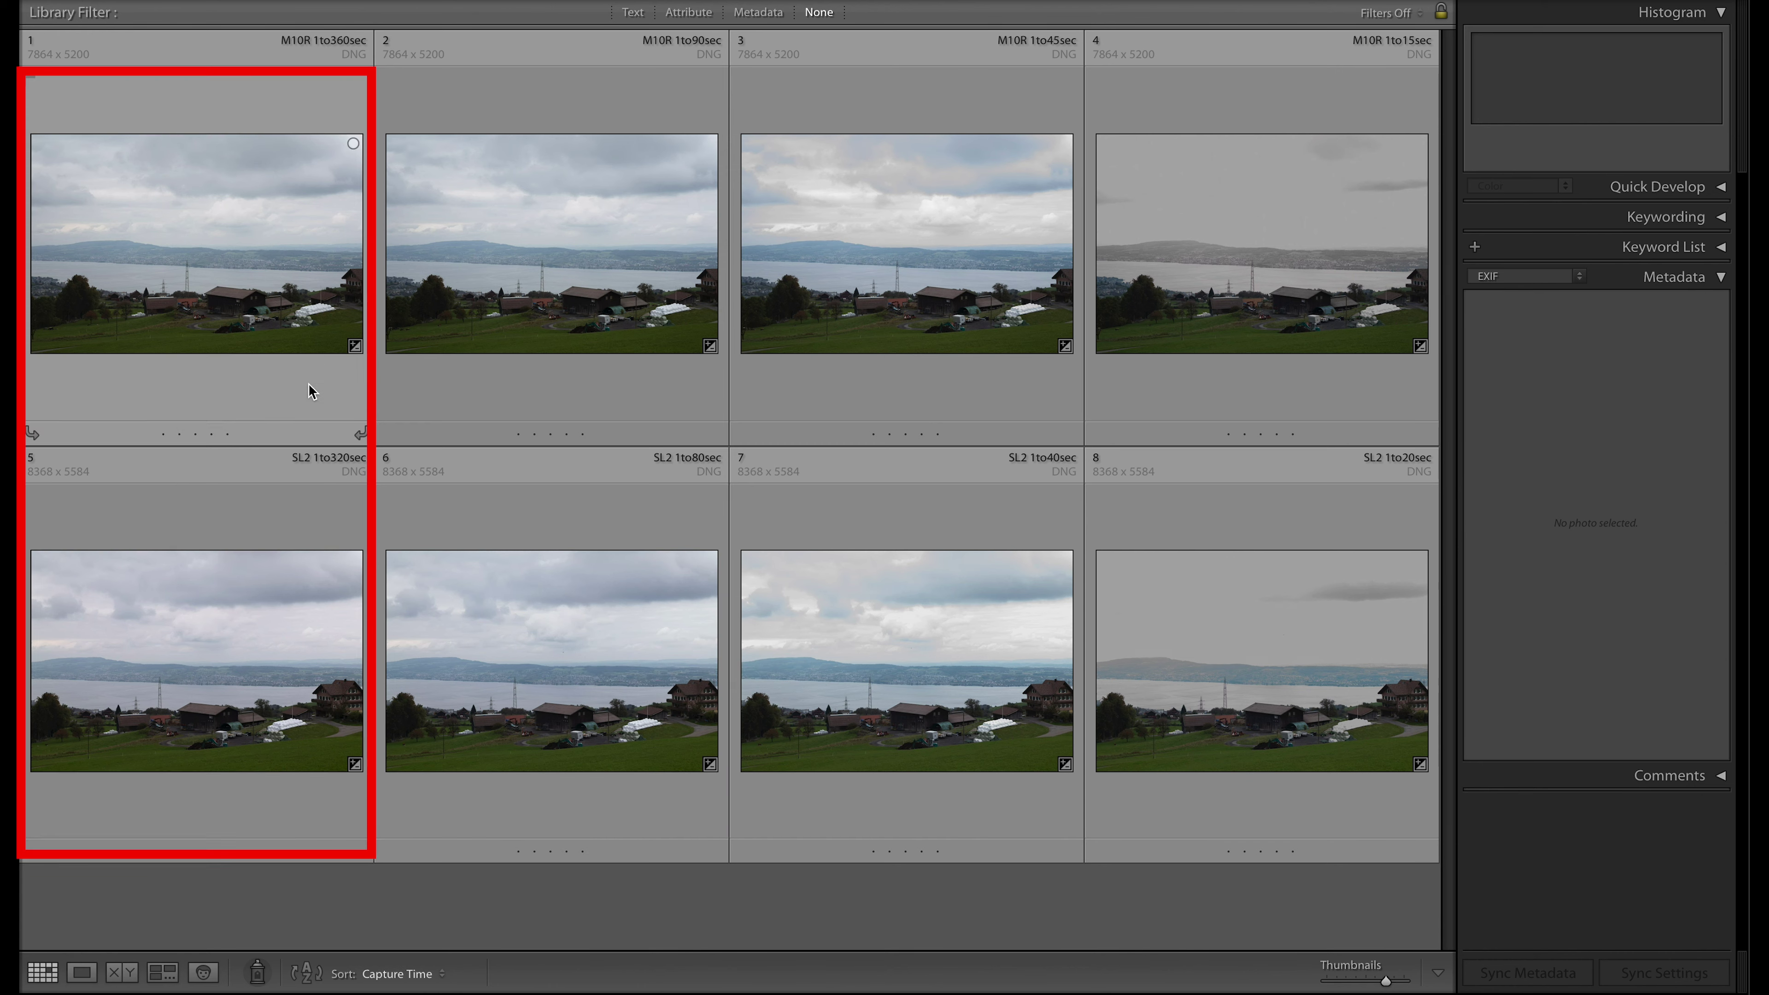
mouse_move(279, 584)
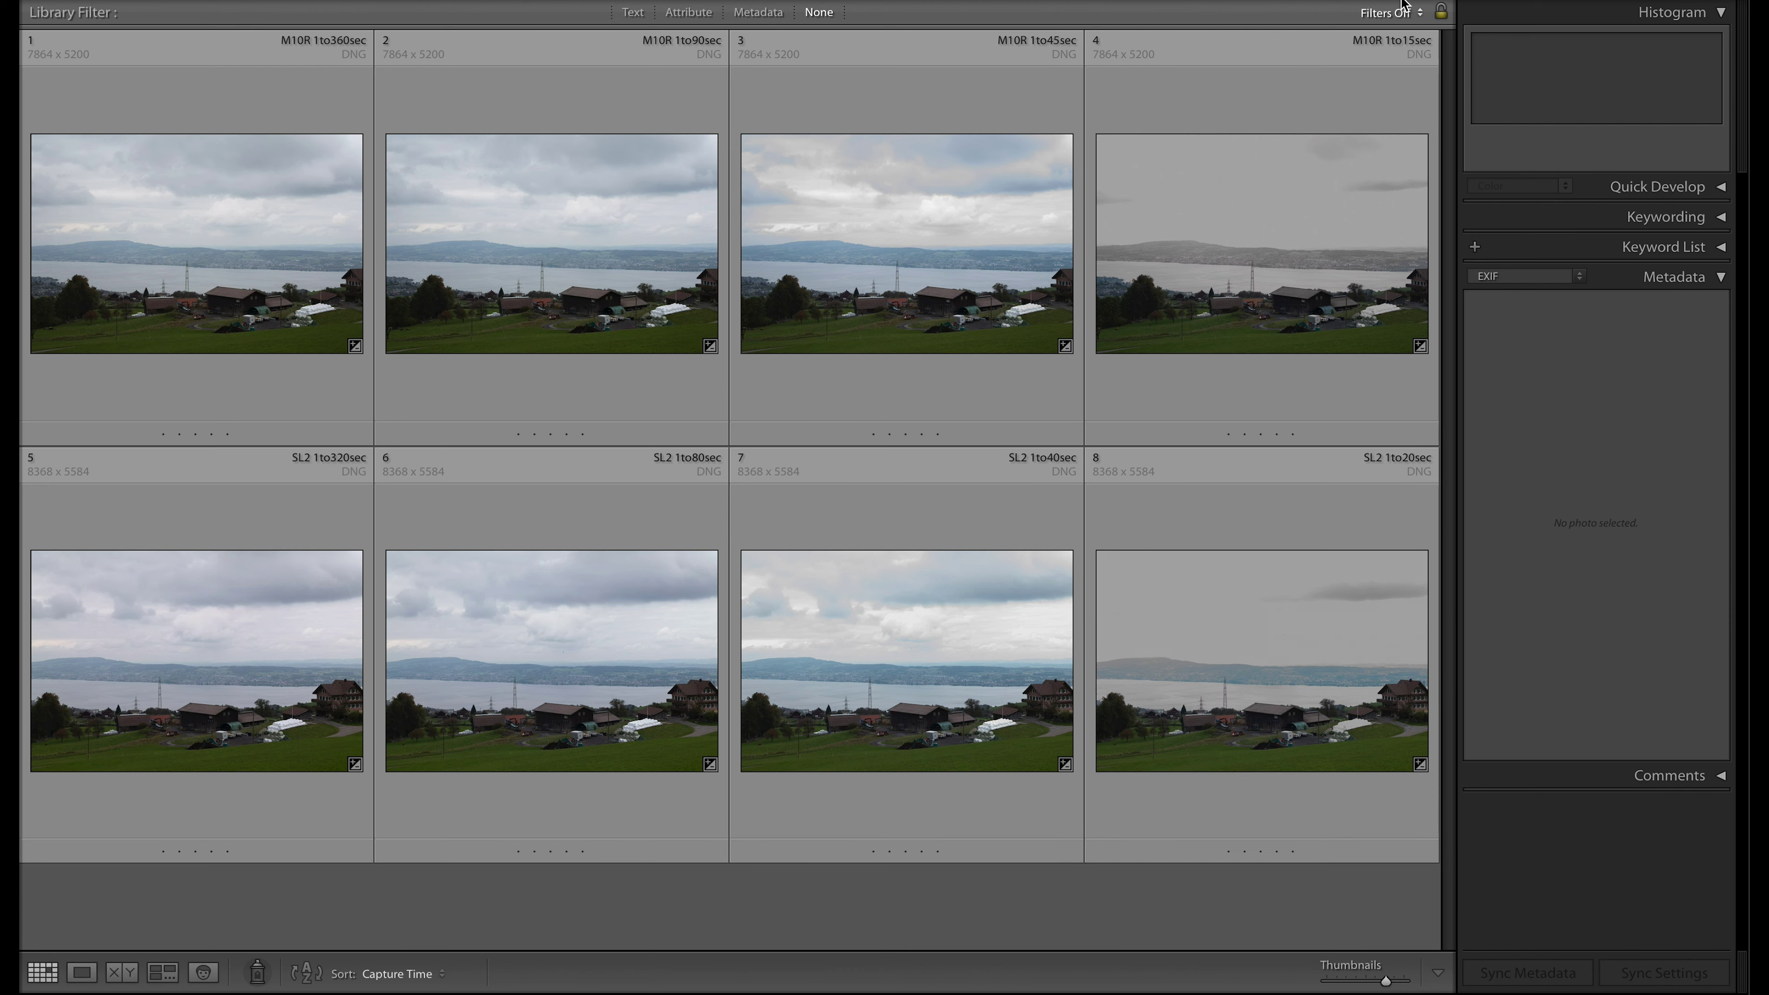
click(951, 279)
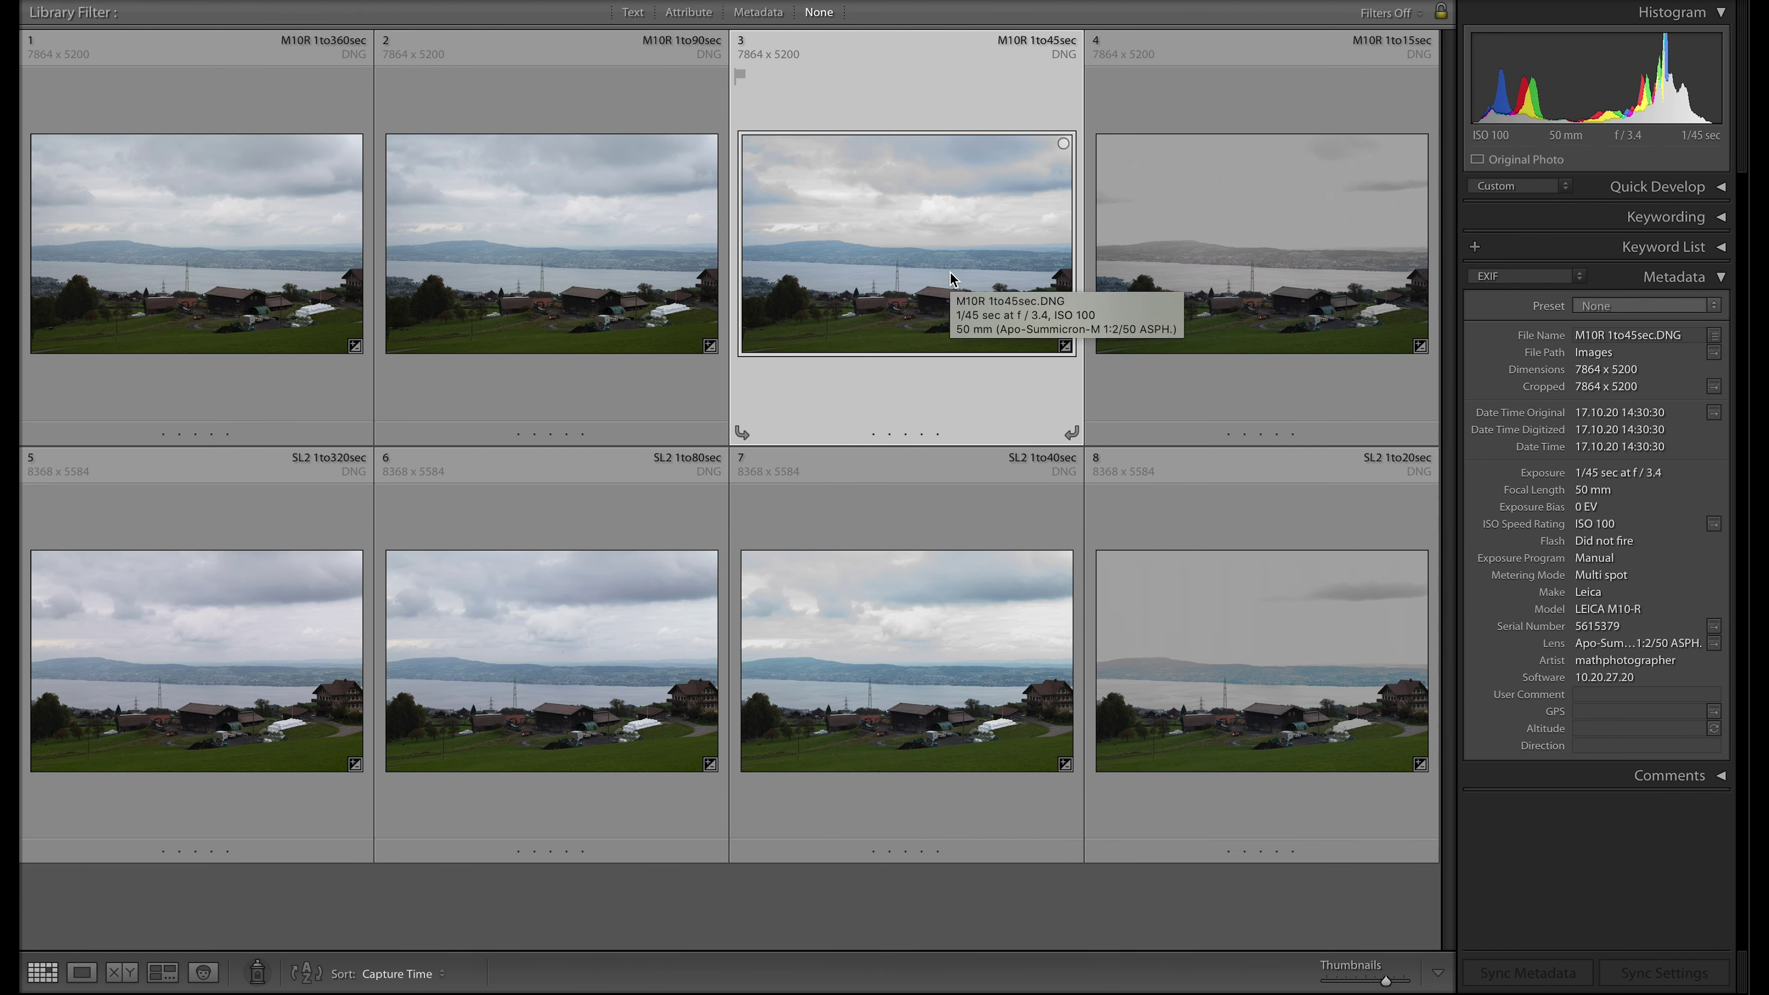
super+click(920, 618)
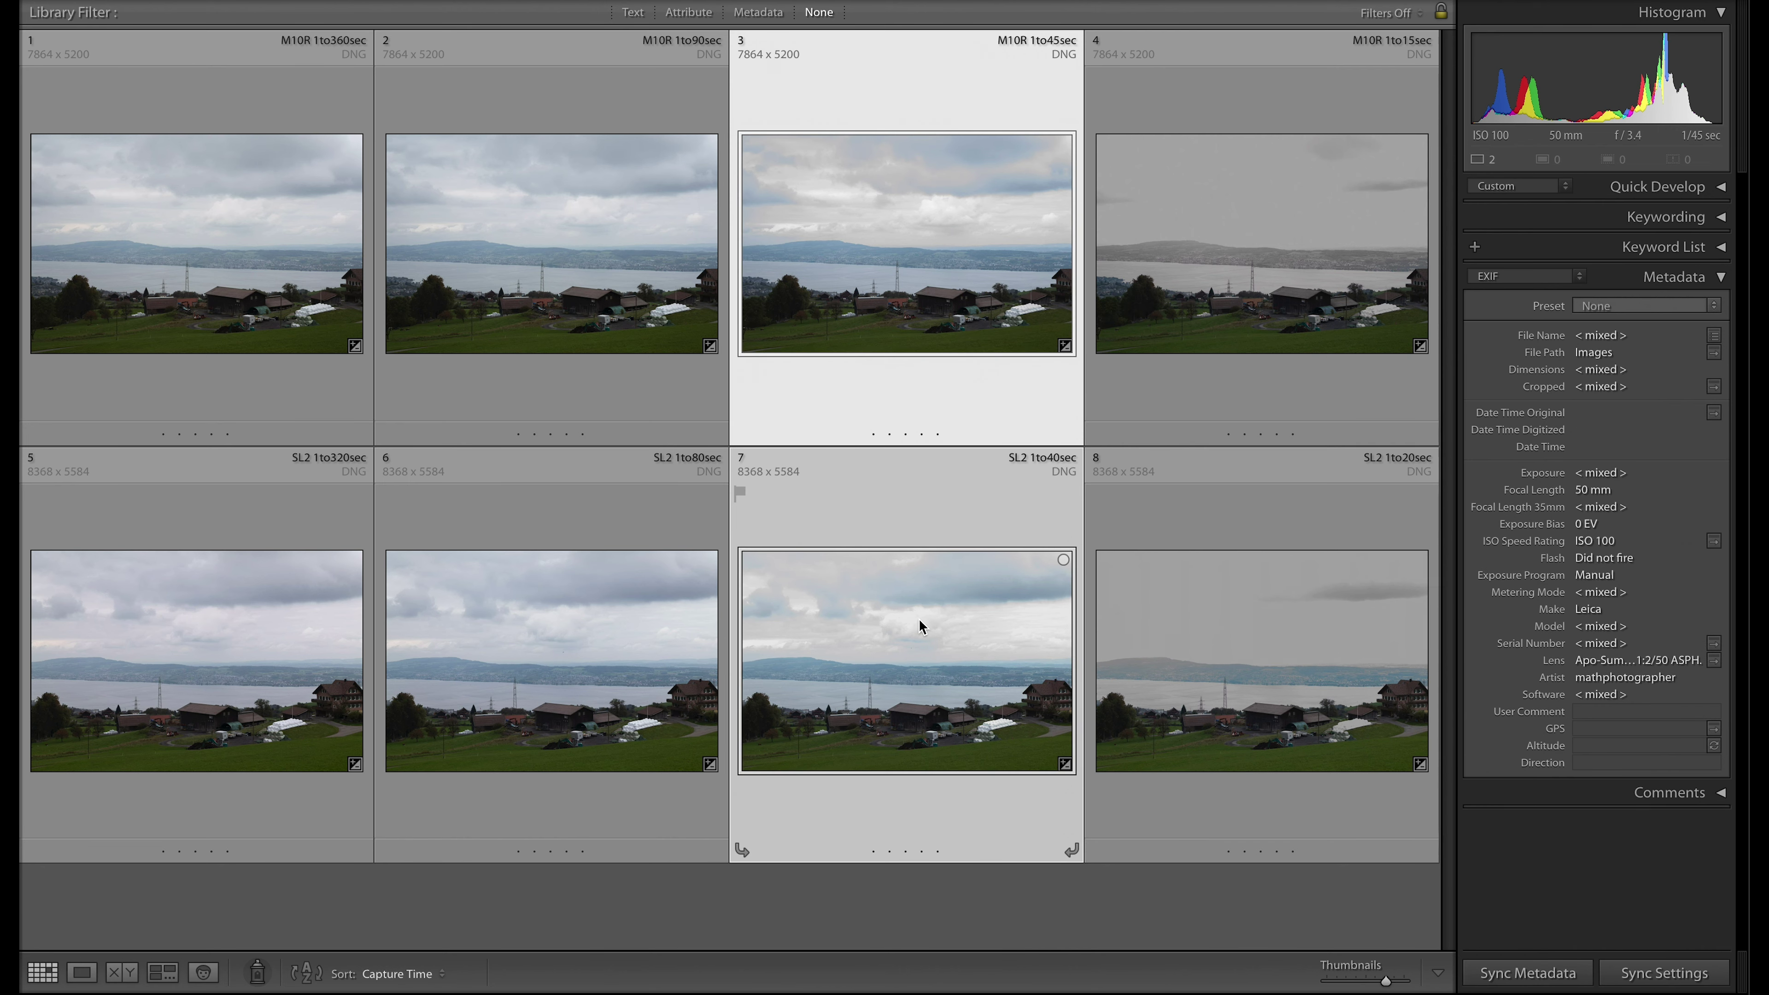
- Compare M10R 1to45sec and SL2 1to40sec side by side, activating each pane in turn
click(124, 980)
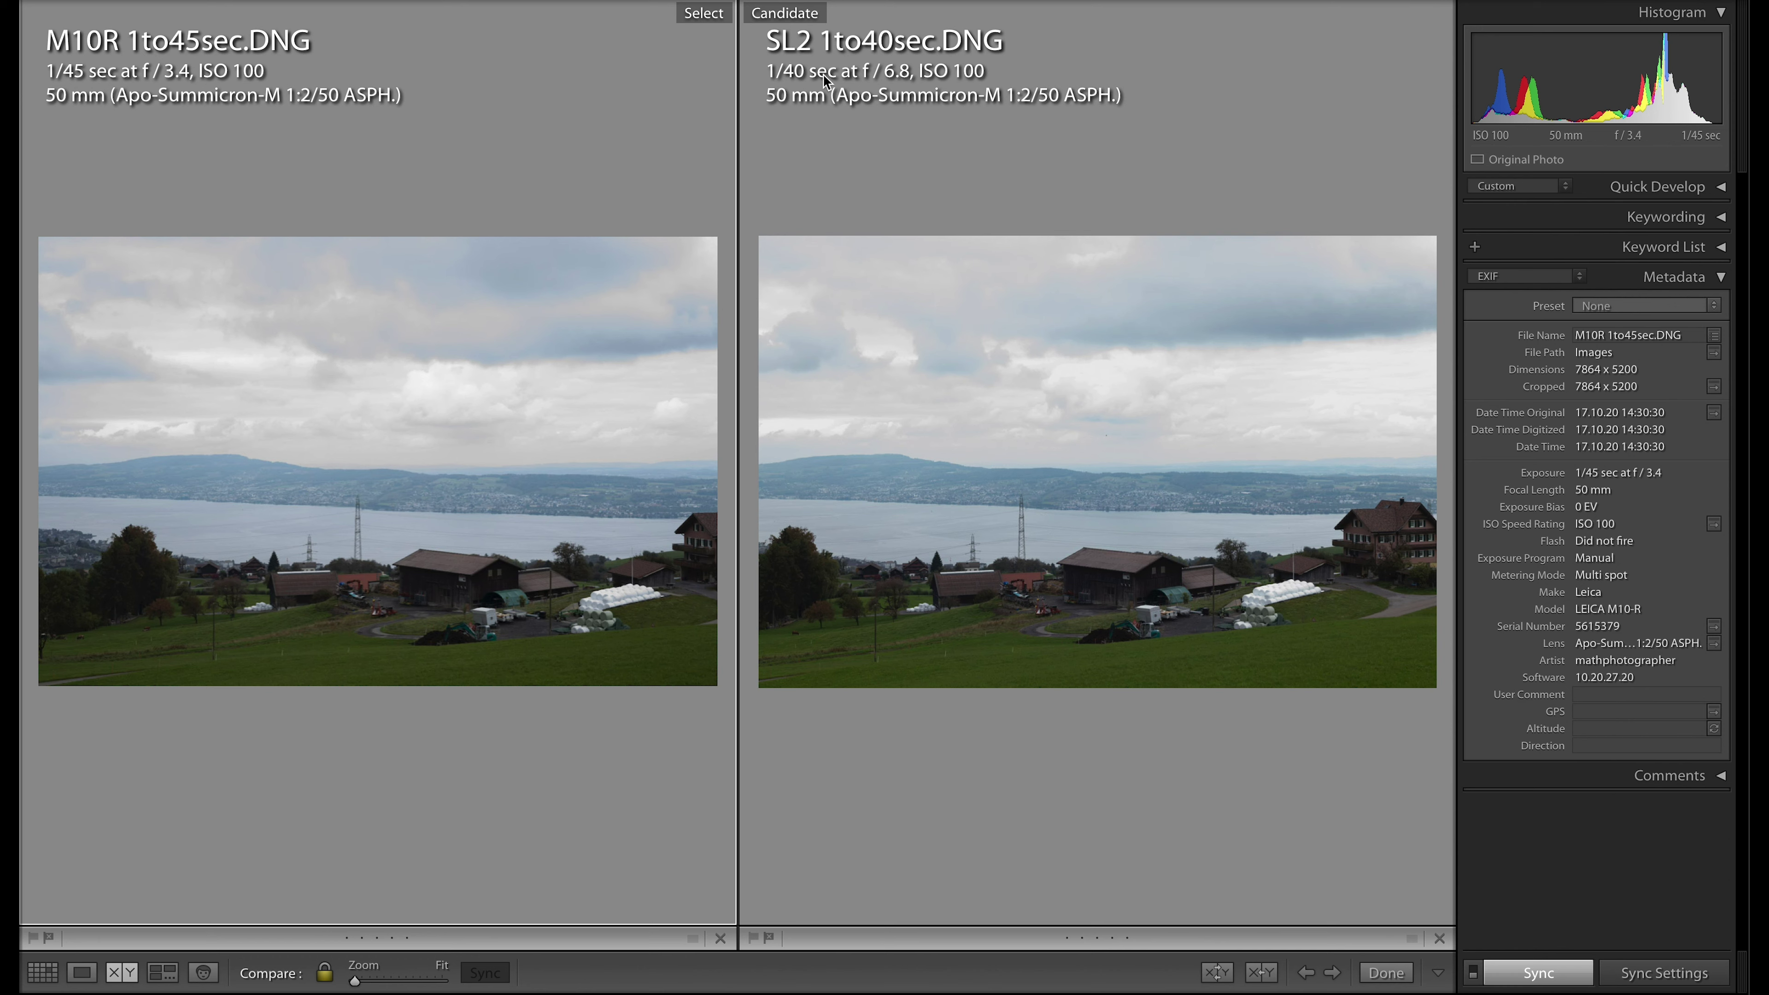
click(927, 869)
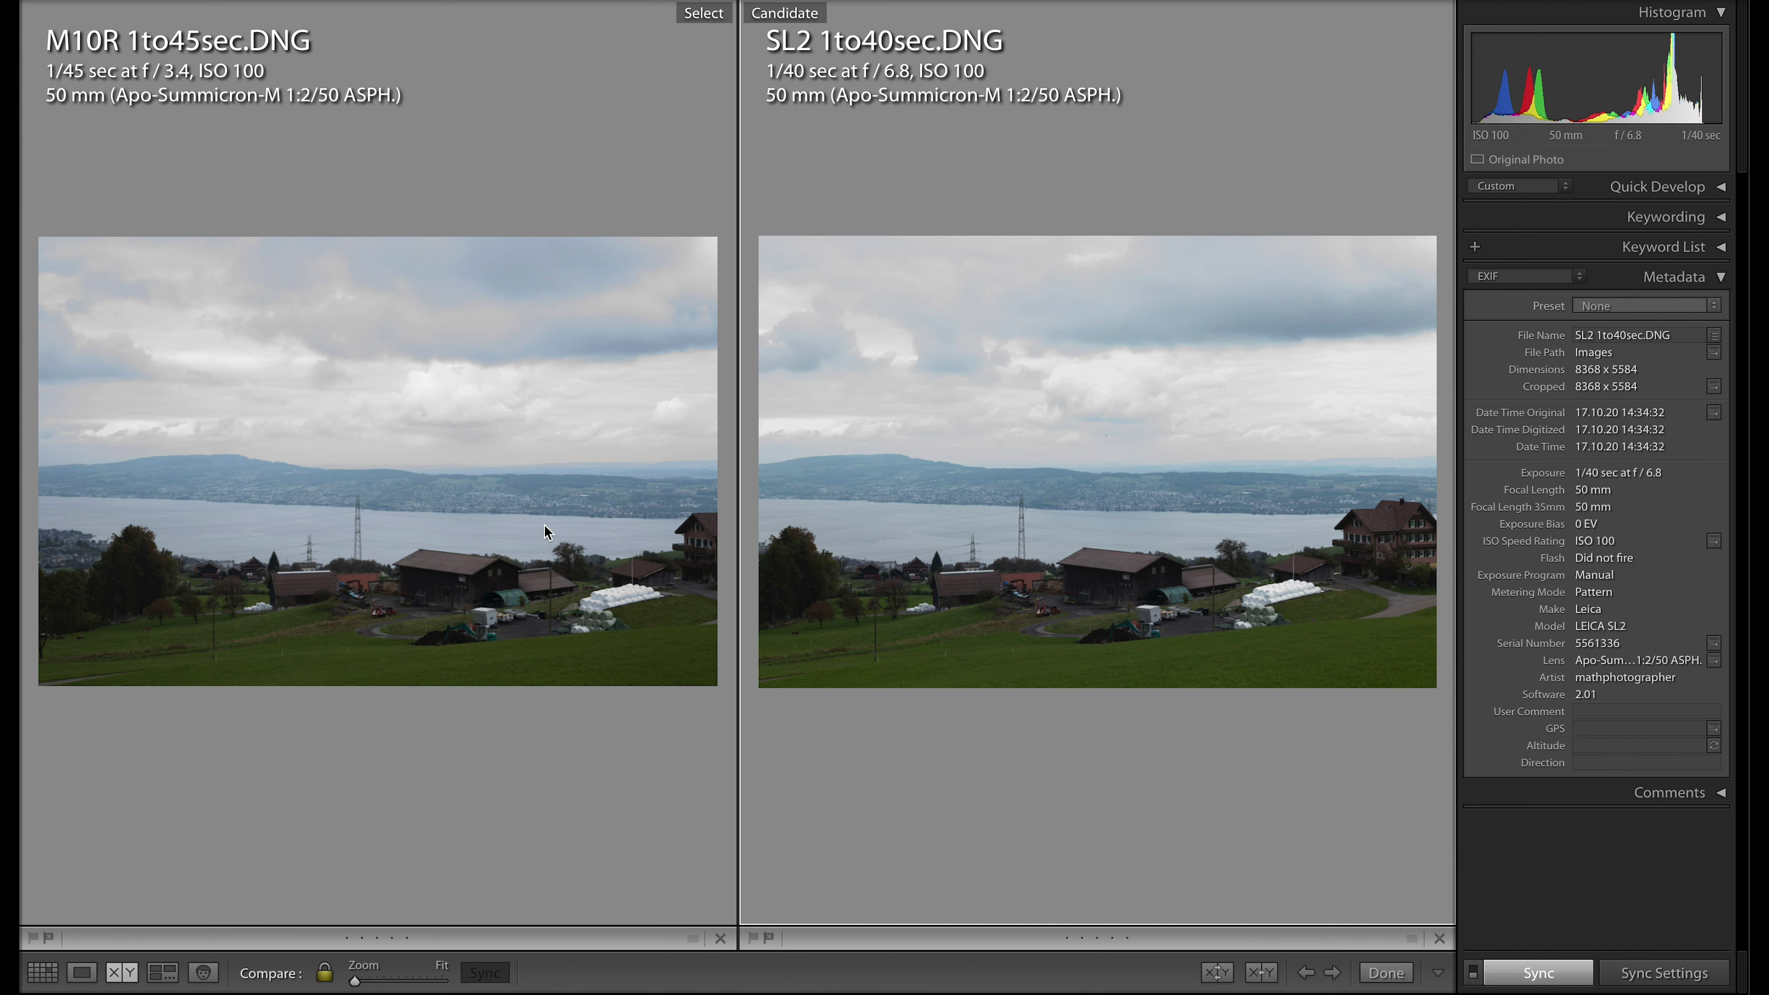
click(462, 417)
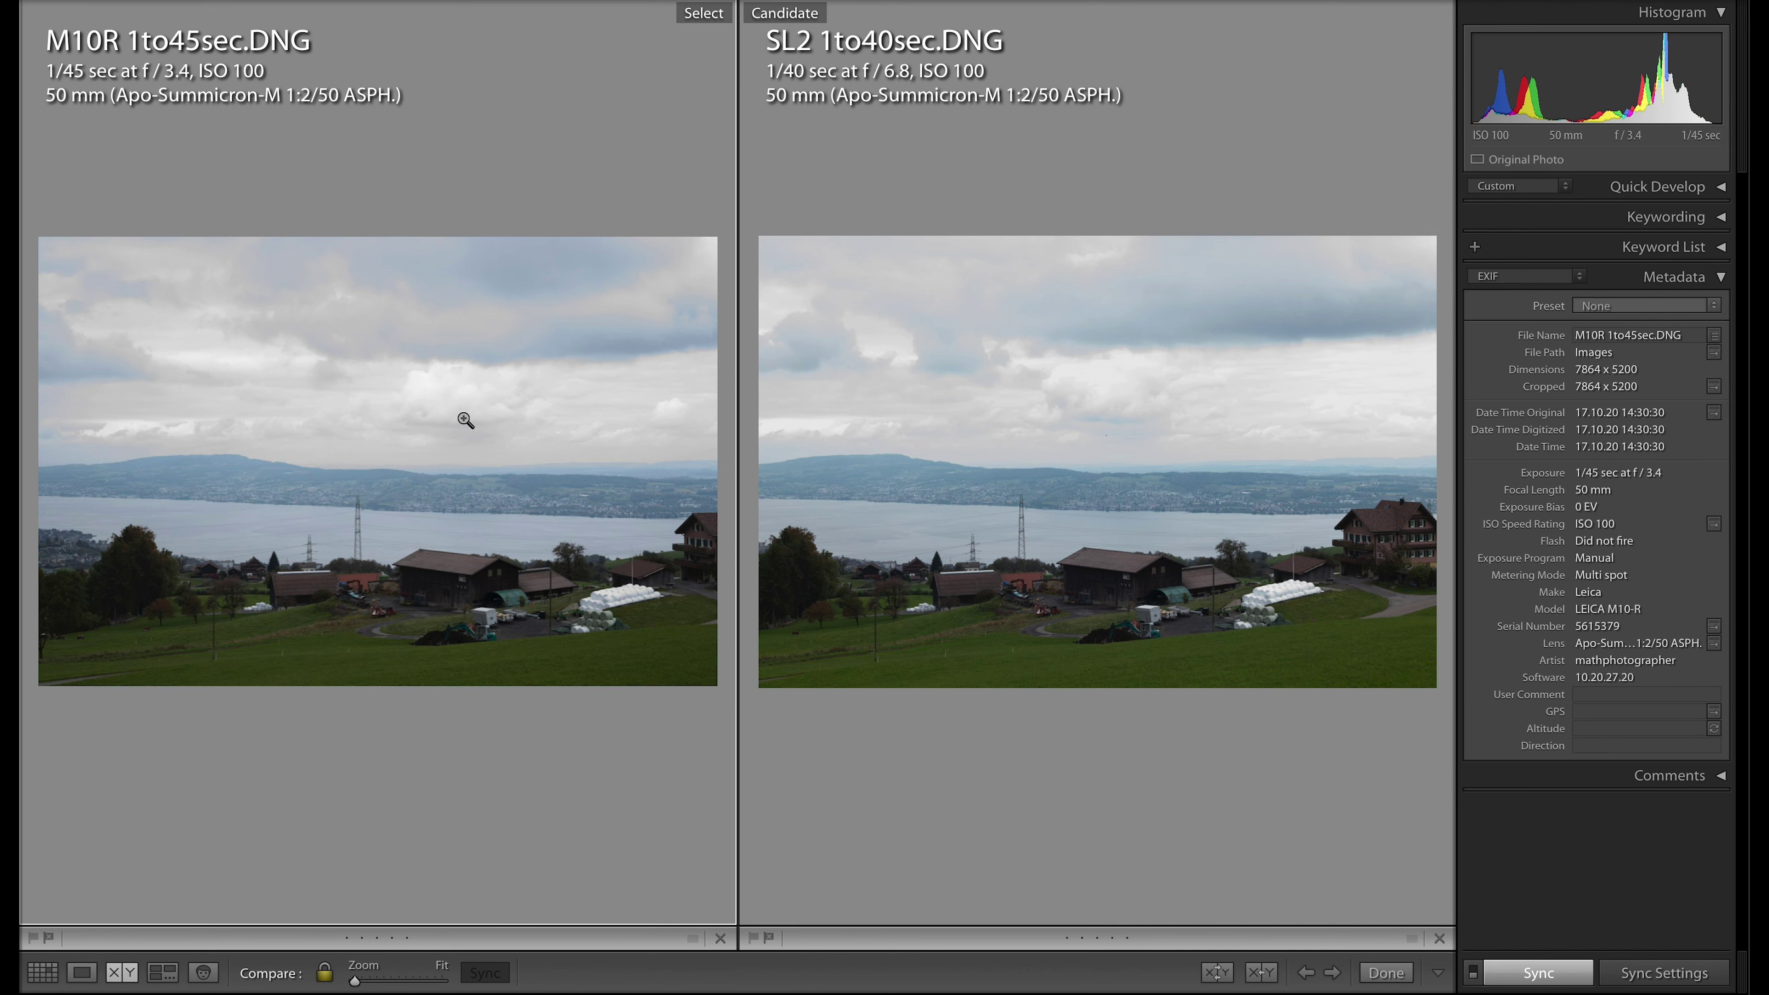
- Zoom both photos to 1:1 and pan the linked views across the clouds and horizon hills
click(464, 417)
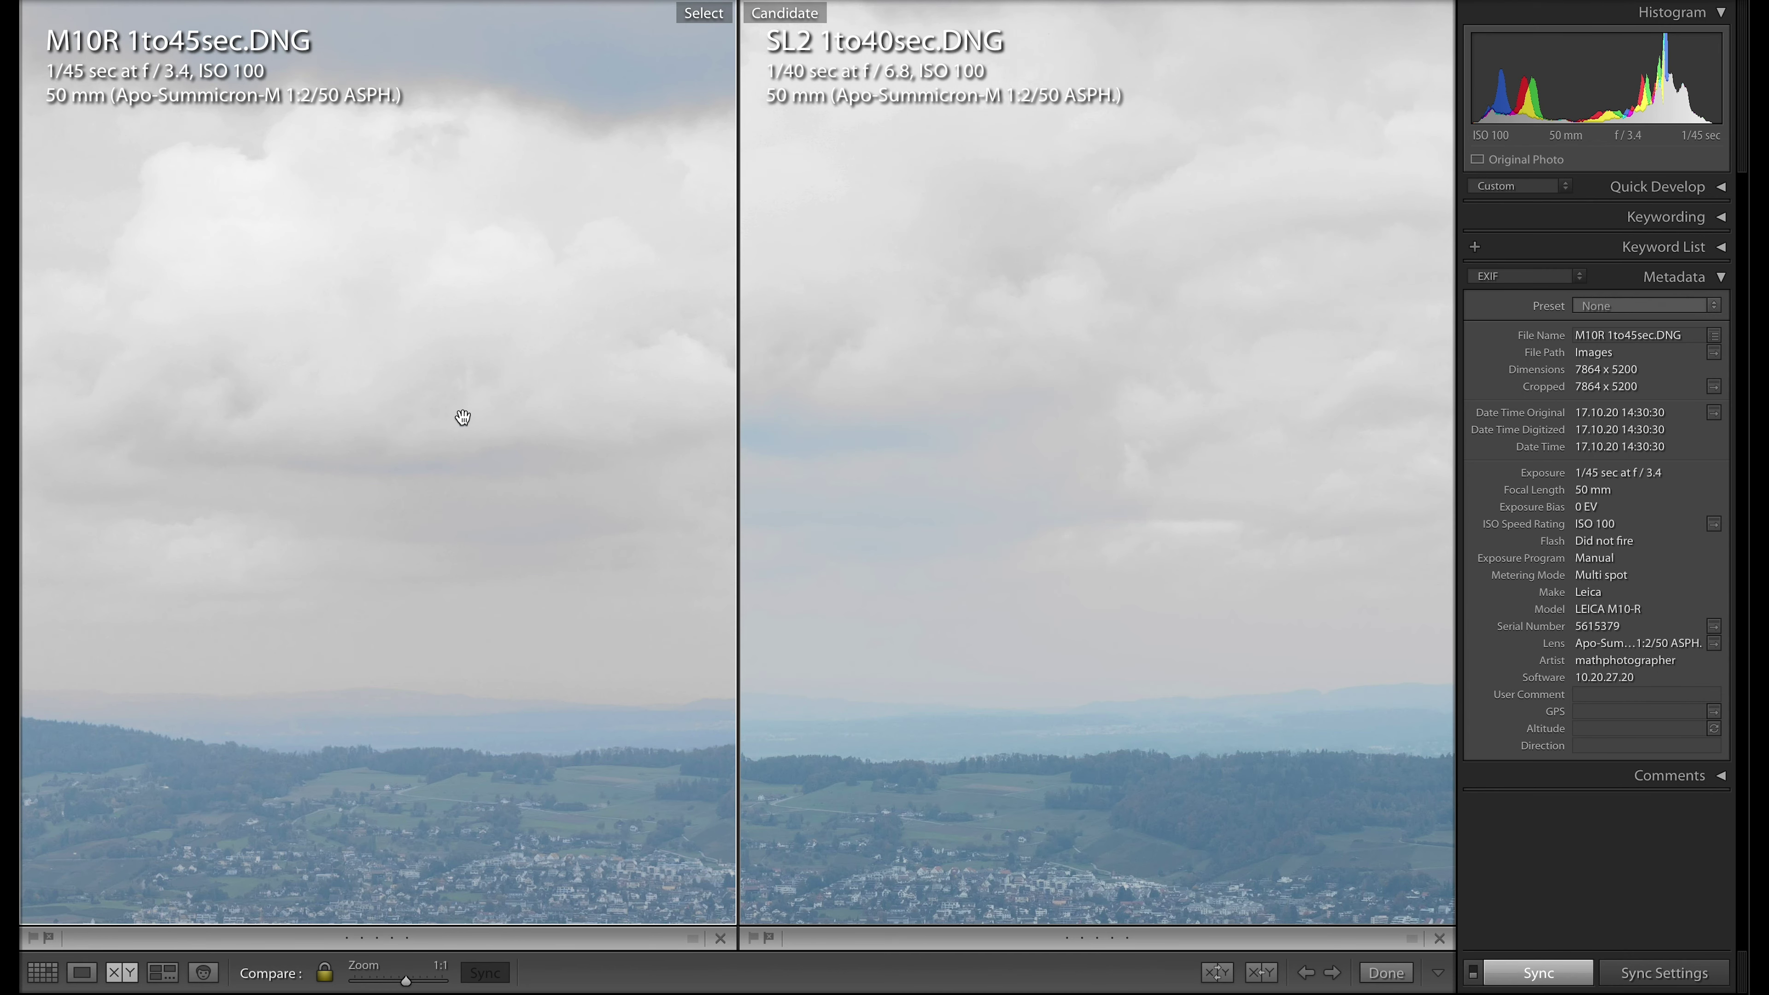
drag(461, 341, 643, 494)
drag(233, 553, 551, 480)
drag(237, 506, 549, 477)
drag(229, 481, 533, 585)
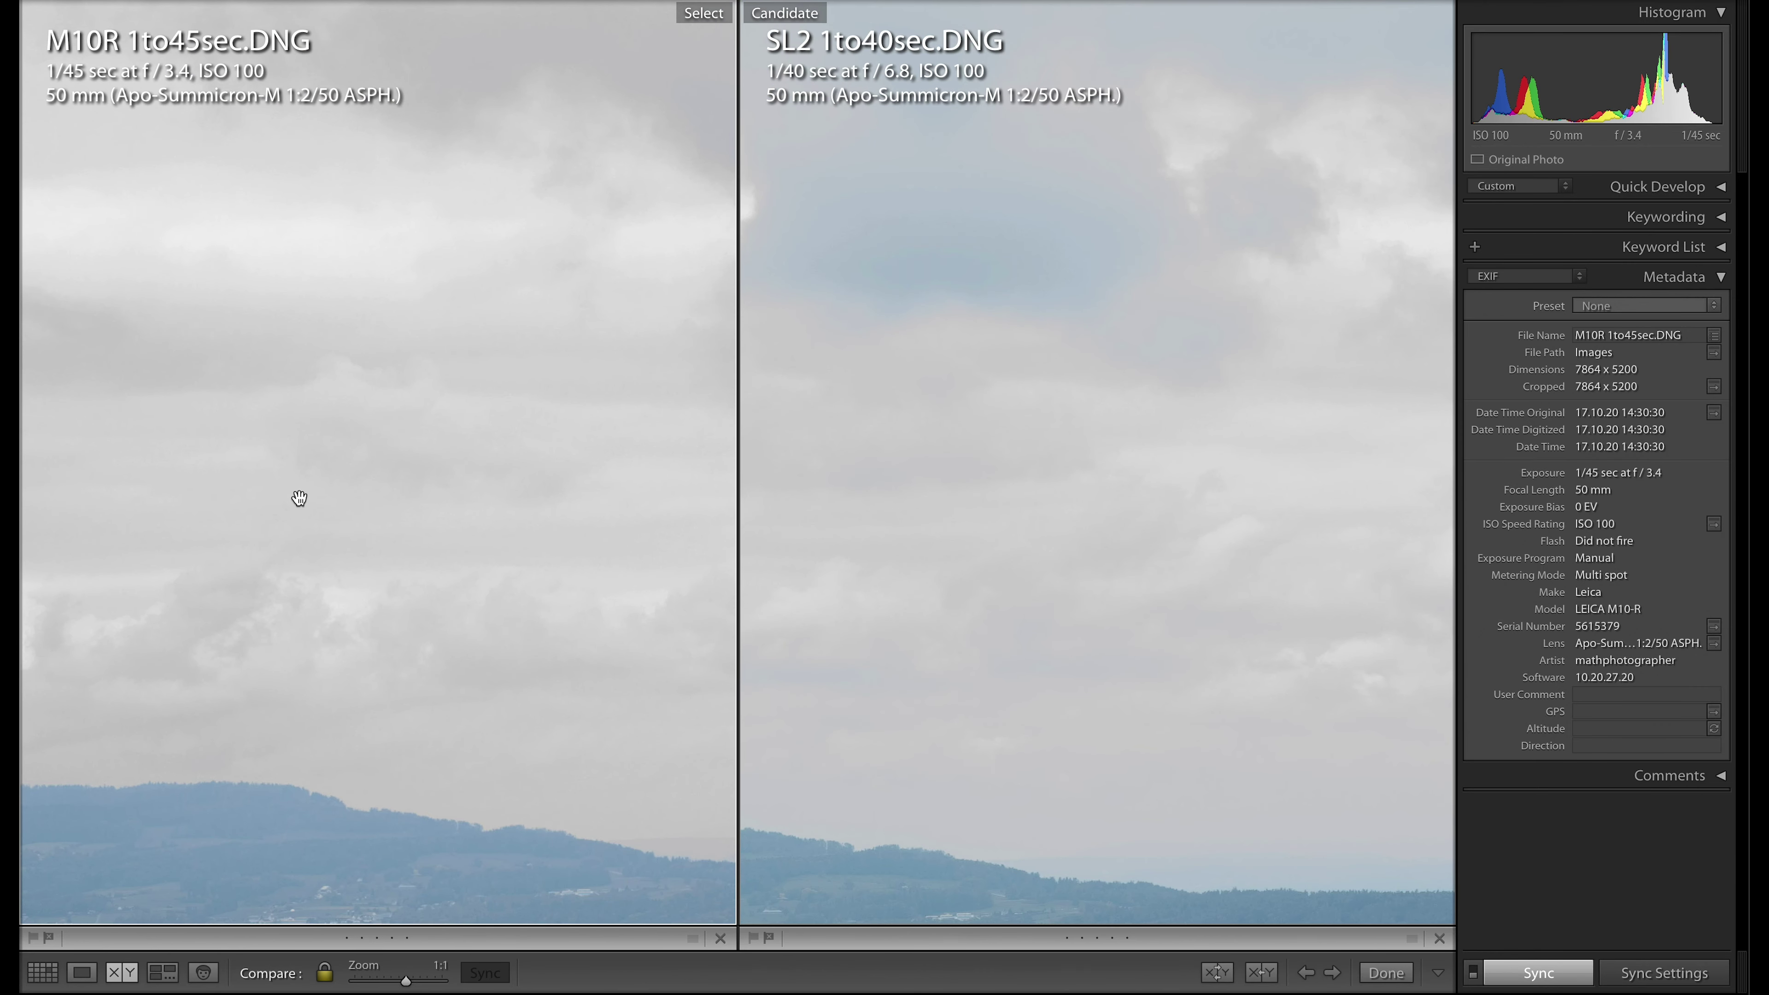
drag(296, 497, 594, 536)
drag(272, 579, 509, 438)
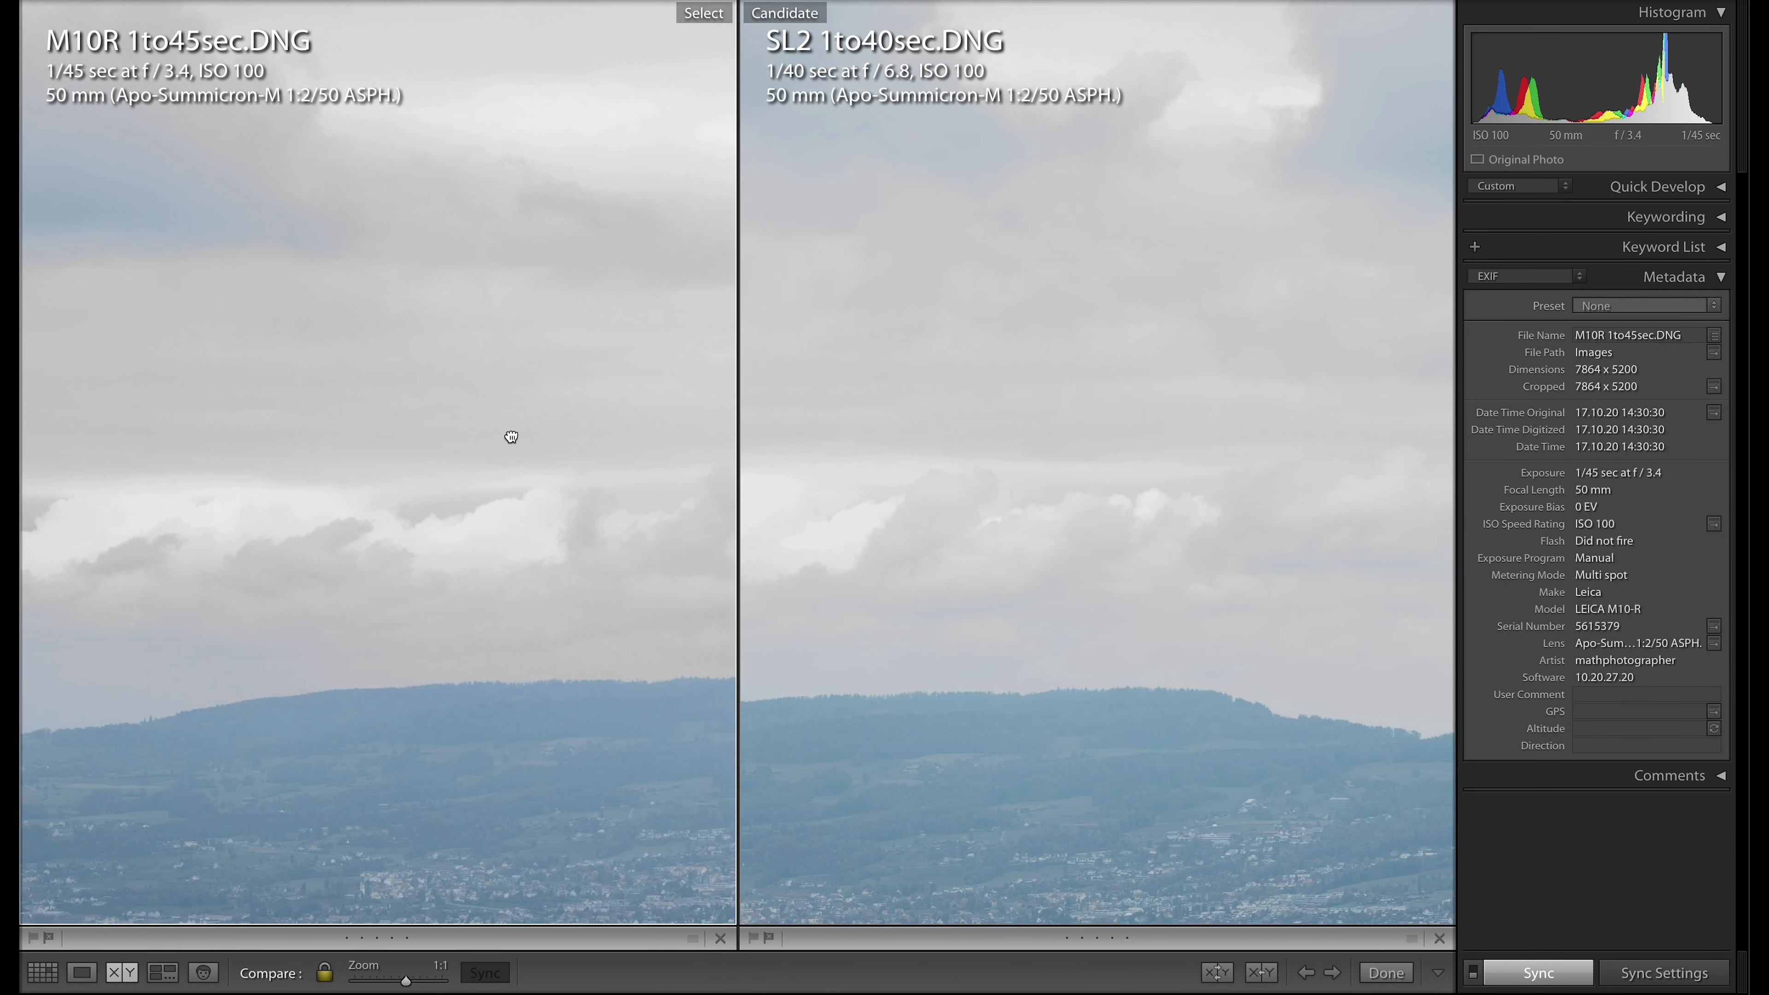
drag(527, 503, 400, 702)
drag(422, 367, 466, 514)
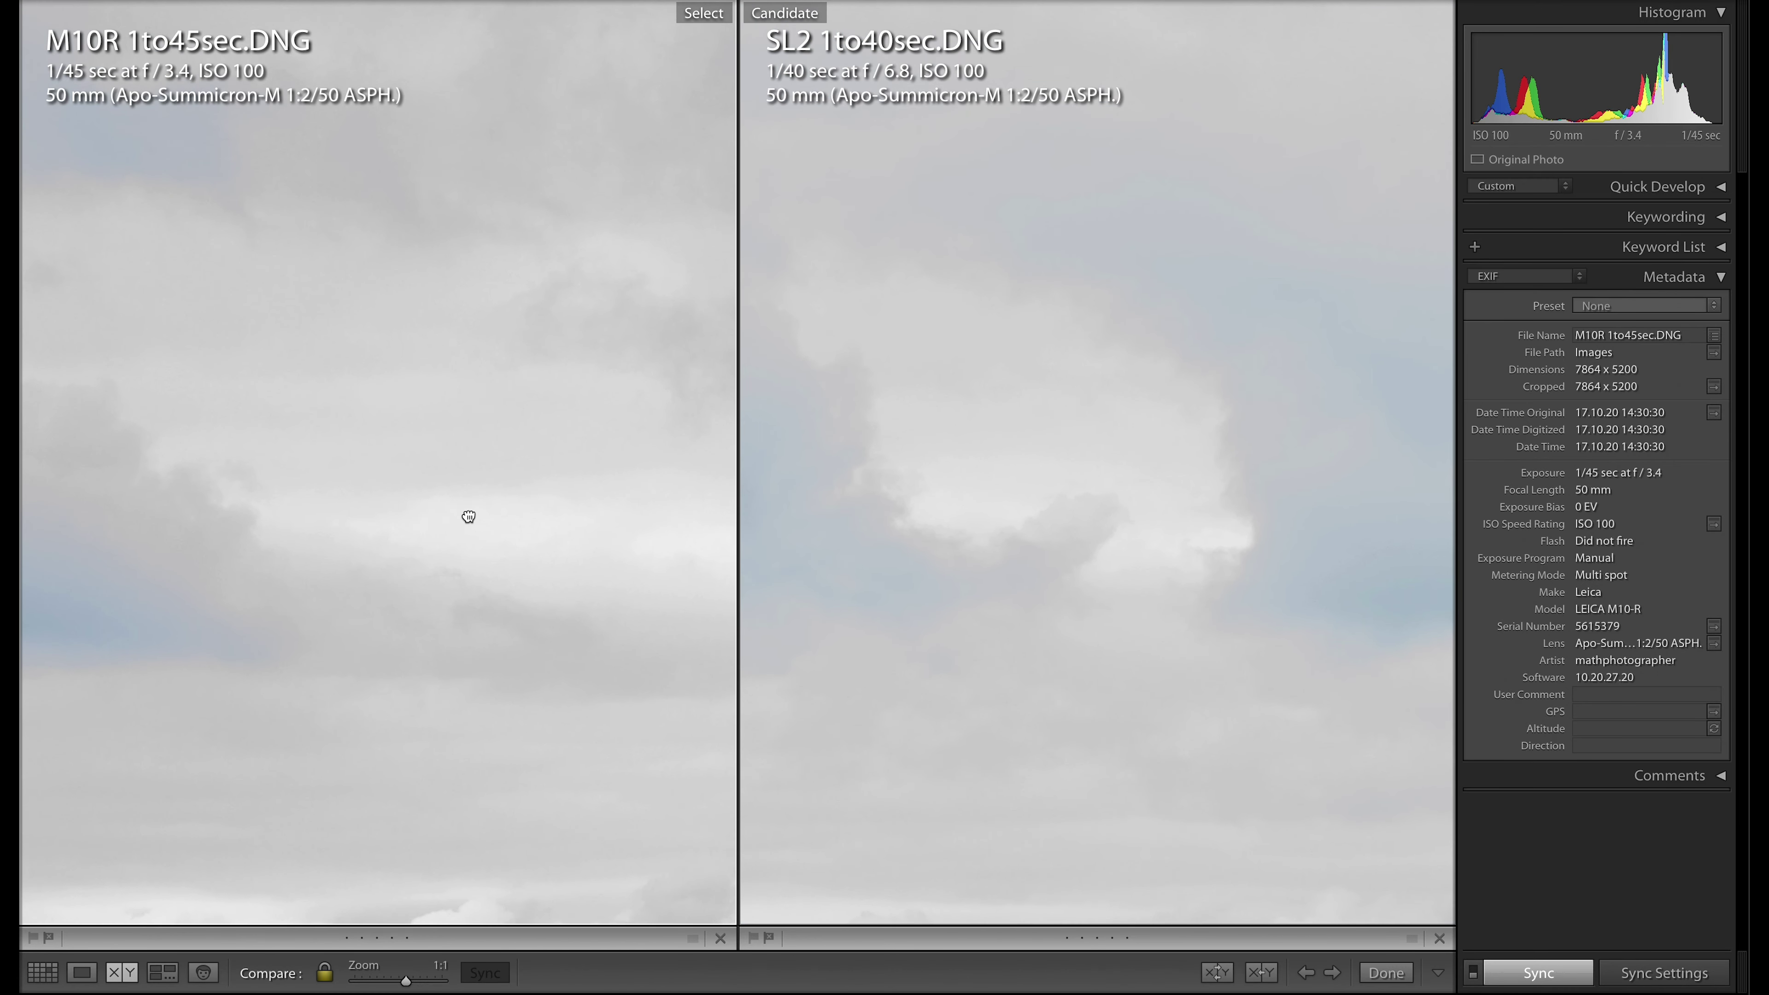
- Make the SL2 photo active, pan both skies toward the hills, then return both to Fit
click(1017, 437)
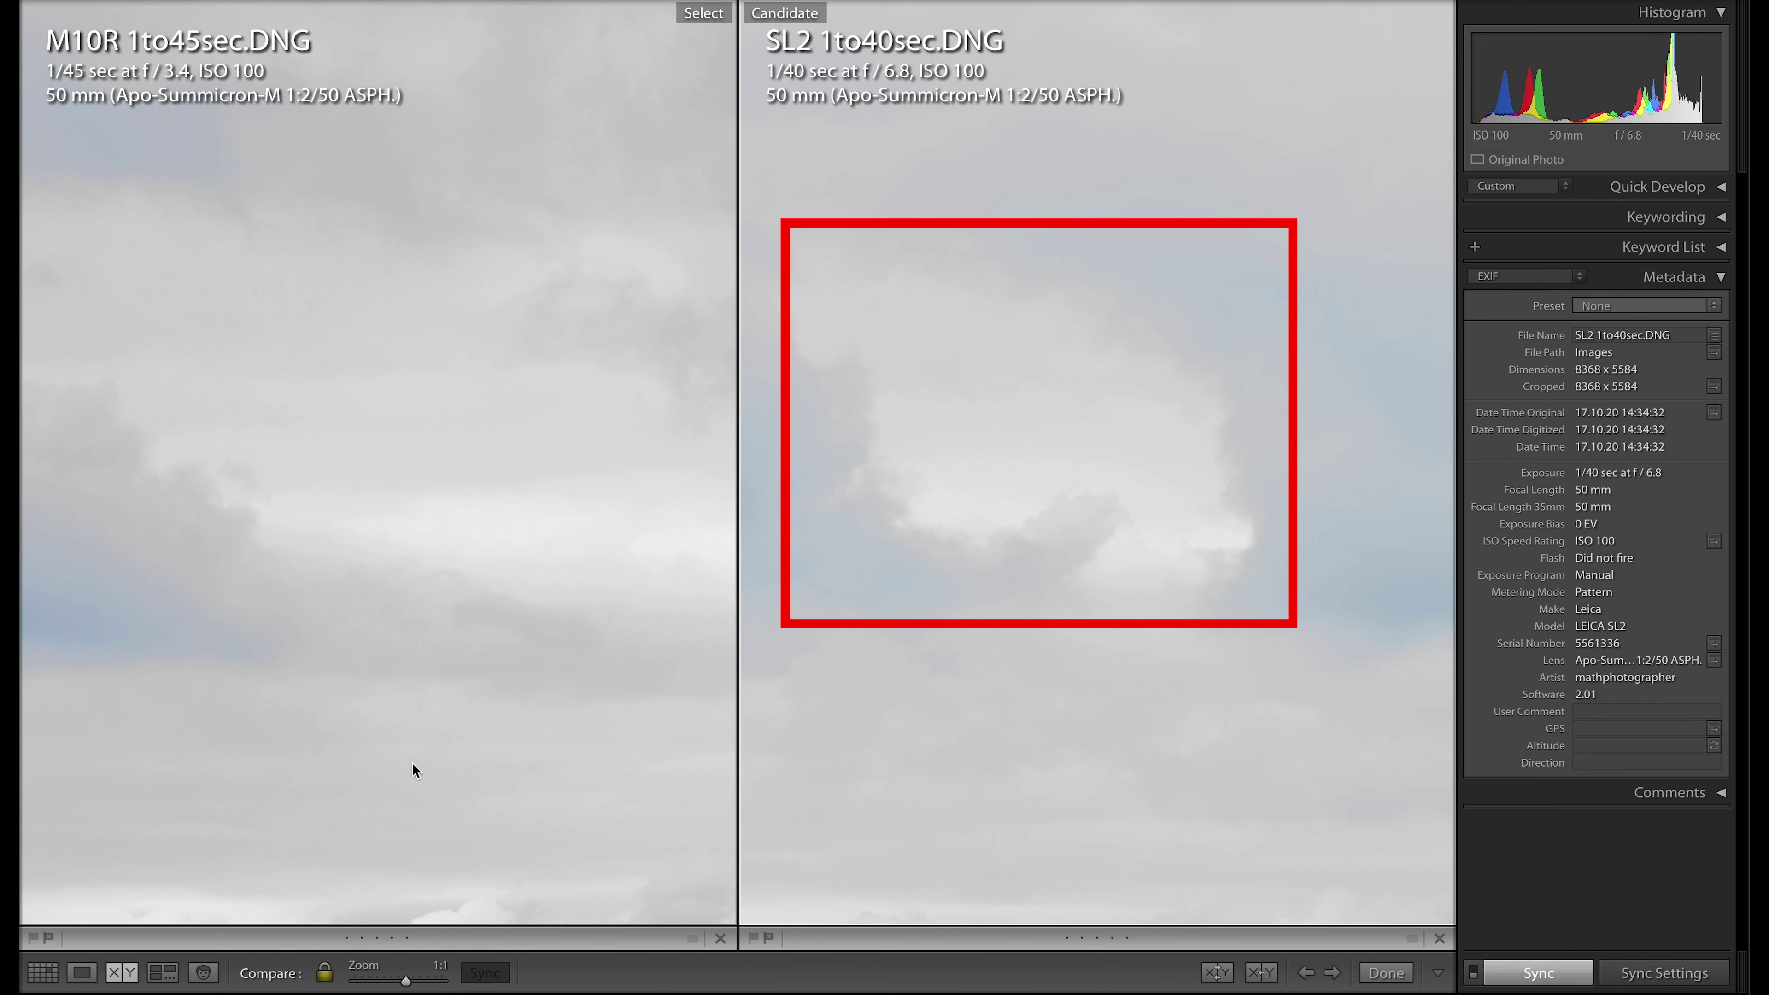
drag(397, 777, 386, 489)
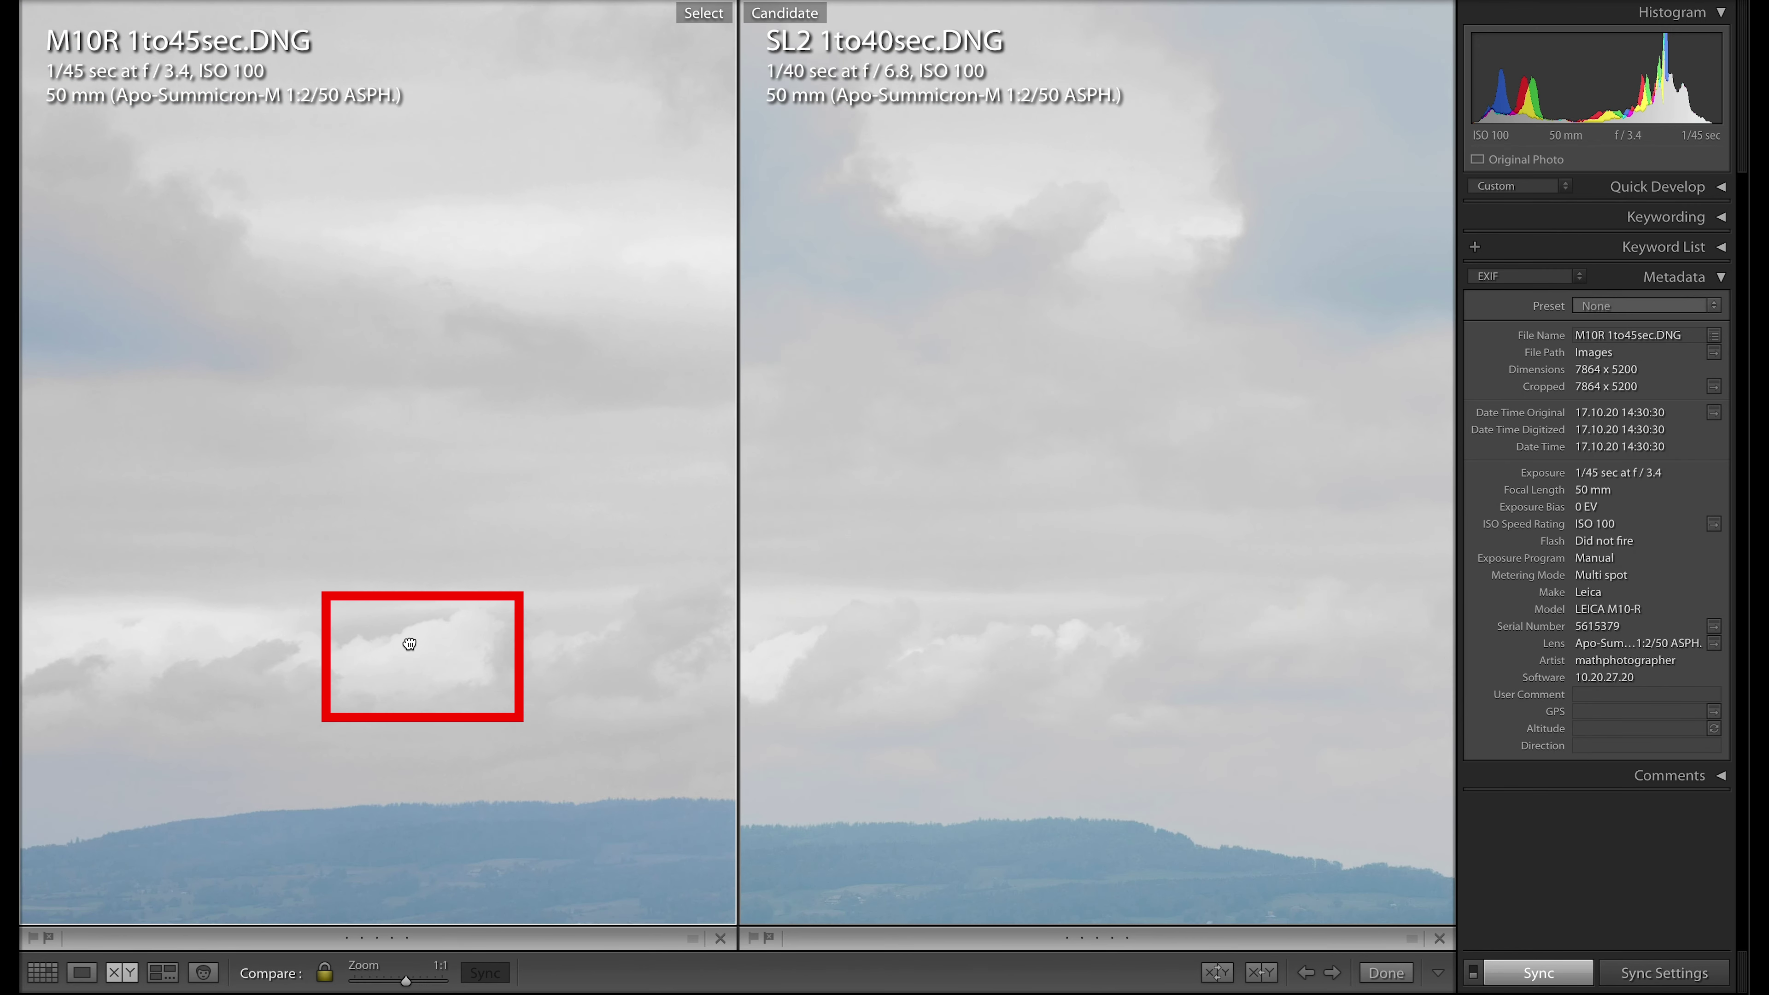
mouse_move(407, 645)
mouse_down()
mouse_move(459, 612)
mouse_move(683, 597)
mouse_up()
click(566, 526)
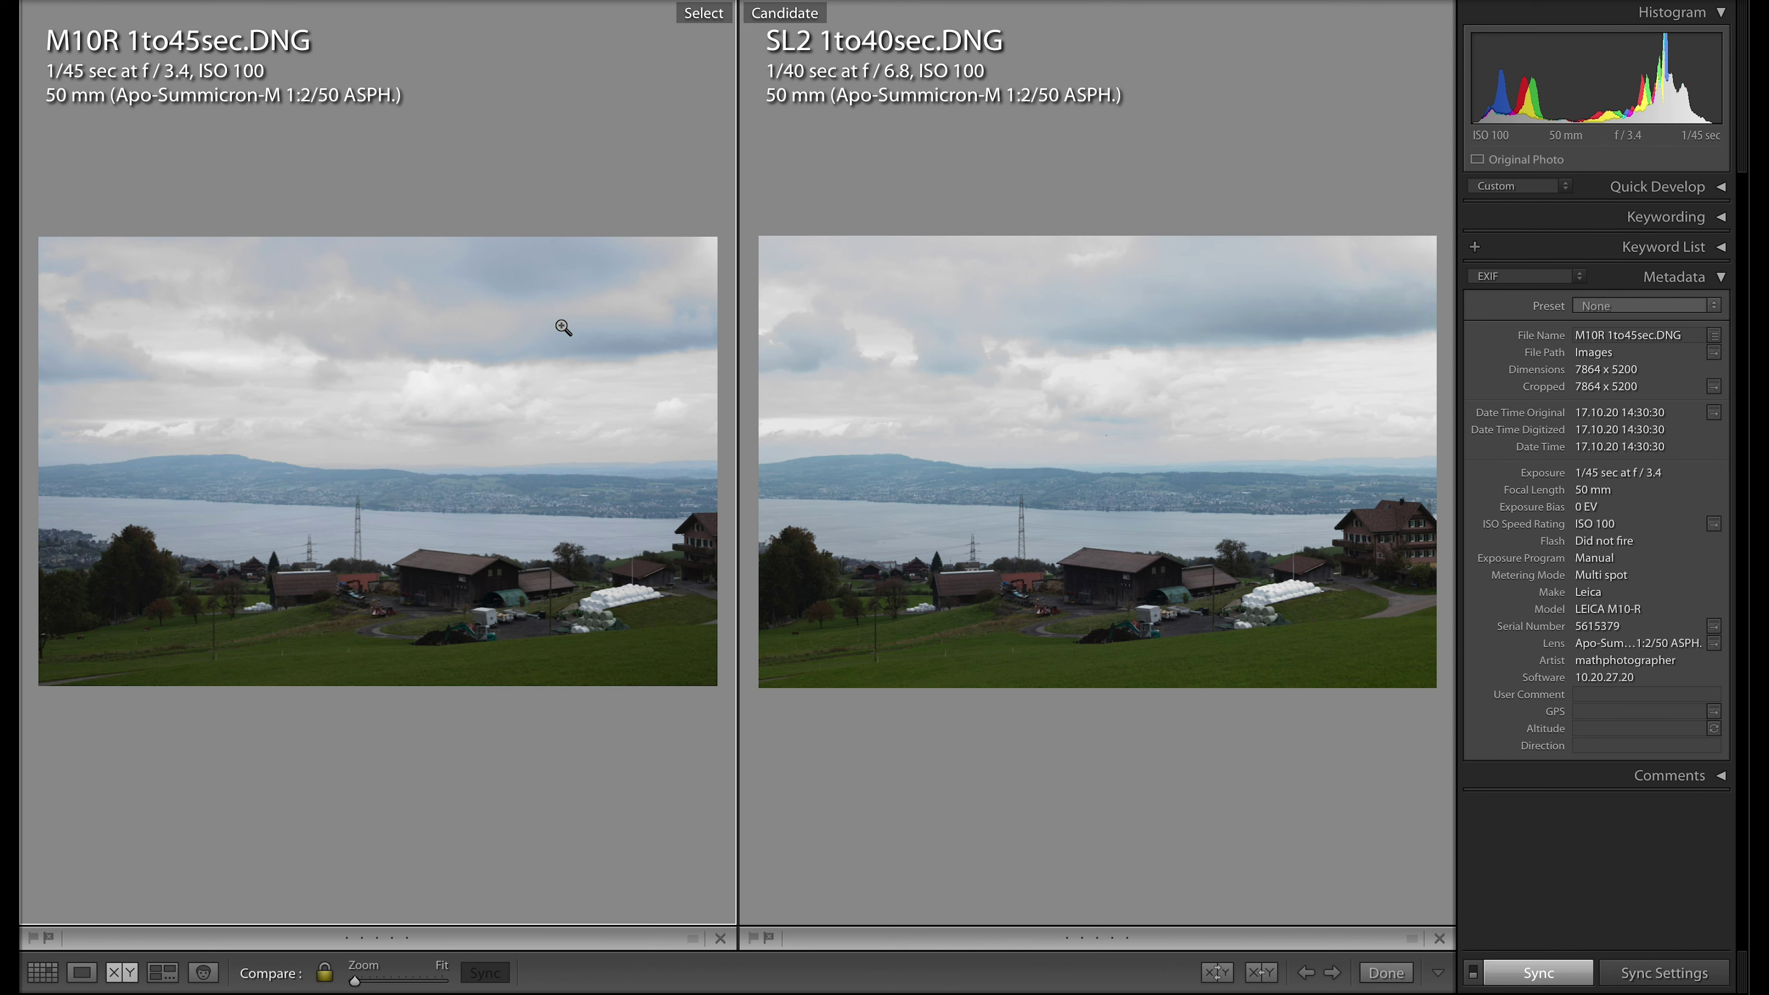
- Compare the barn and excavator at 1:1, return to Fit, and make SL2 1to40sec active
click(483, 615)
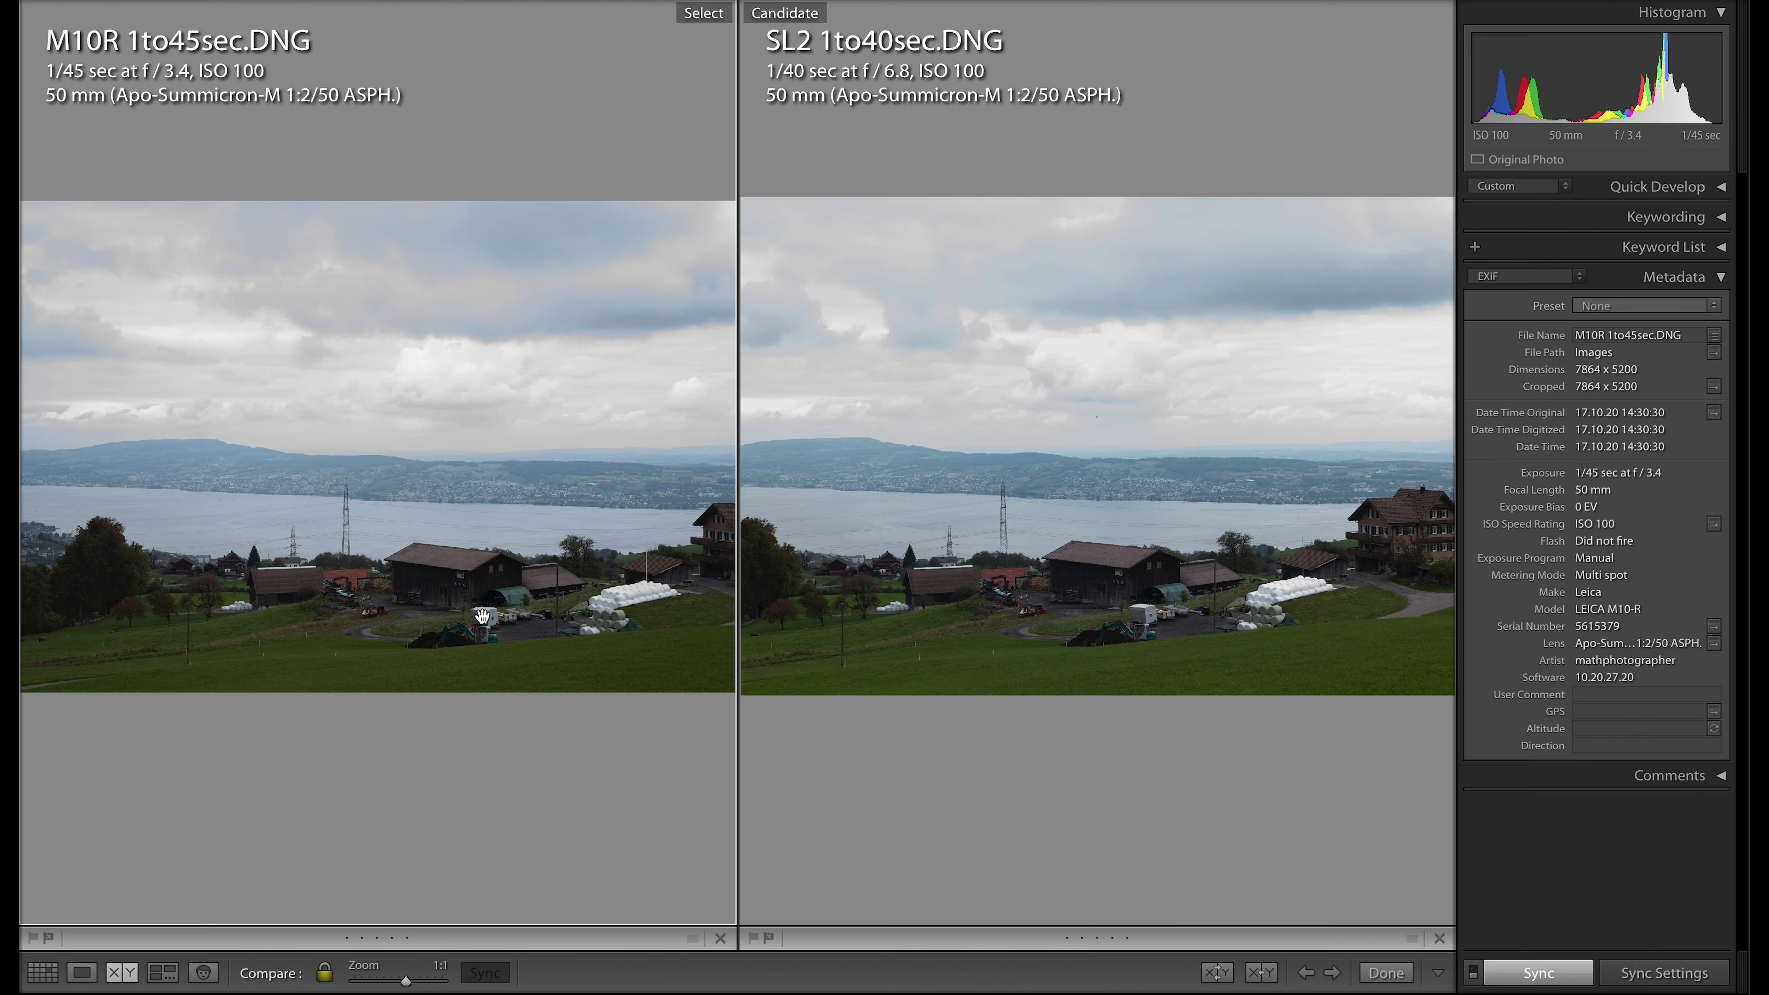
drag(483, 617, 427, 623)
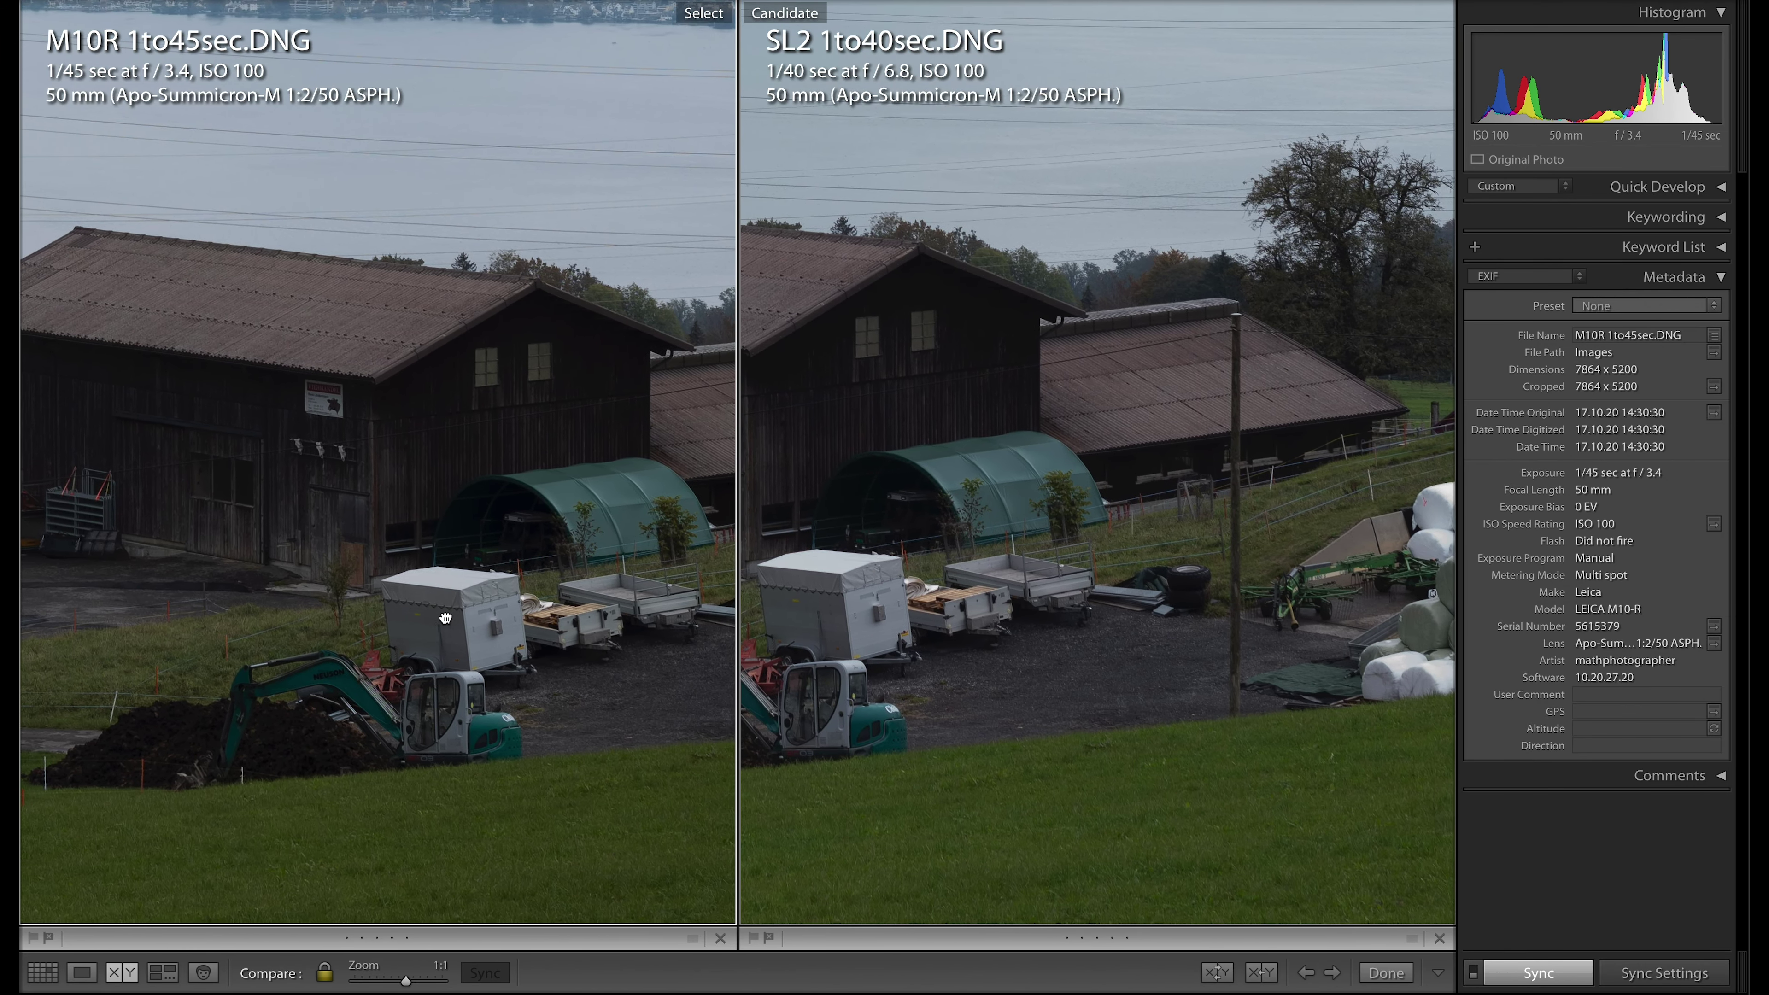
drag(448, 616, 546, 570)
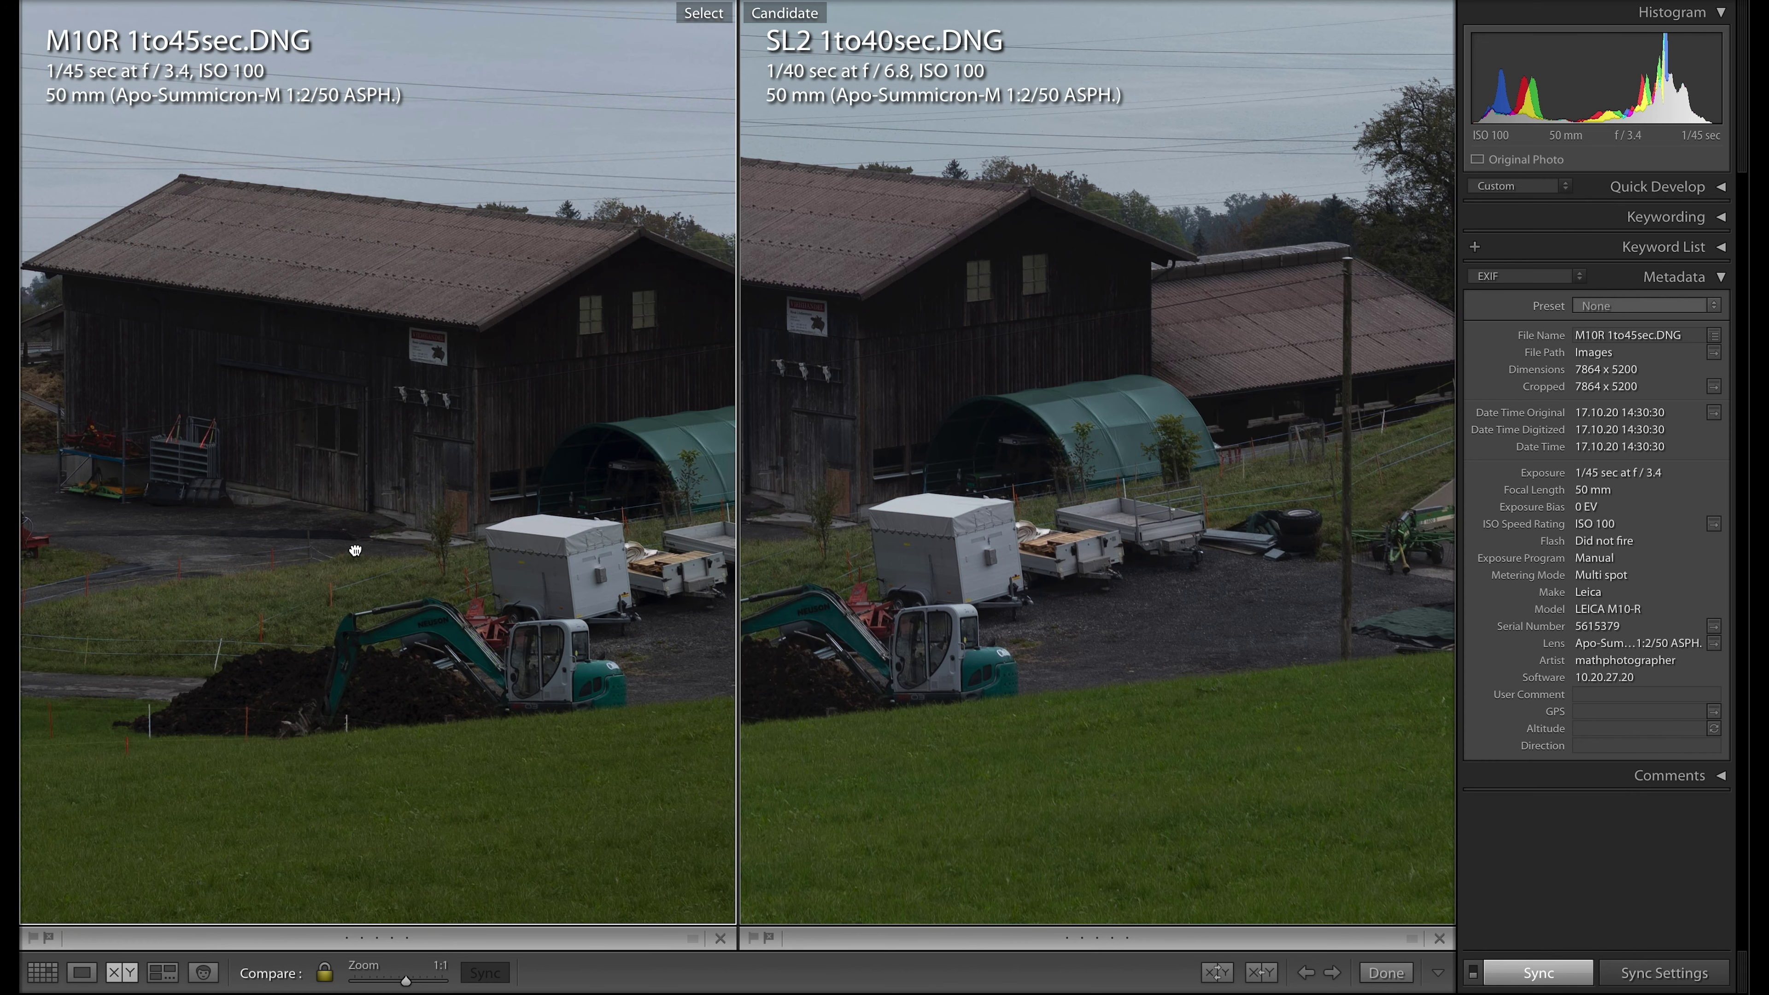
mouse_move(355, 551)
mouse_down()
mouse_move(383, 547)
mouse_move(326, 497)
mouse_move(326, 537)
mouse_up()
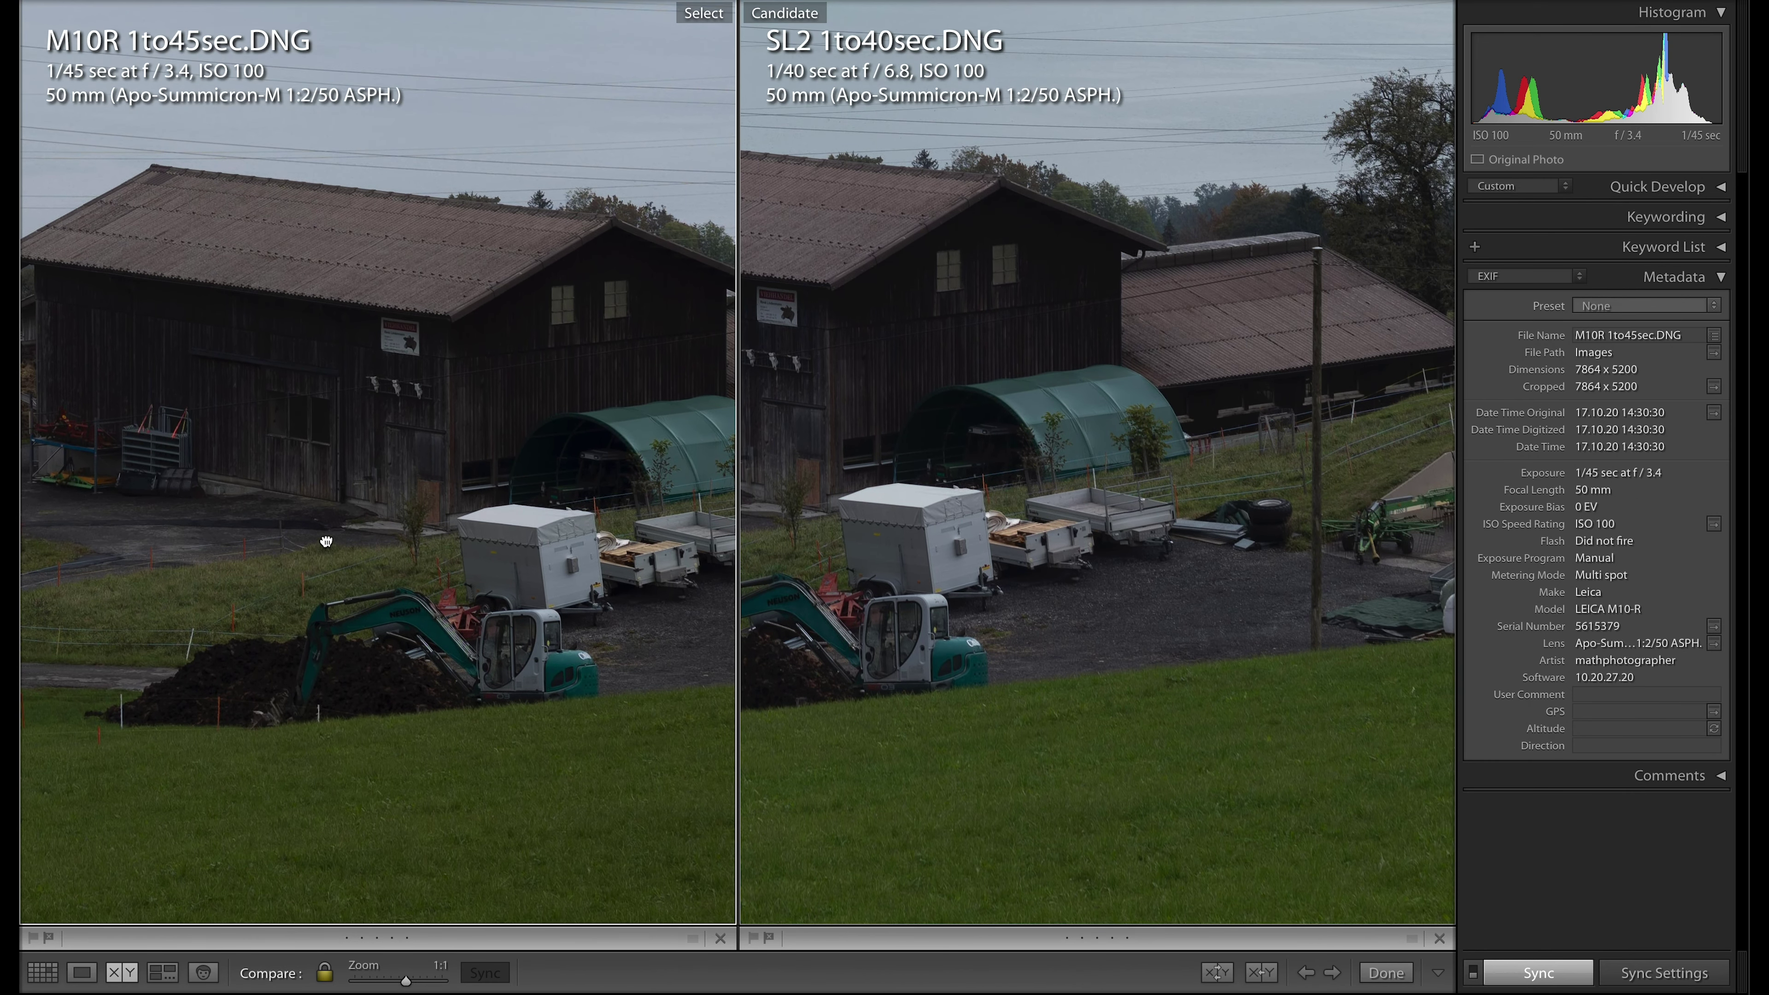
click(365, 426)
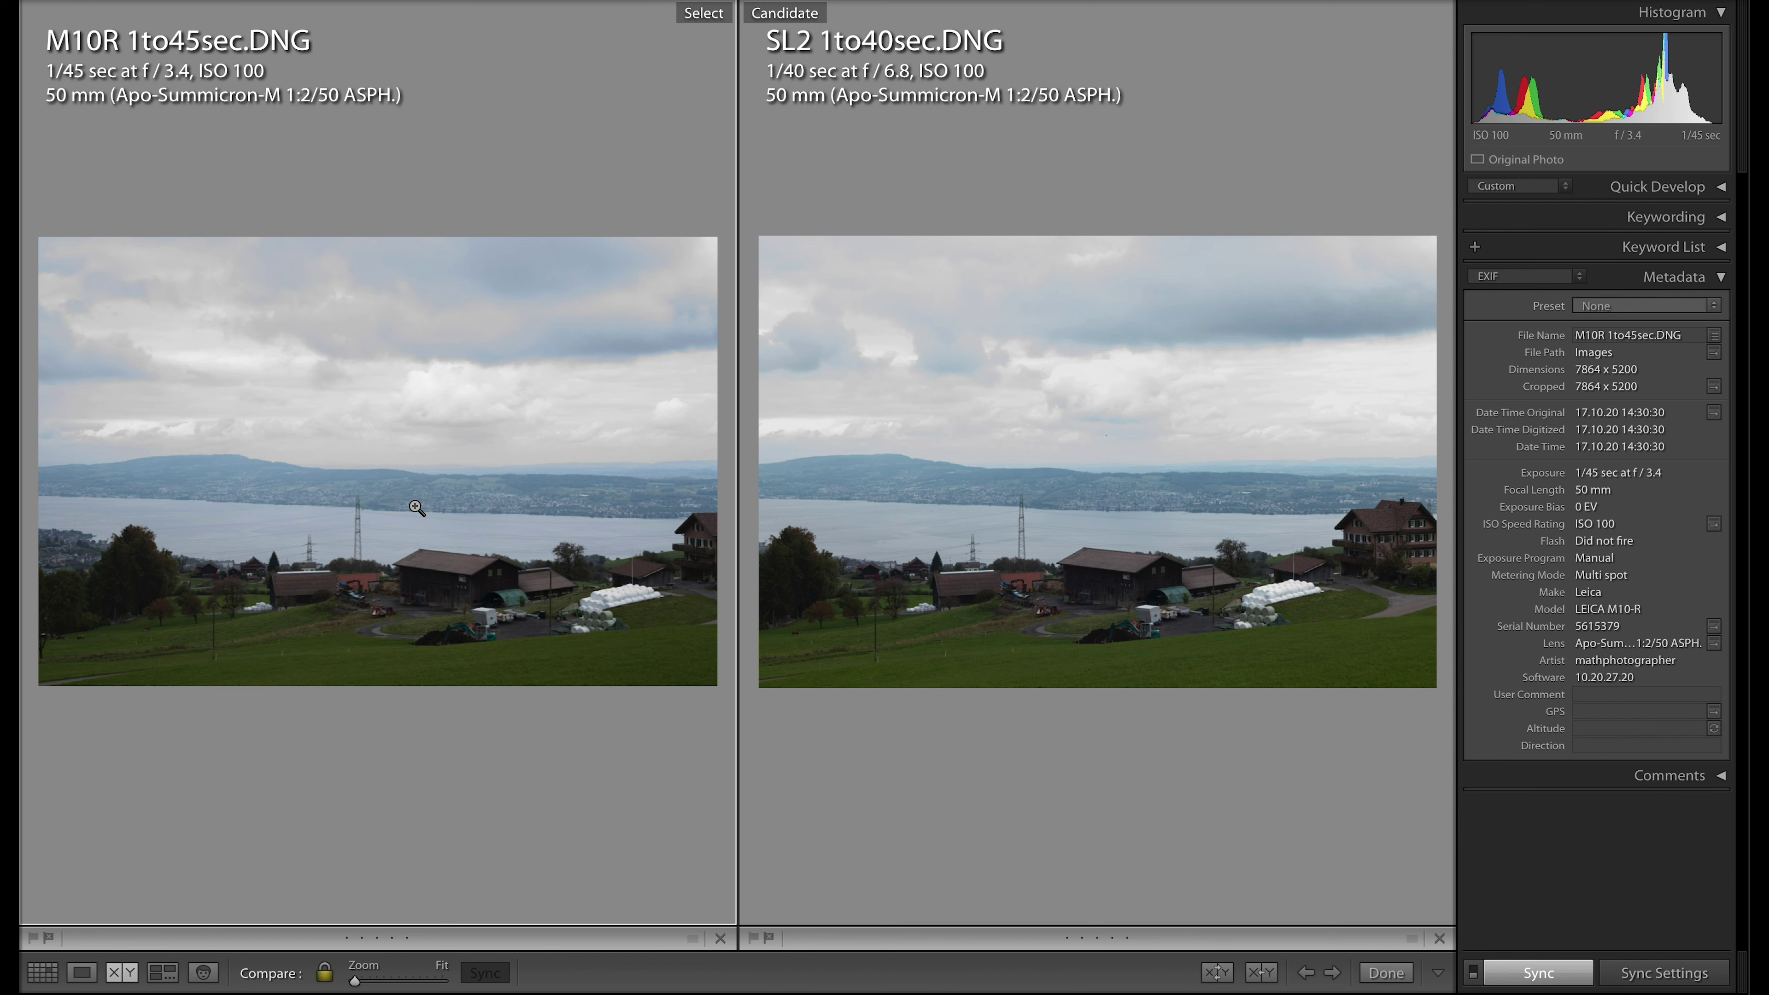
click(953, 784)
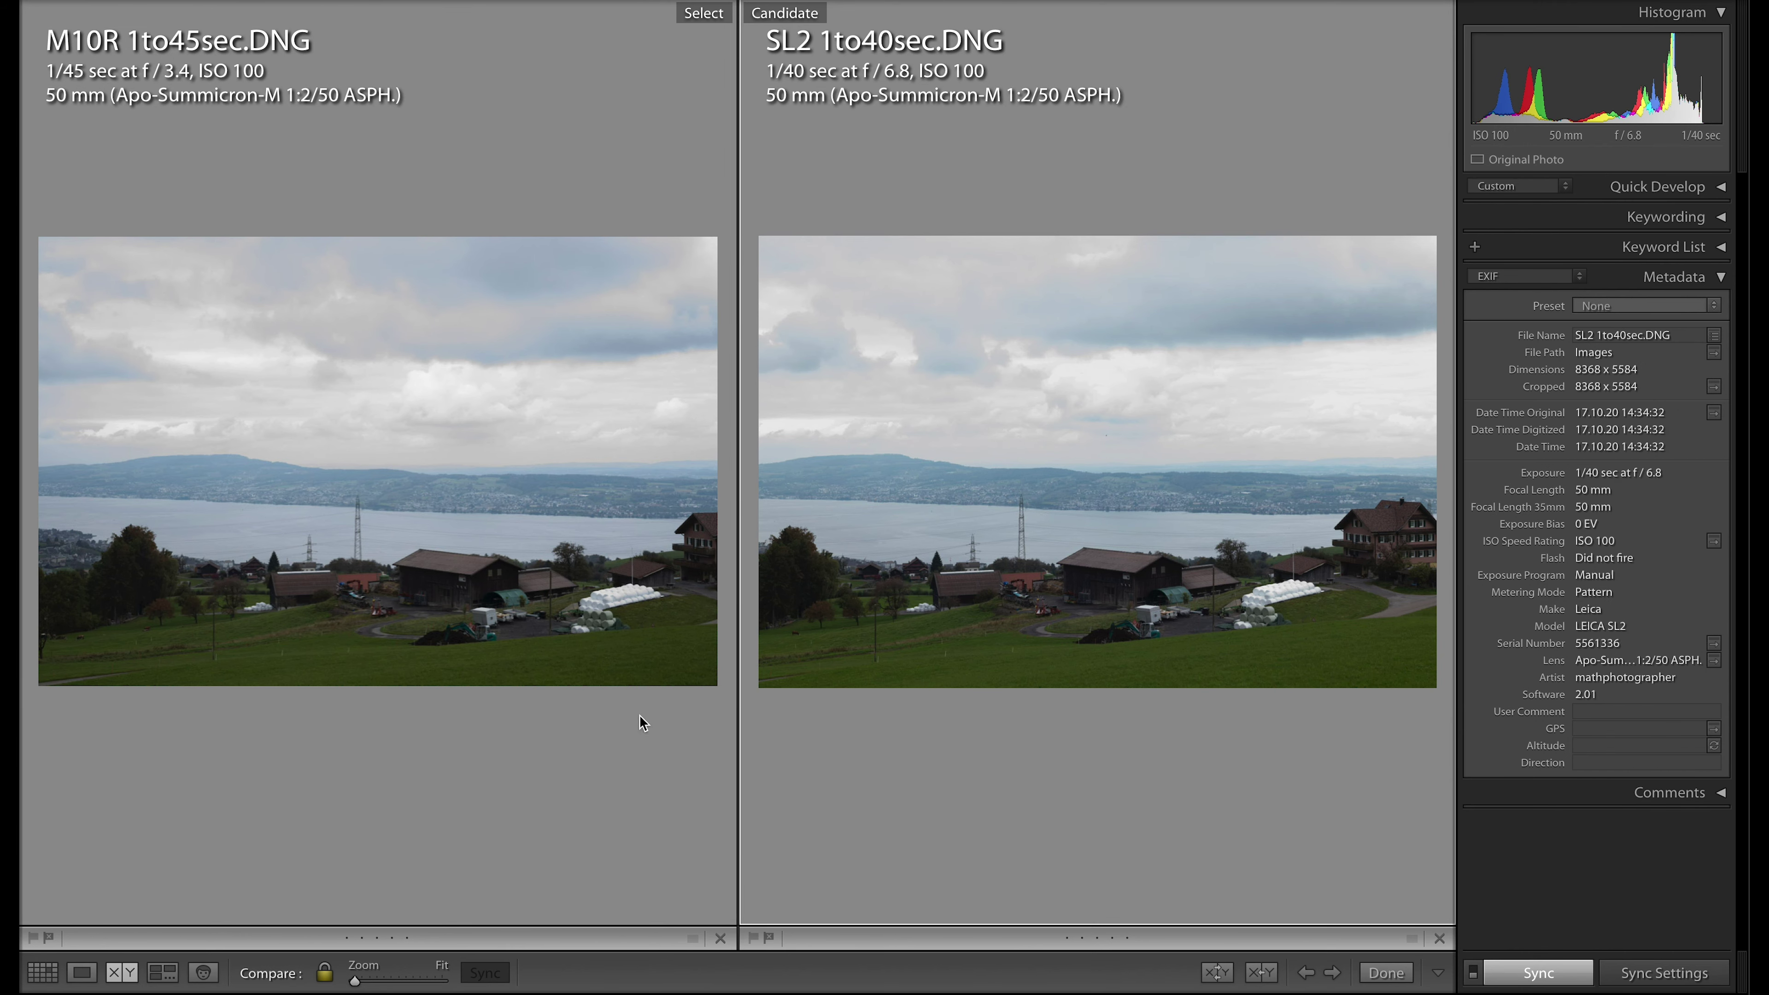
- Select M10R 1to15sec.DNG and SL2 1to20sec.DNG in the grid and compare them side by side
click(42, 973)
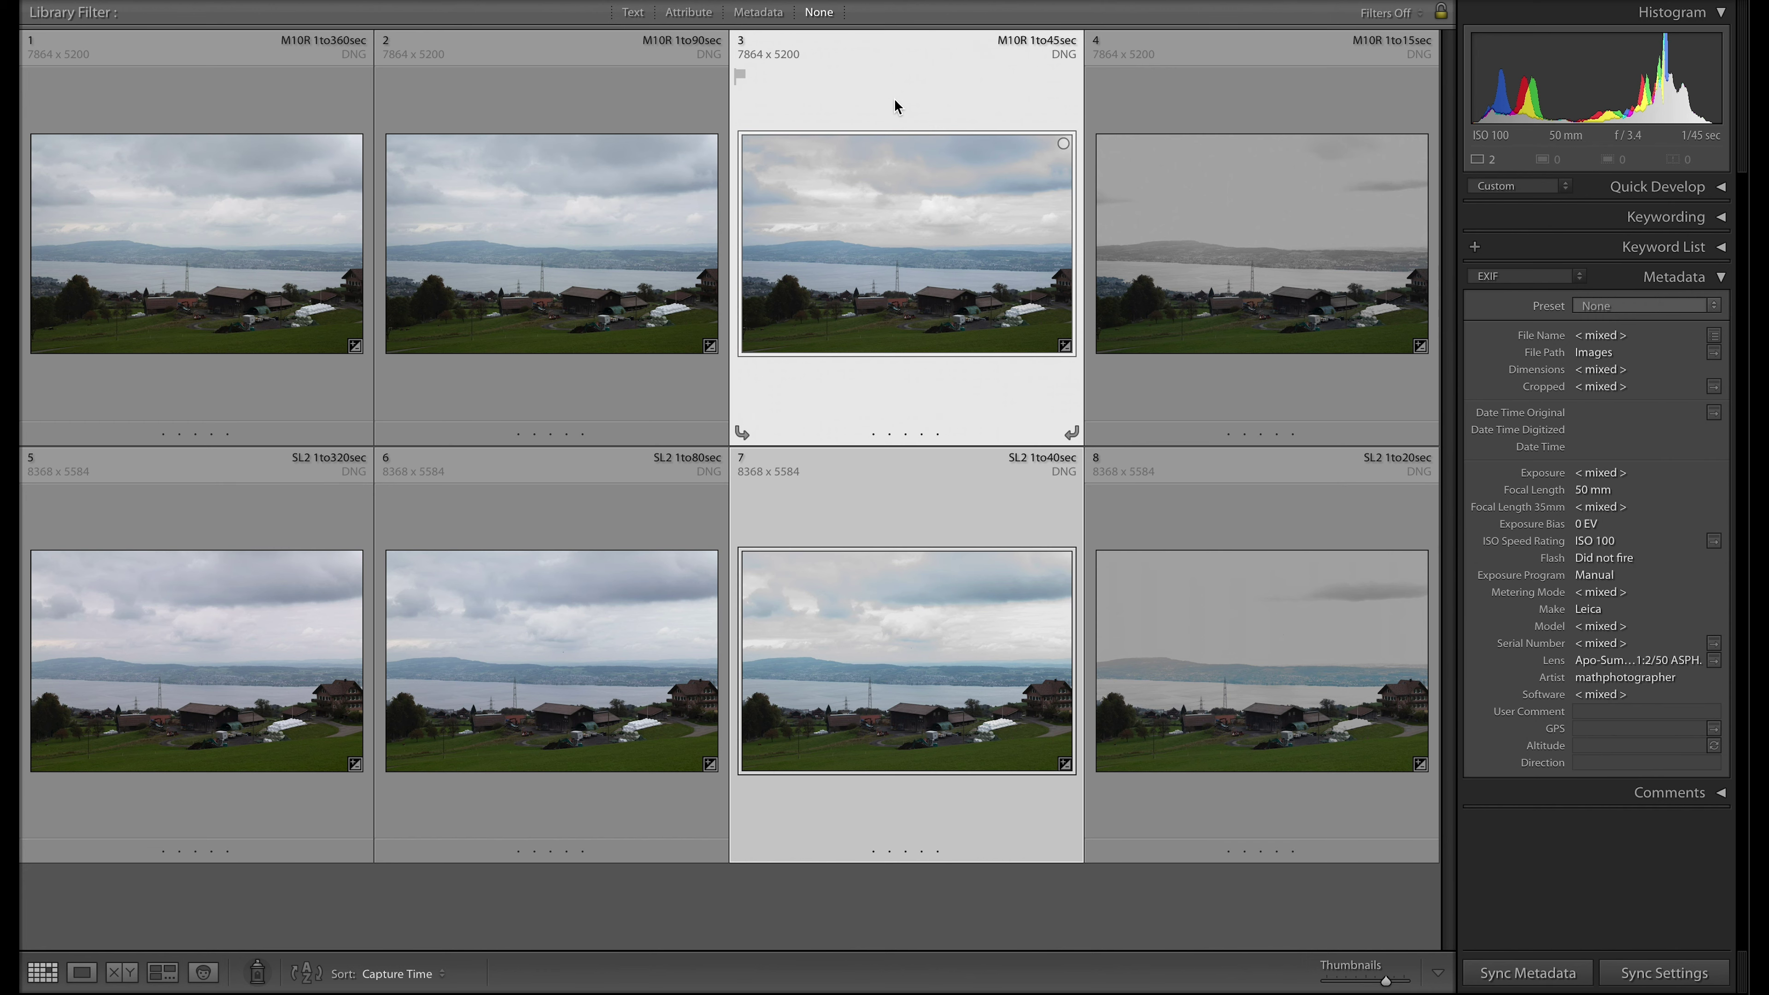
click(1219, 192)
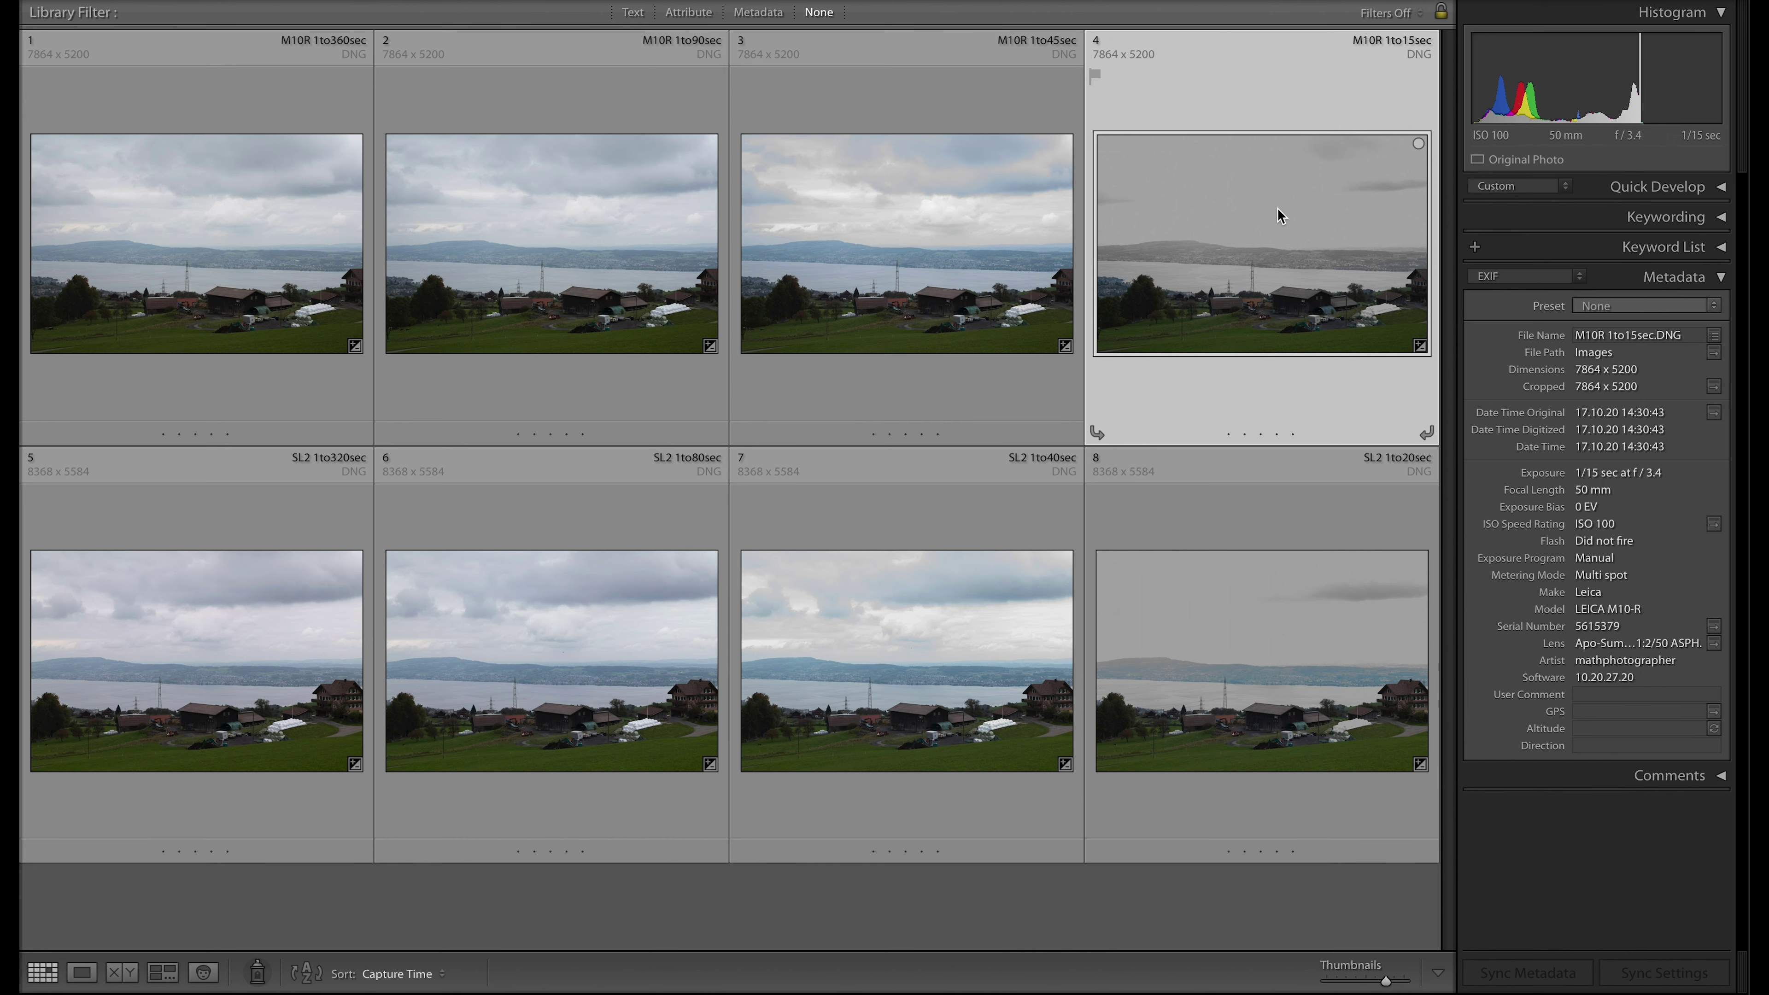
super+click(1264, 665)
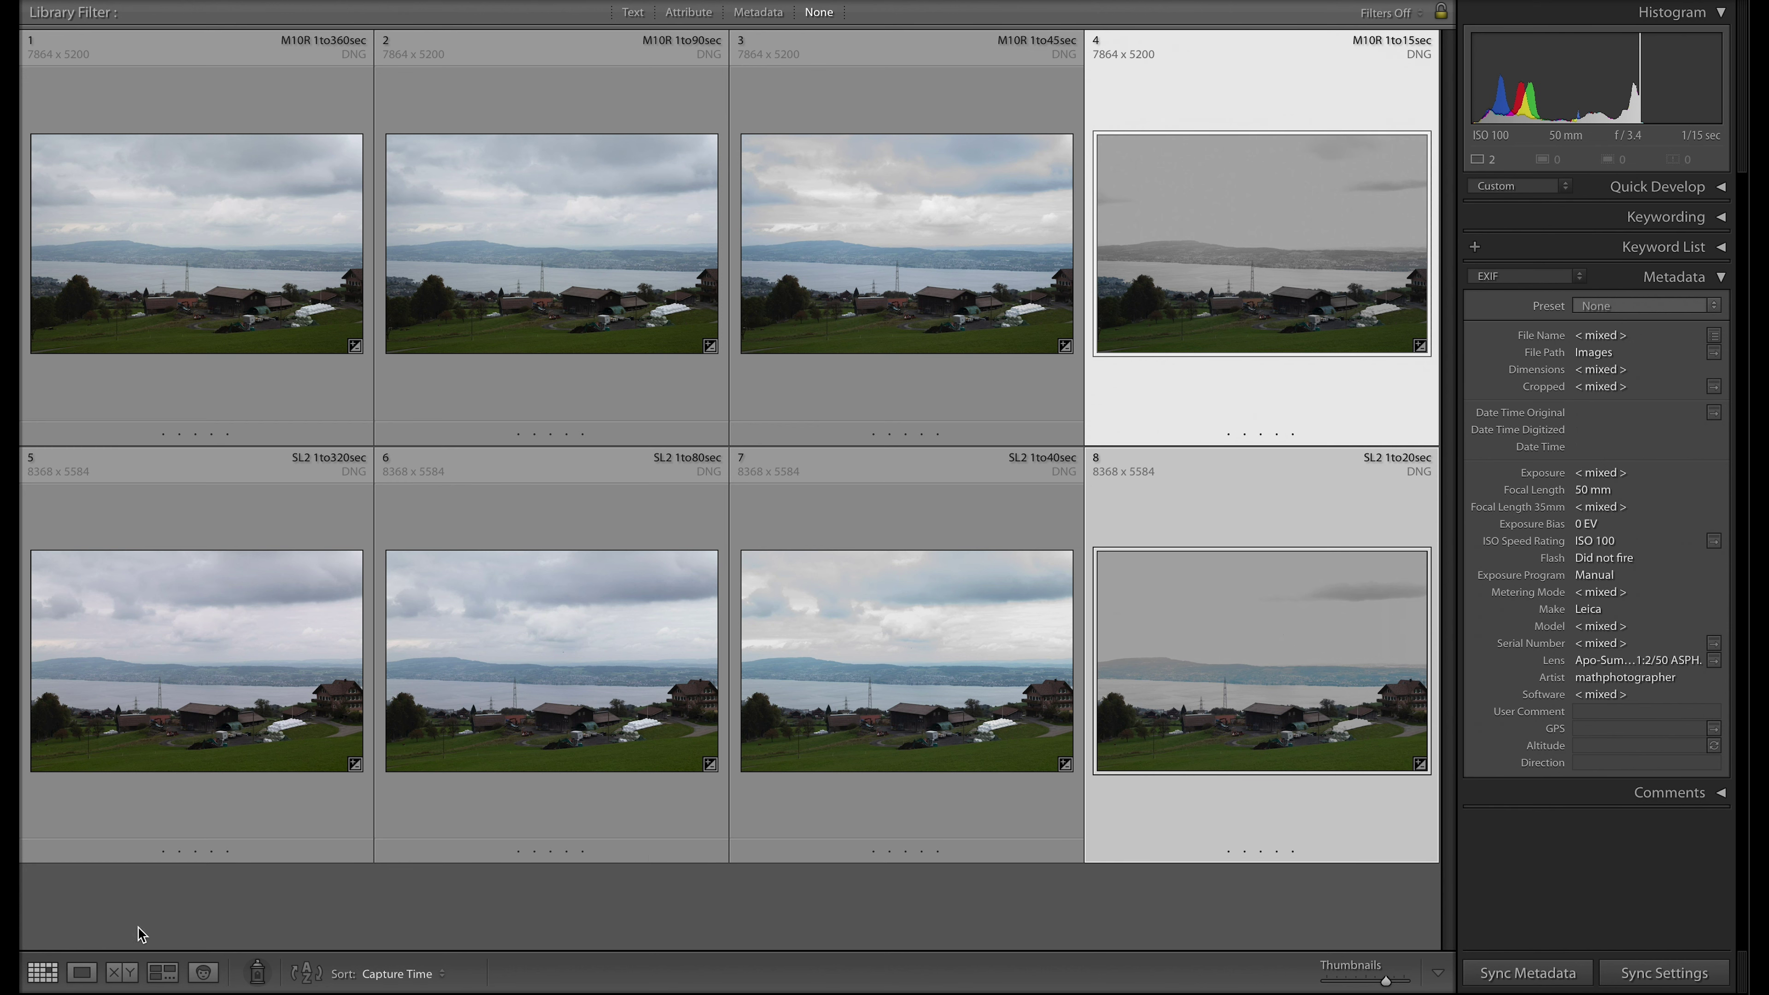
click(120, 973)
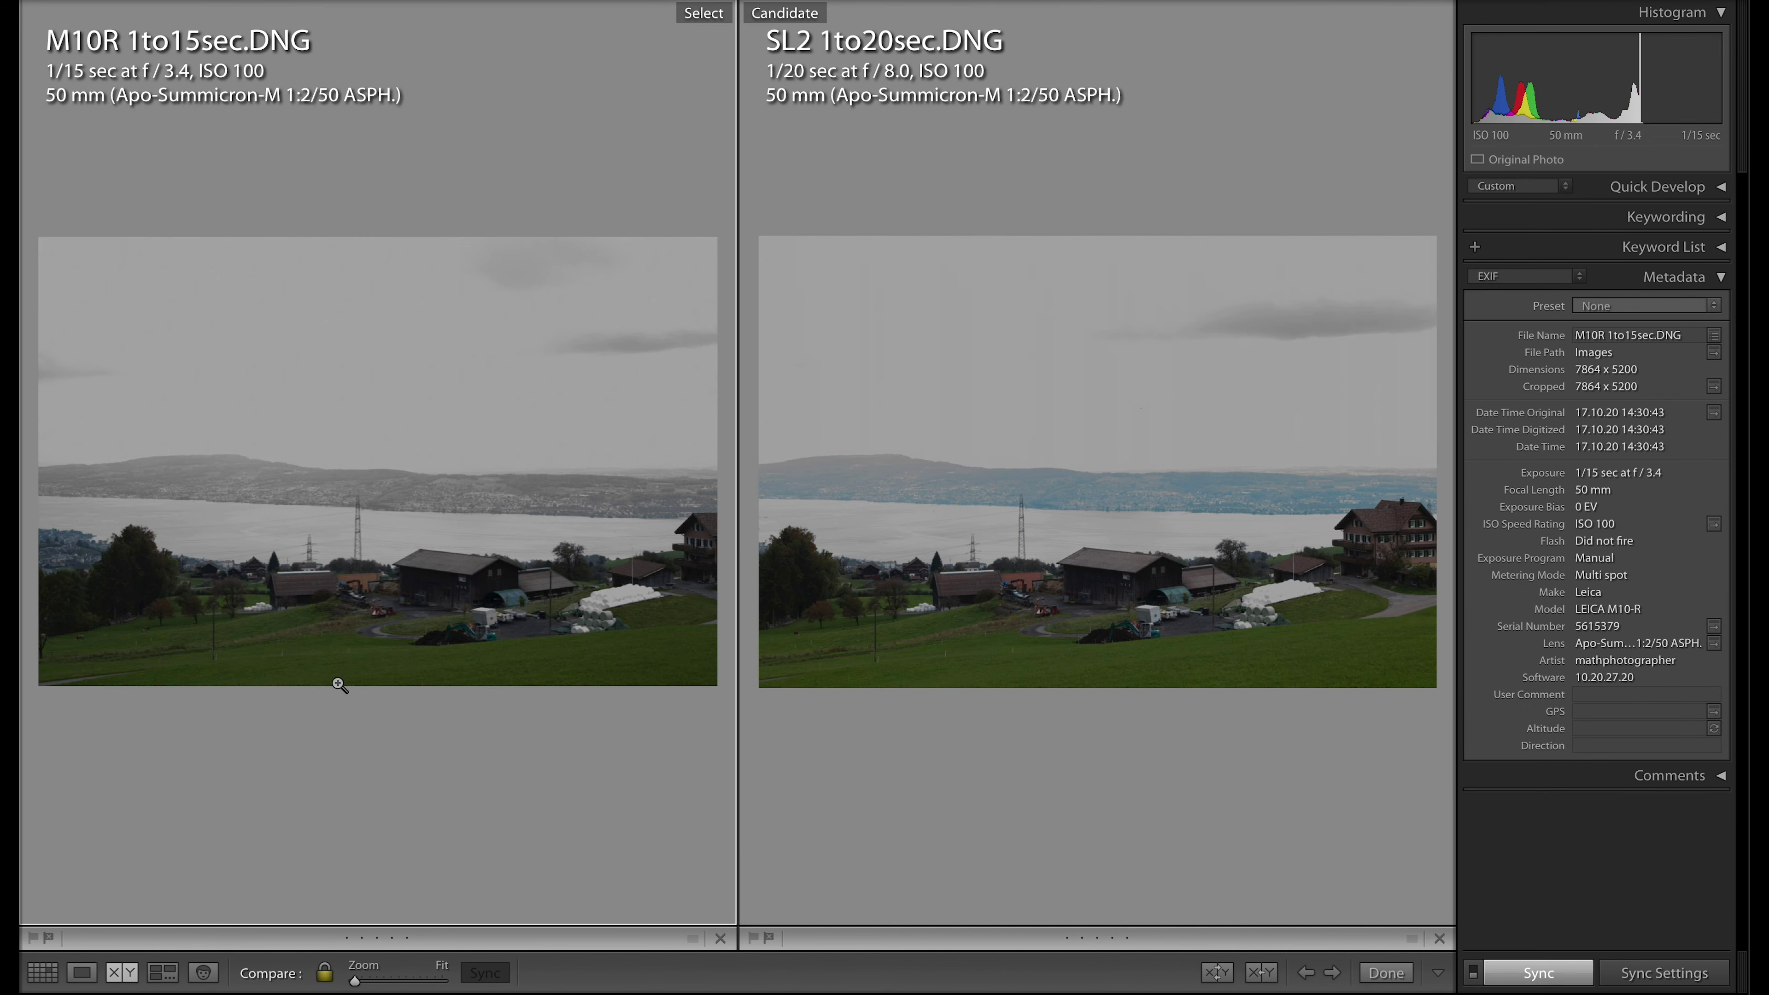
- Inspect the barn and trailer at 1:1 in both photos, then zoom out to the whole scene
click(476, 617)
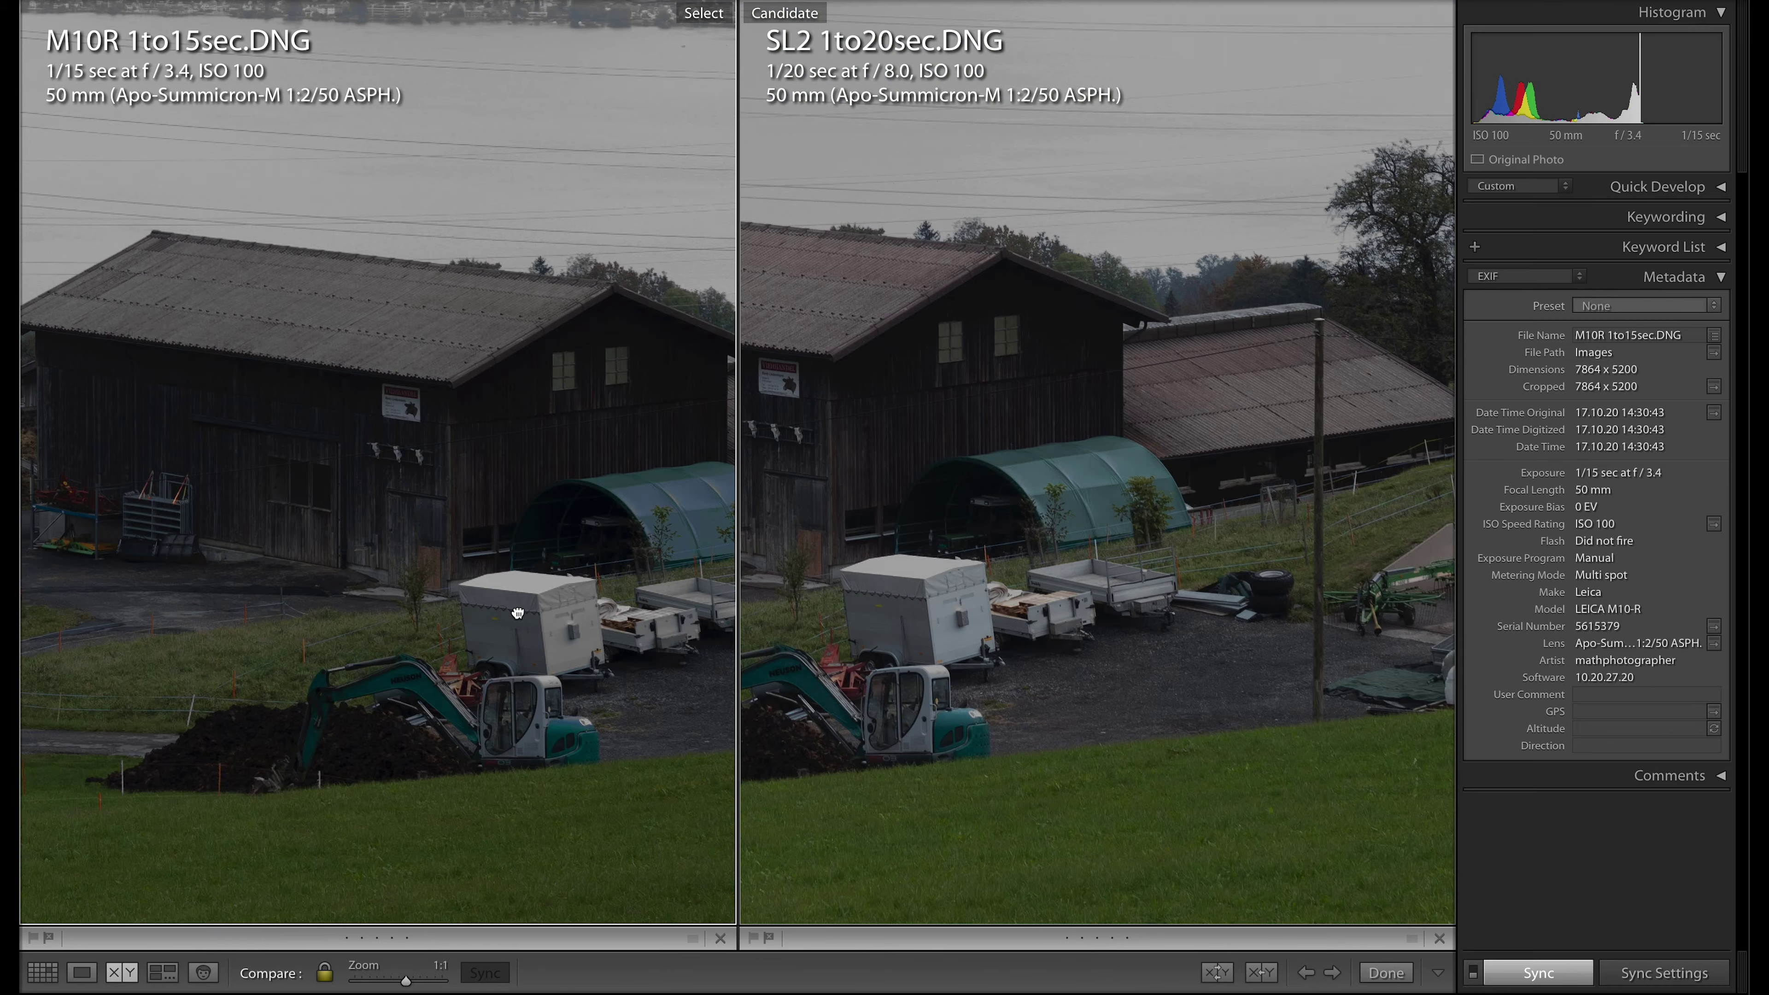
mouse_move(518, 614)
mouse_down()
mouse_move(576, 613)
mouse_move(497, 635)
mouse_up()
click(497, 634)
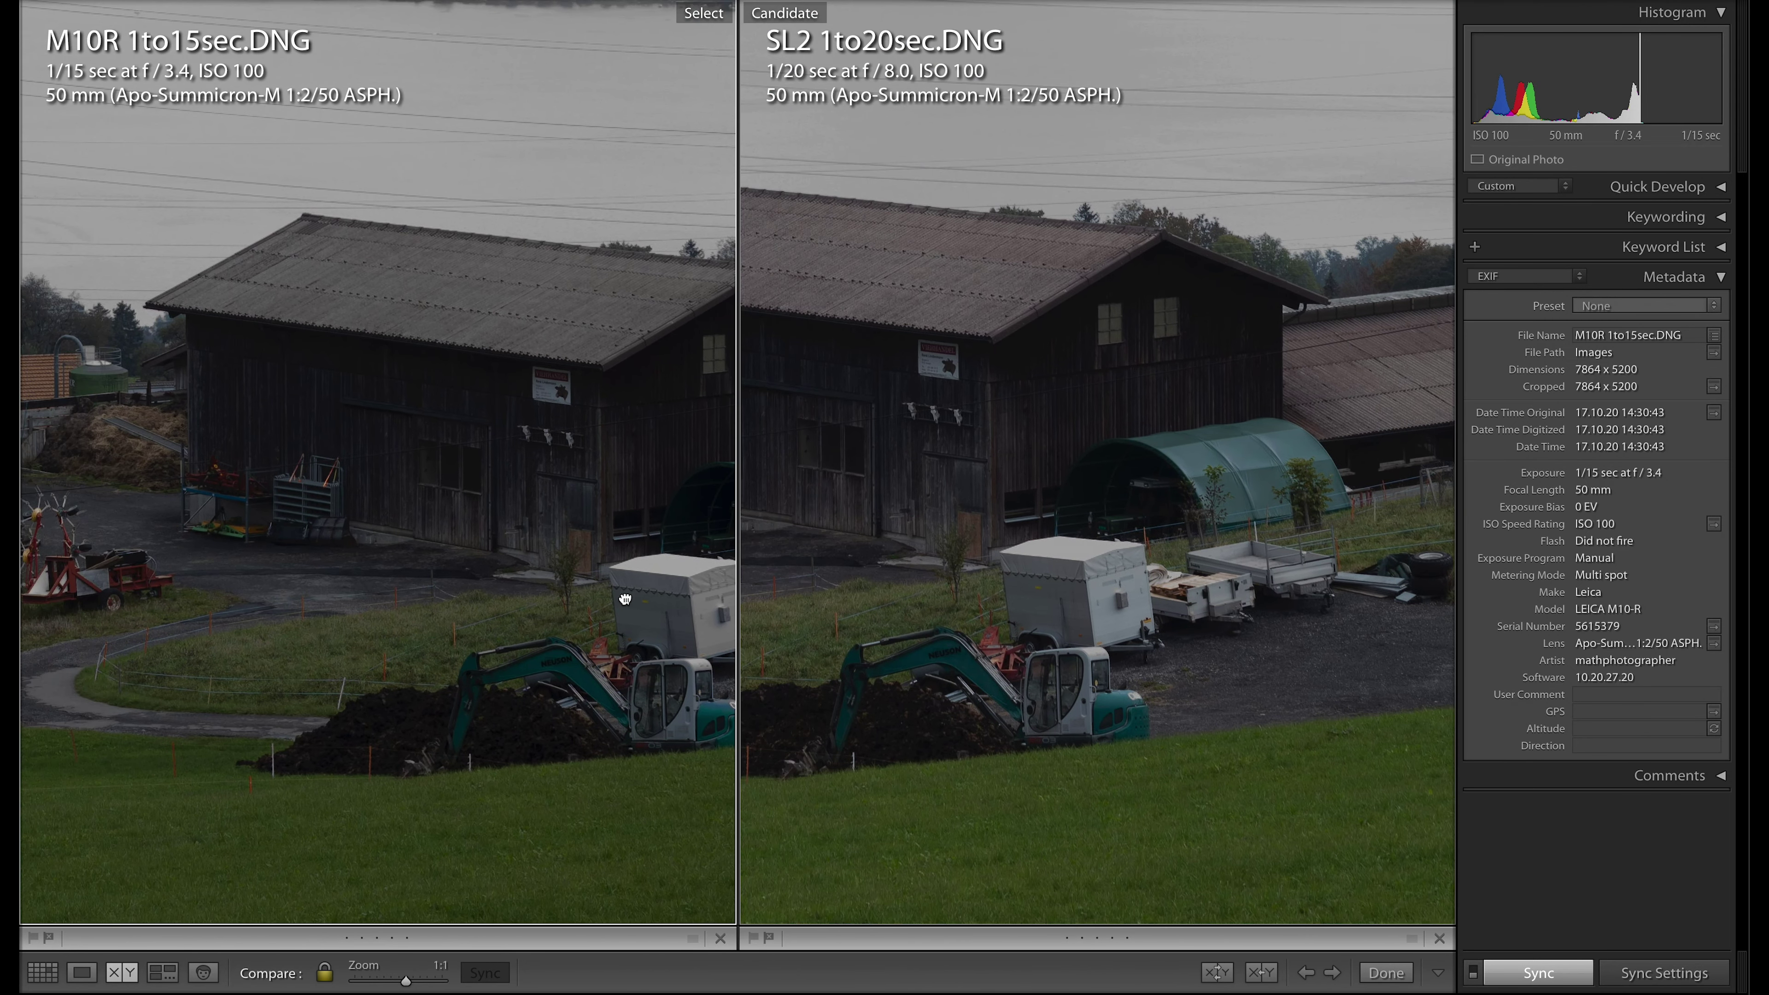
click(545, 599)
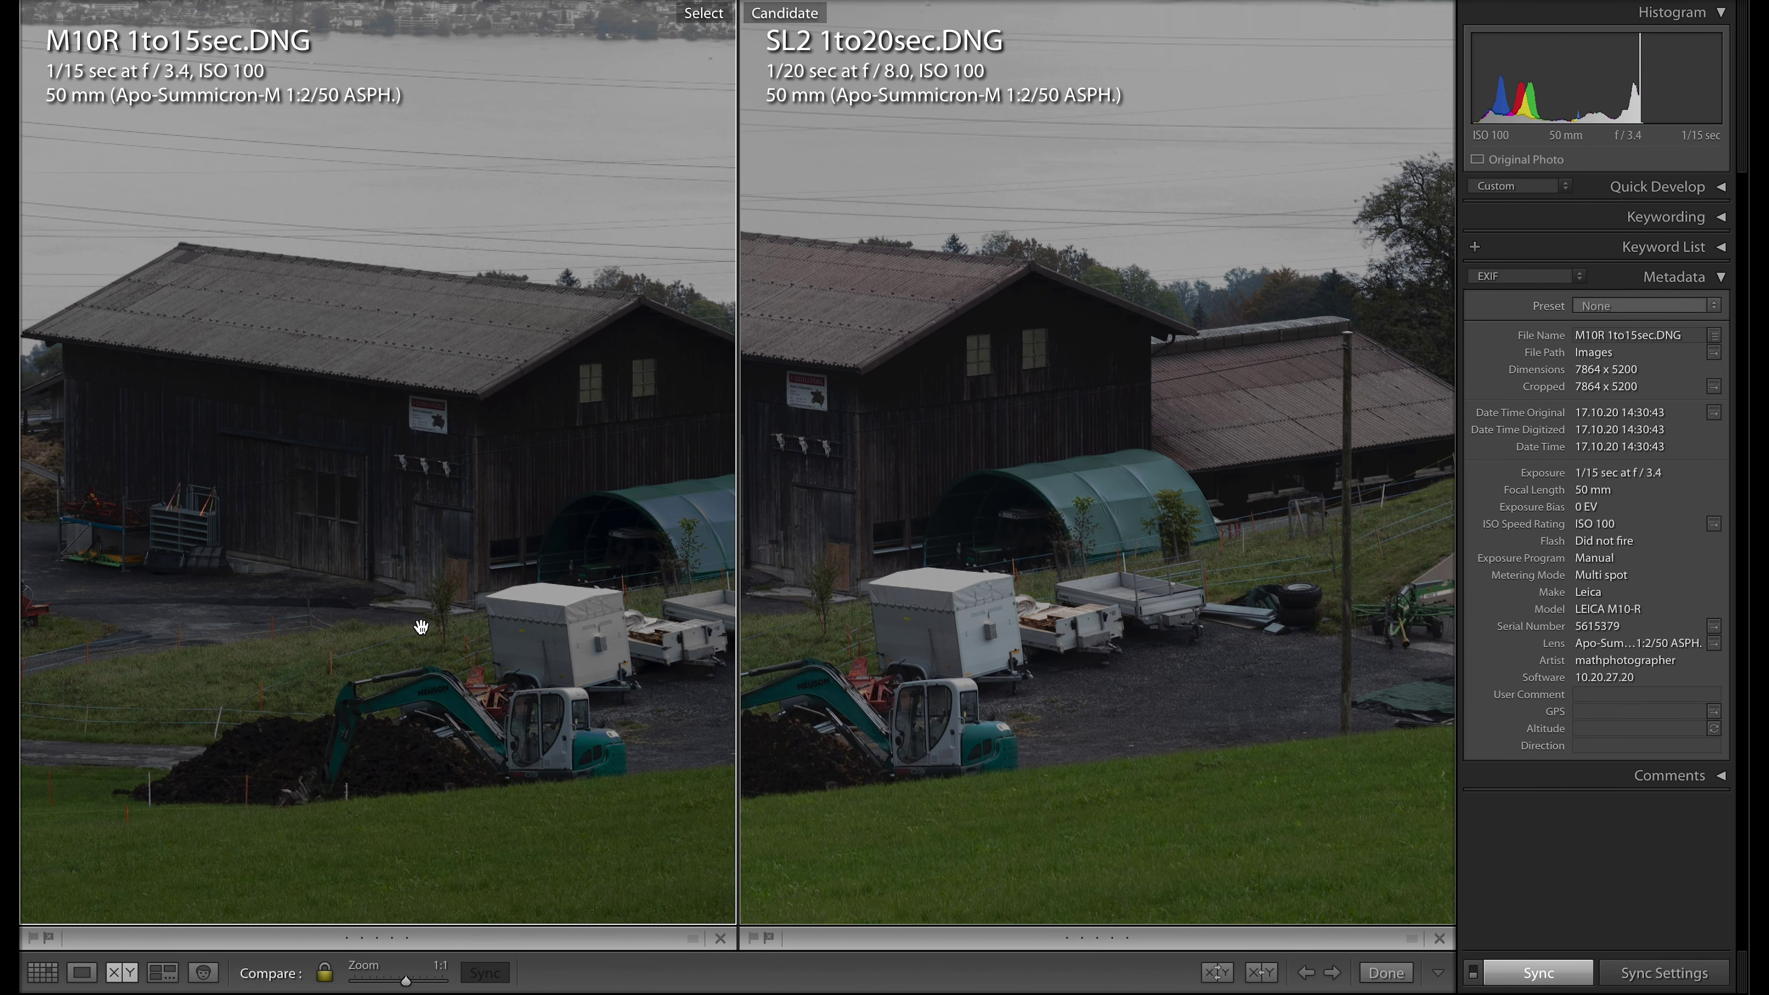
drag(426, 517, 284, 517)
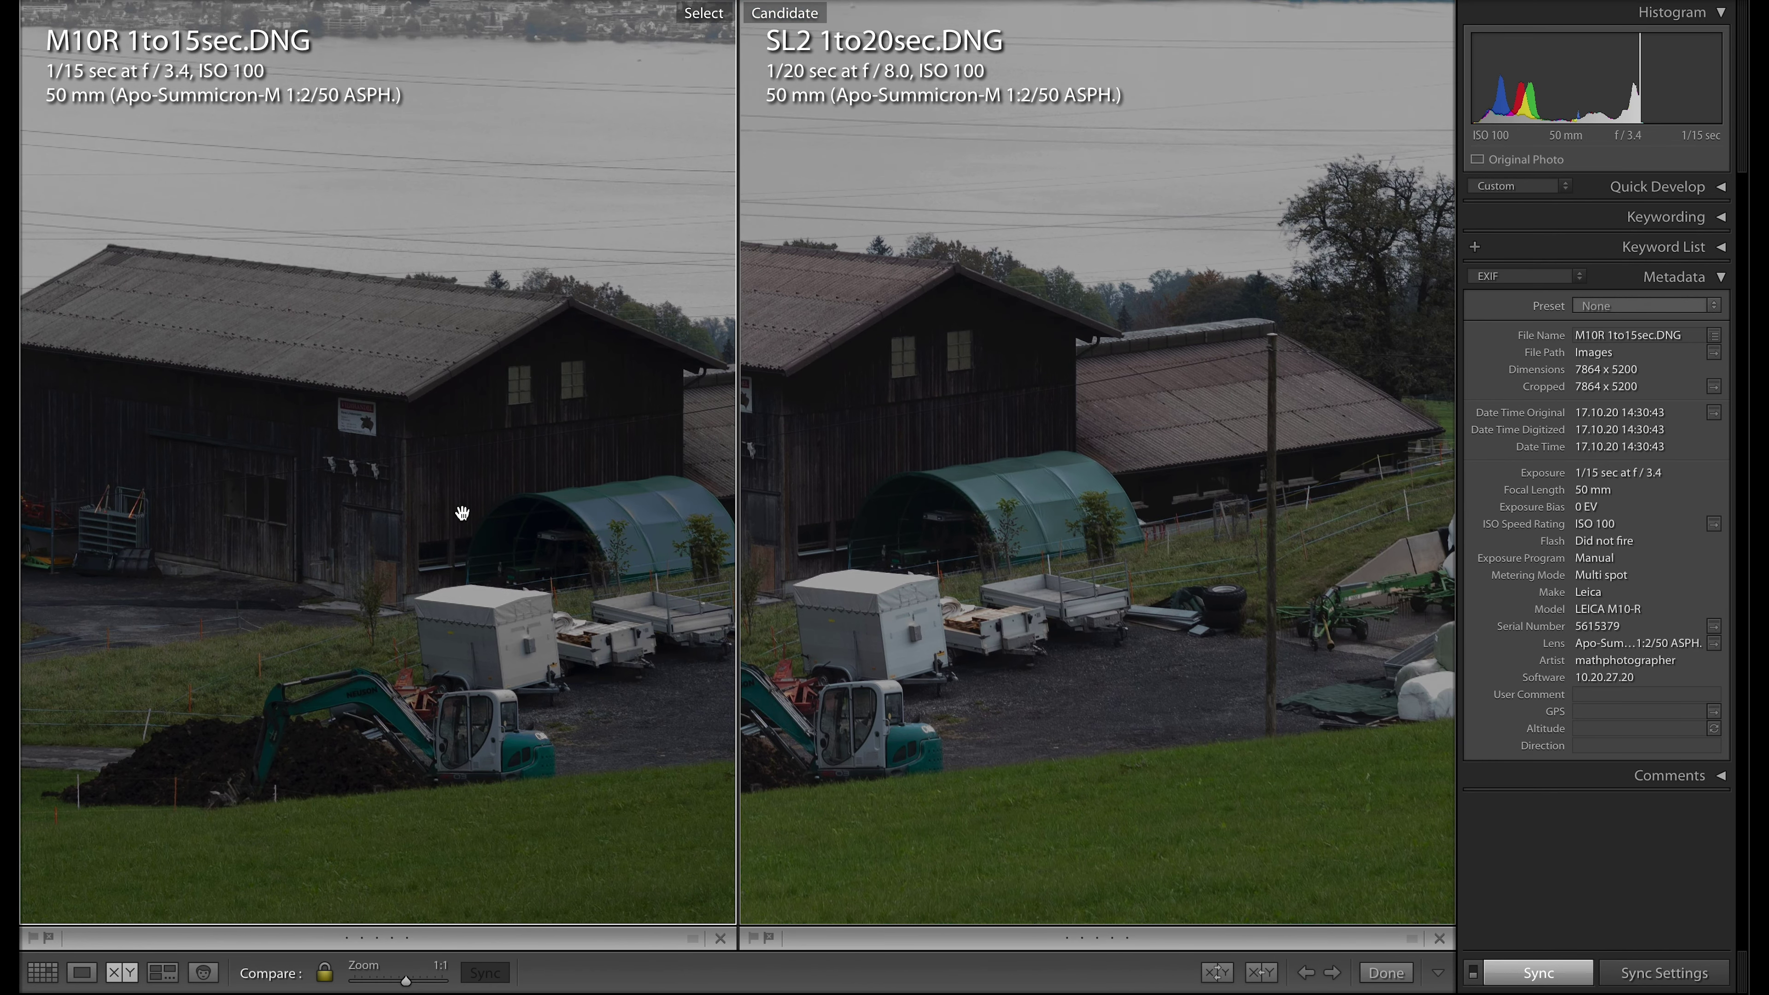
click(462, 513)
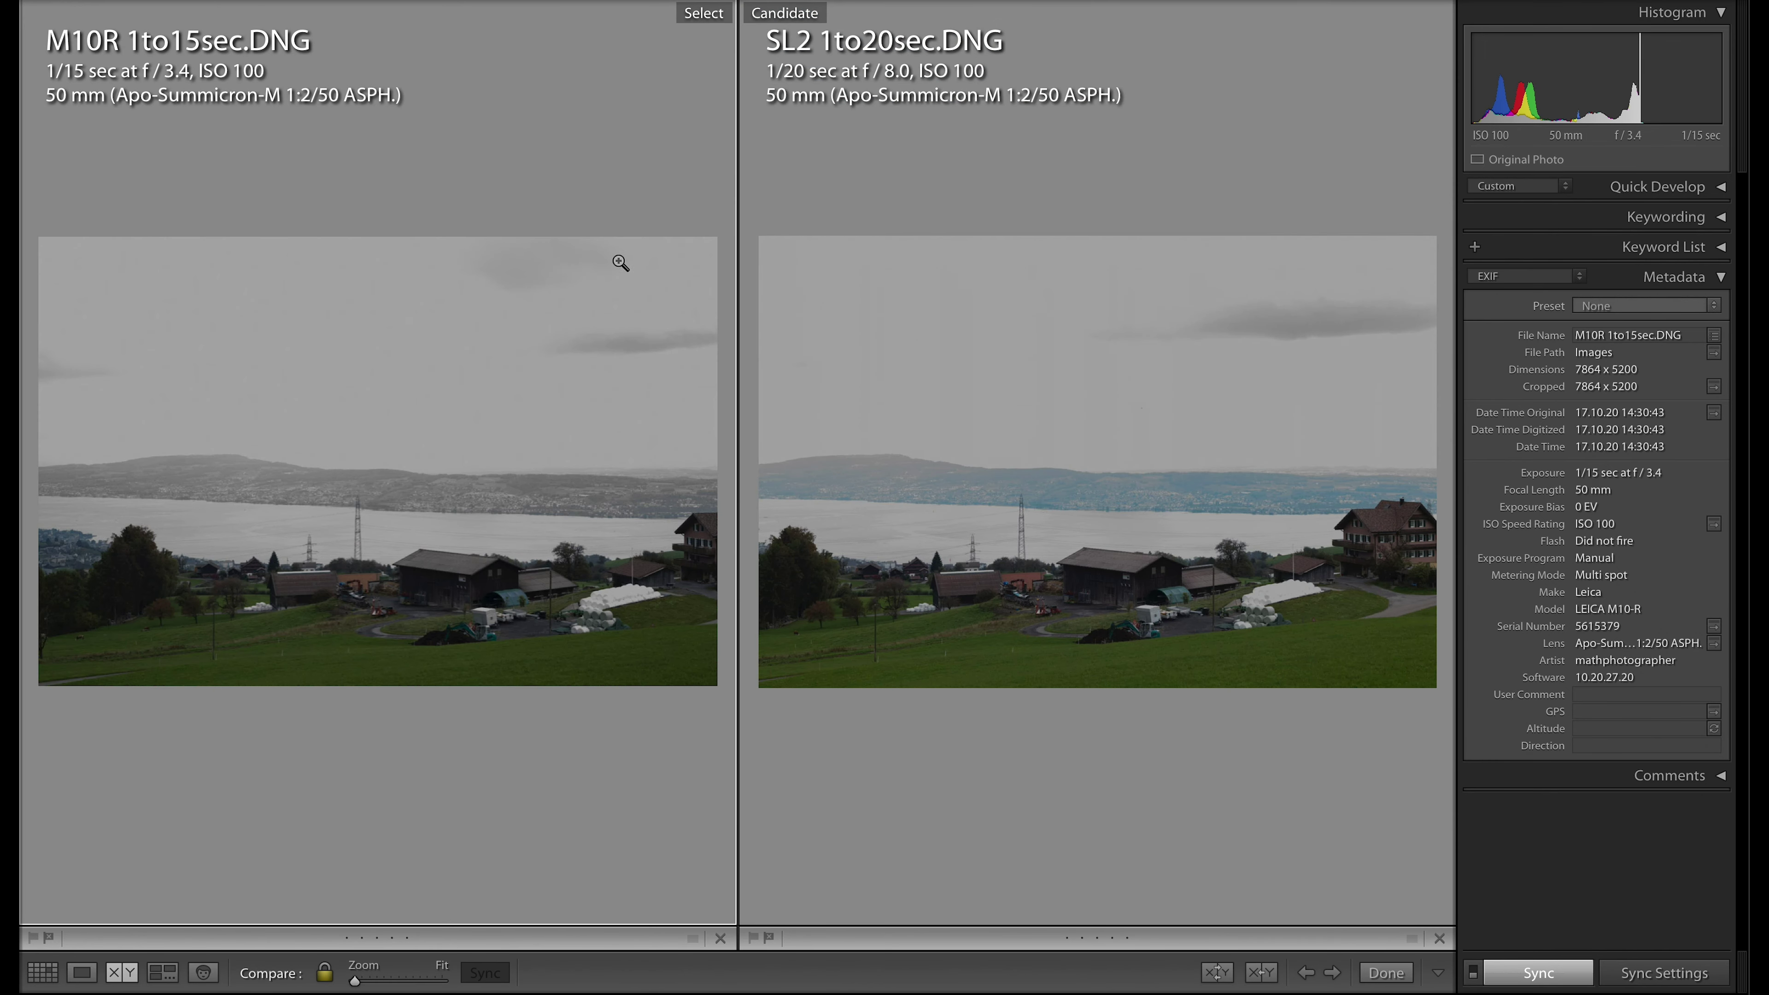
- Check the cloud band and hillside town at 1:1, make SL2 active, then return to the eight-photo grid
click(563, 343)
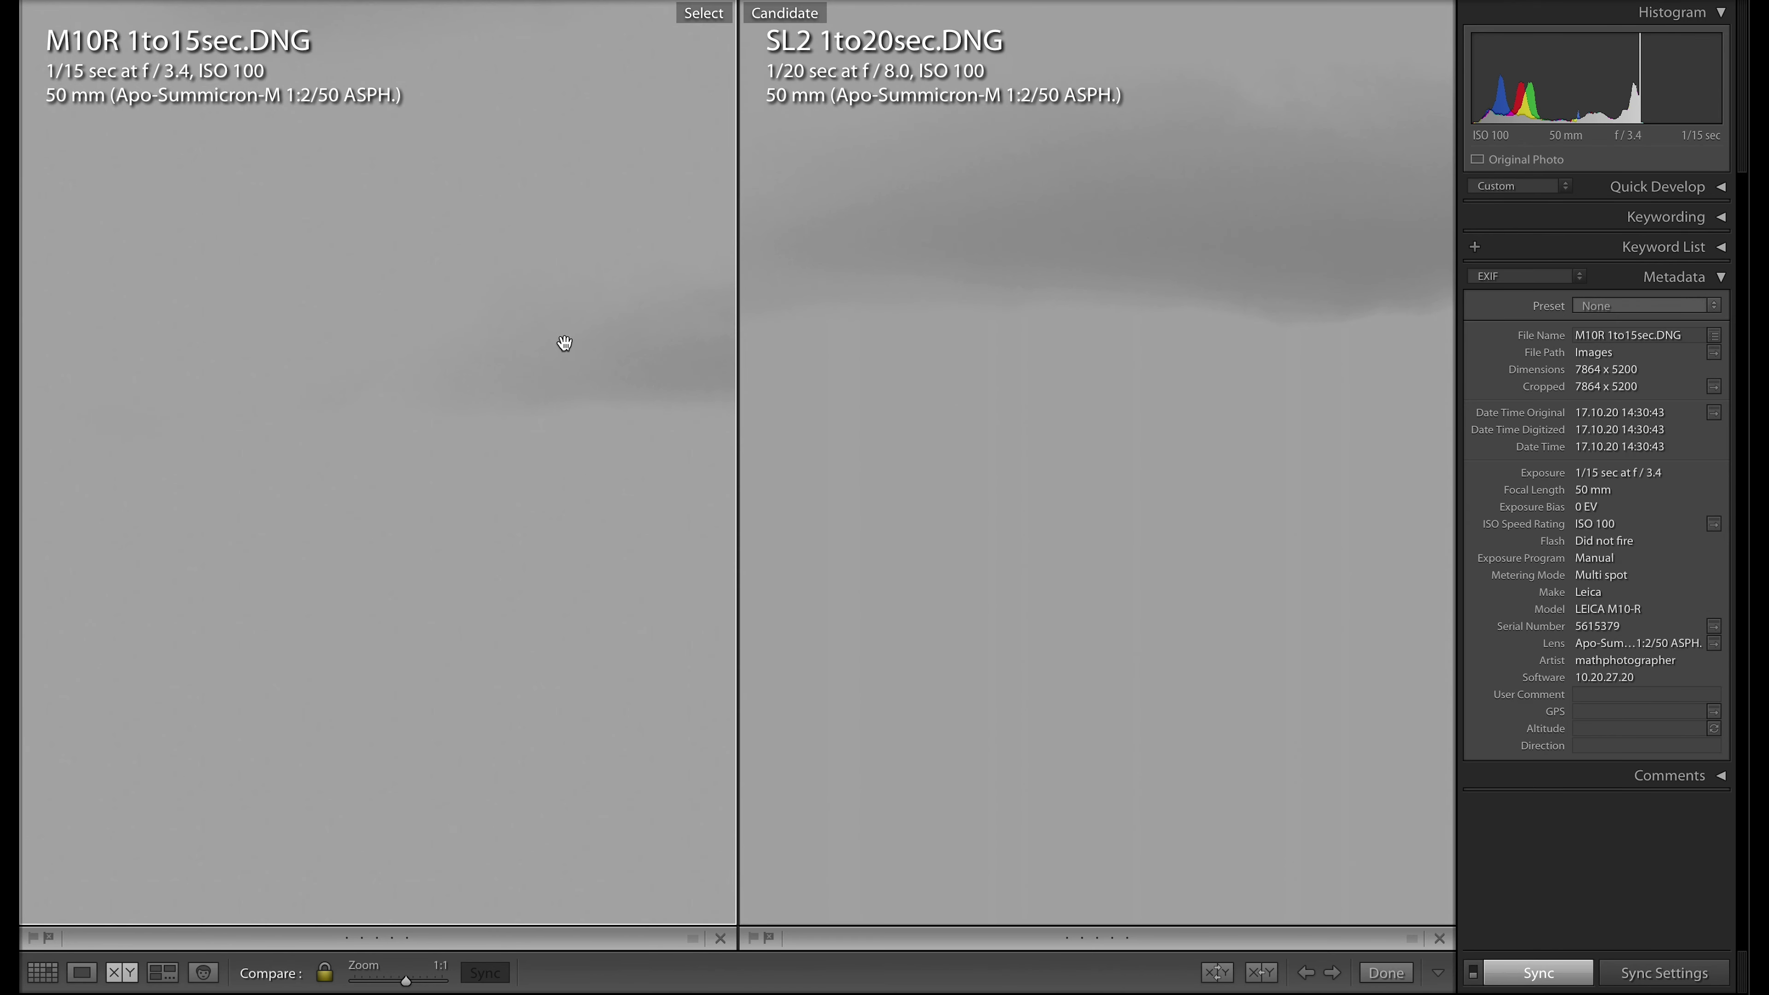
drag(564, 343, 501, 364)
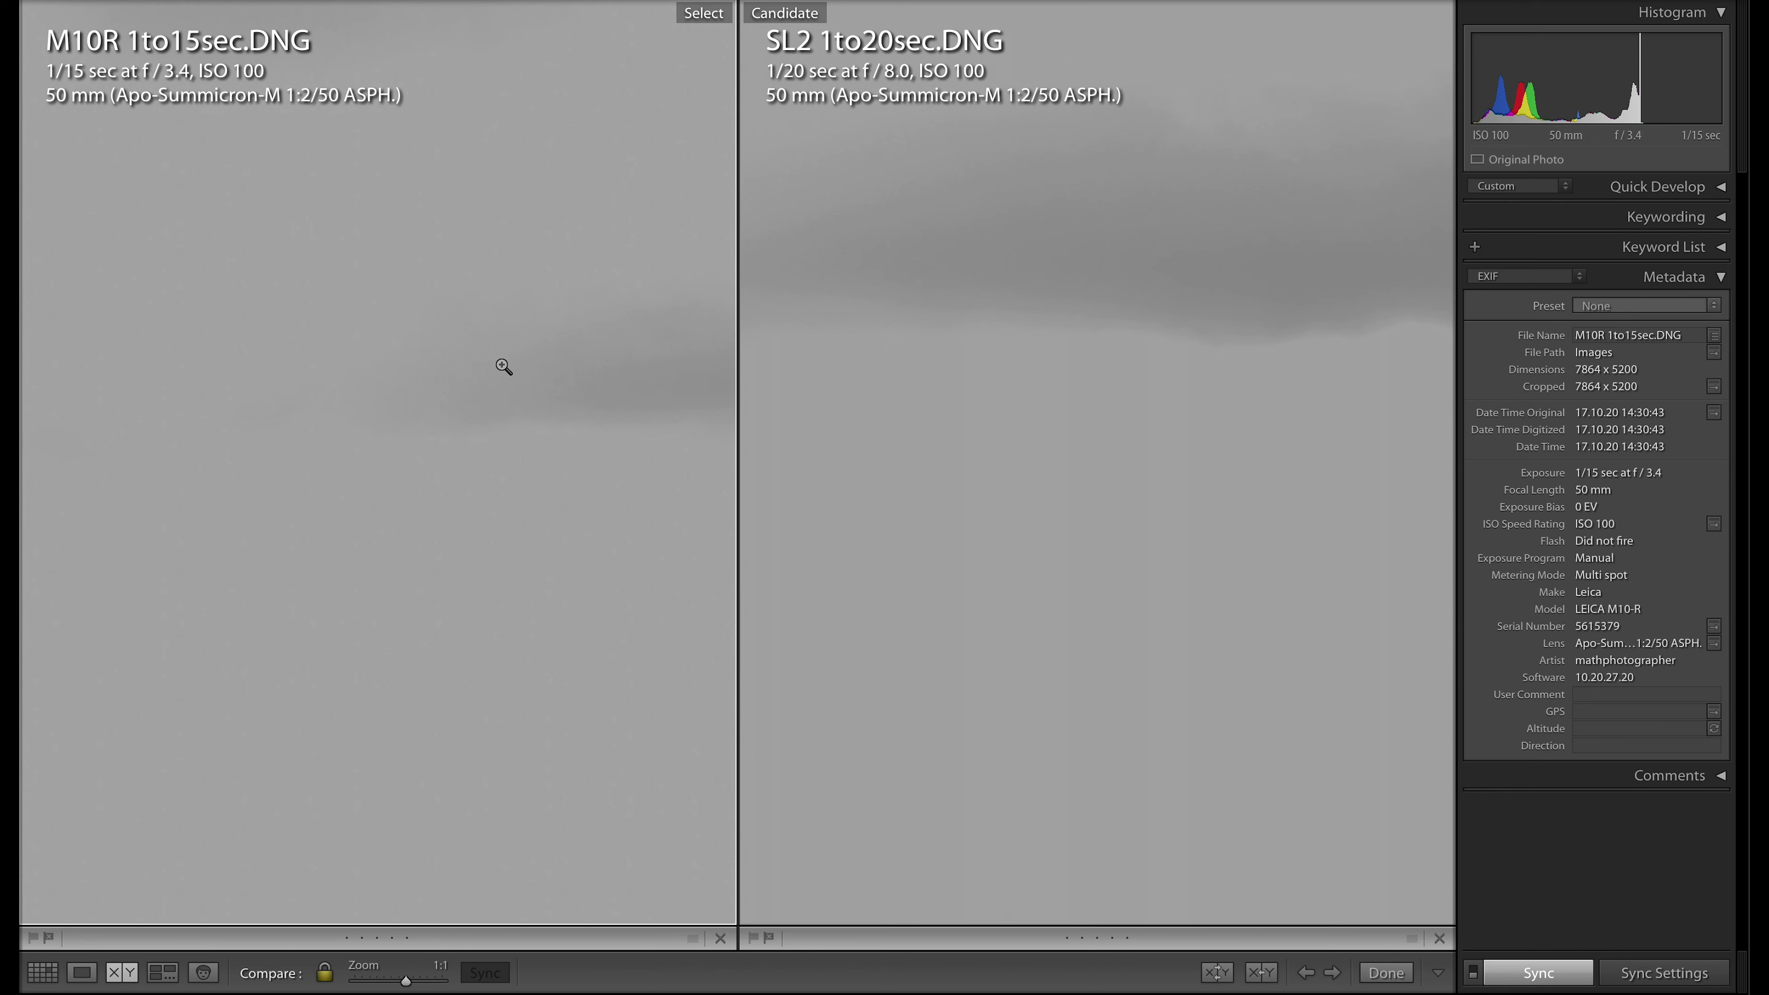
click(502, 365)
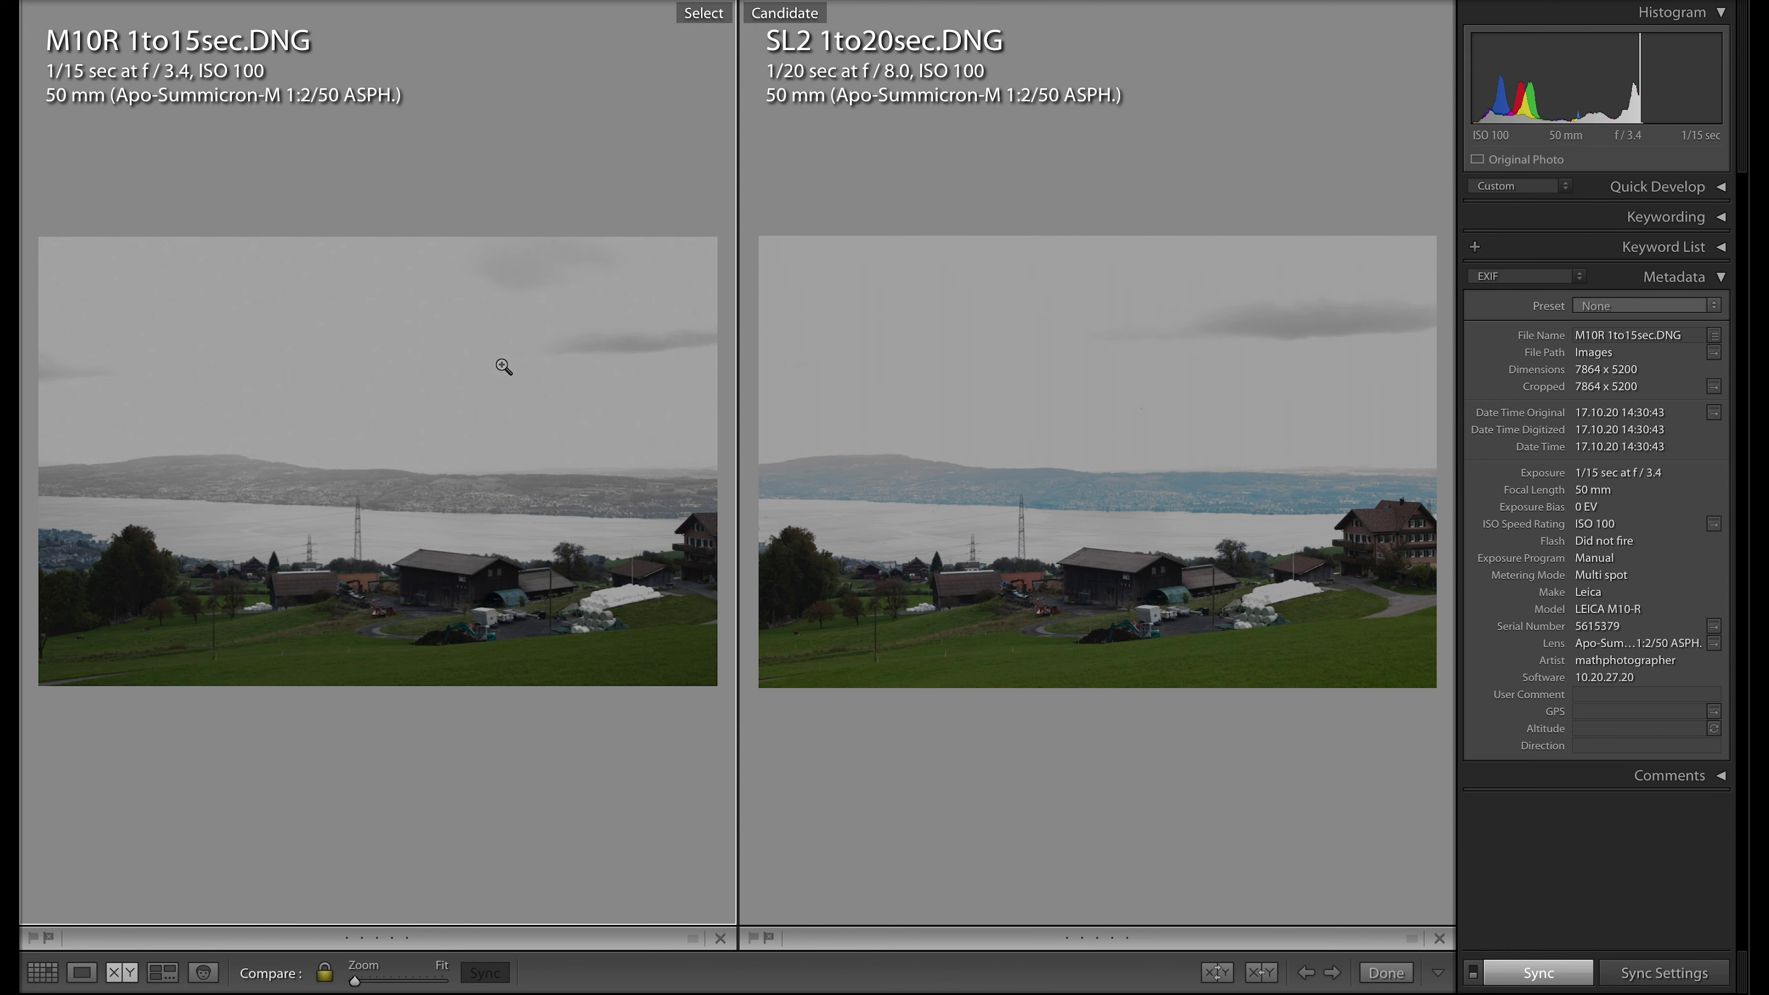
click(472, 484)
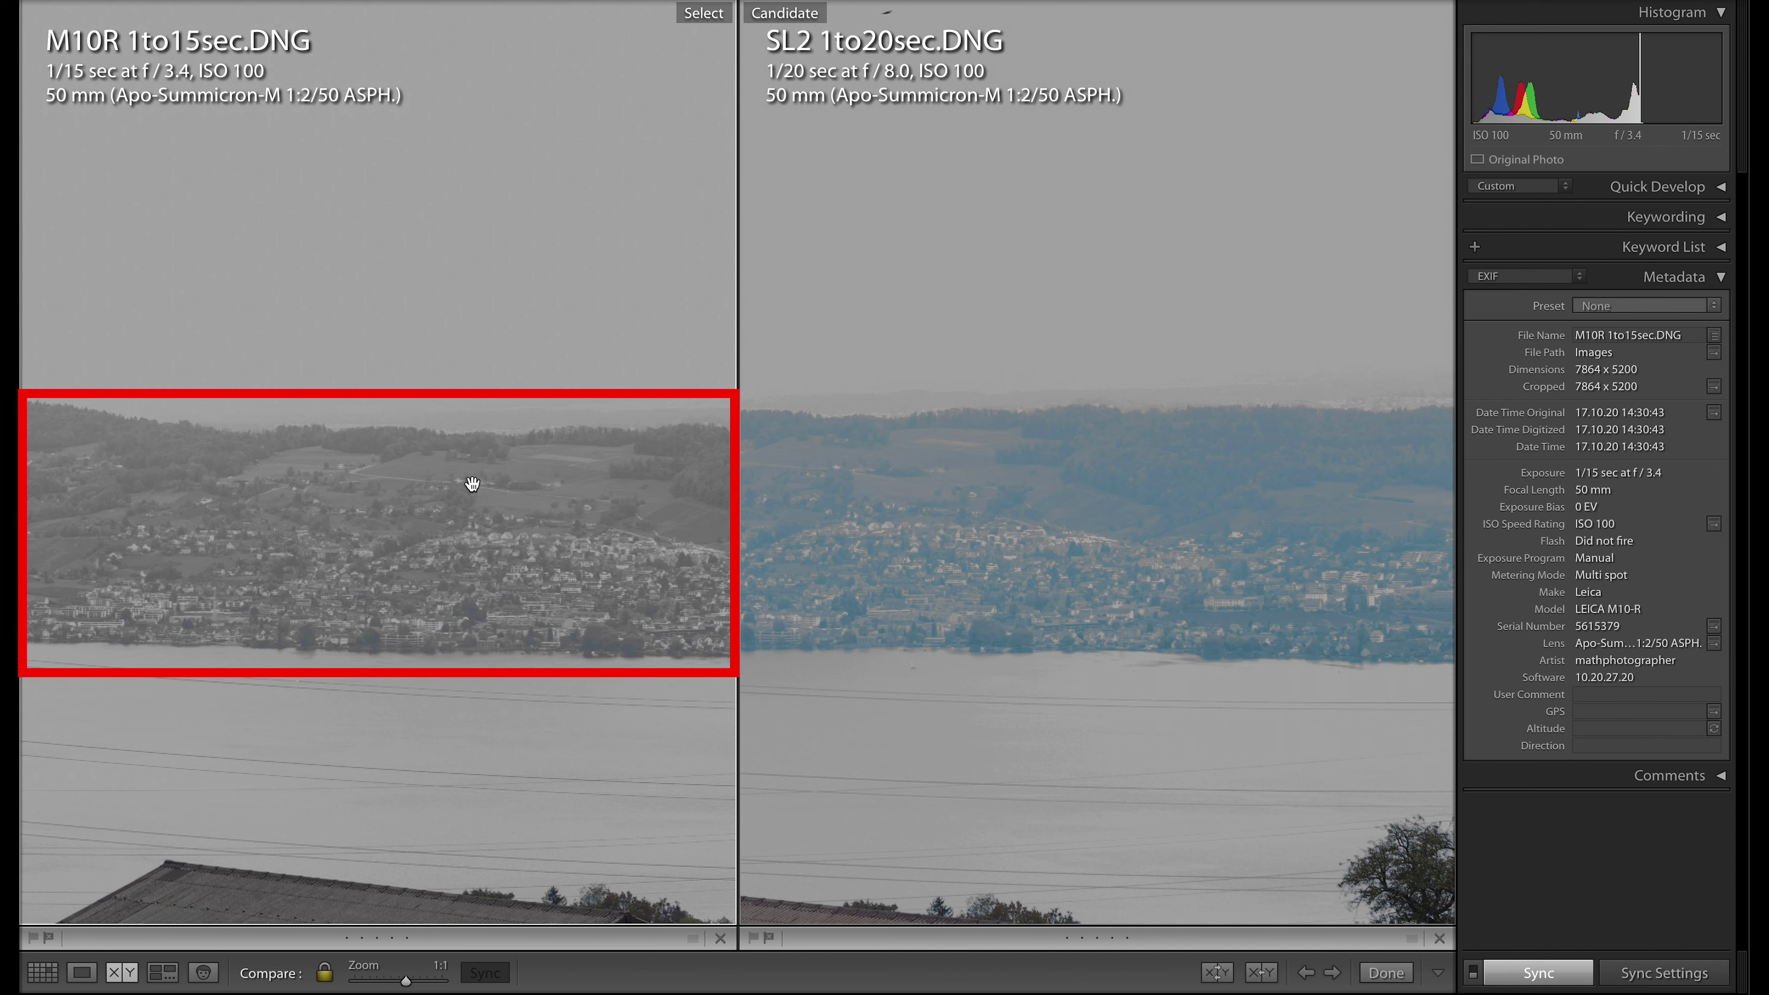
click(1032, 588)
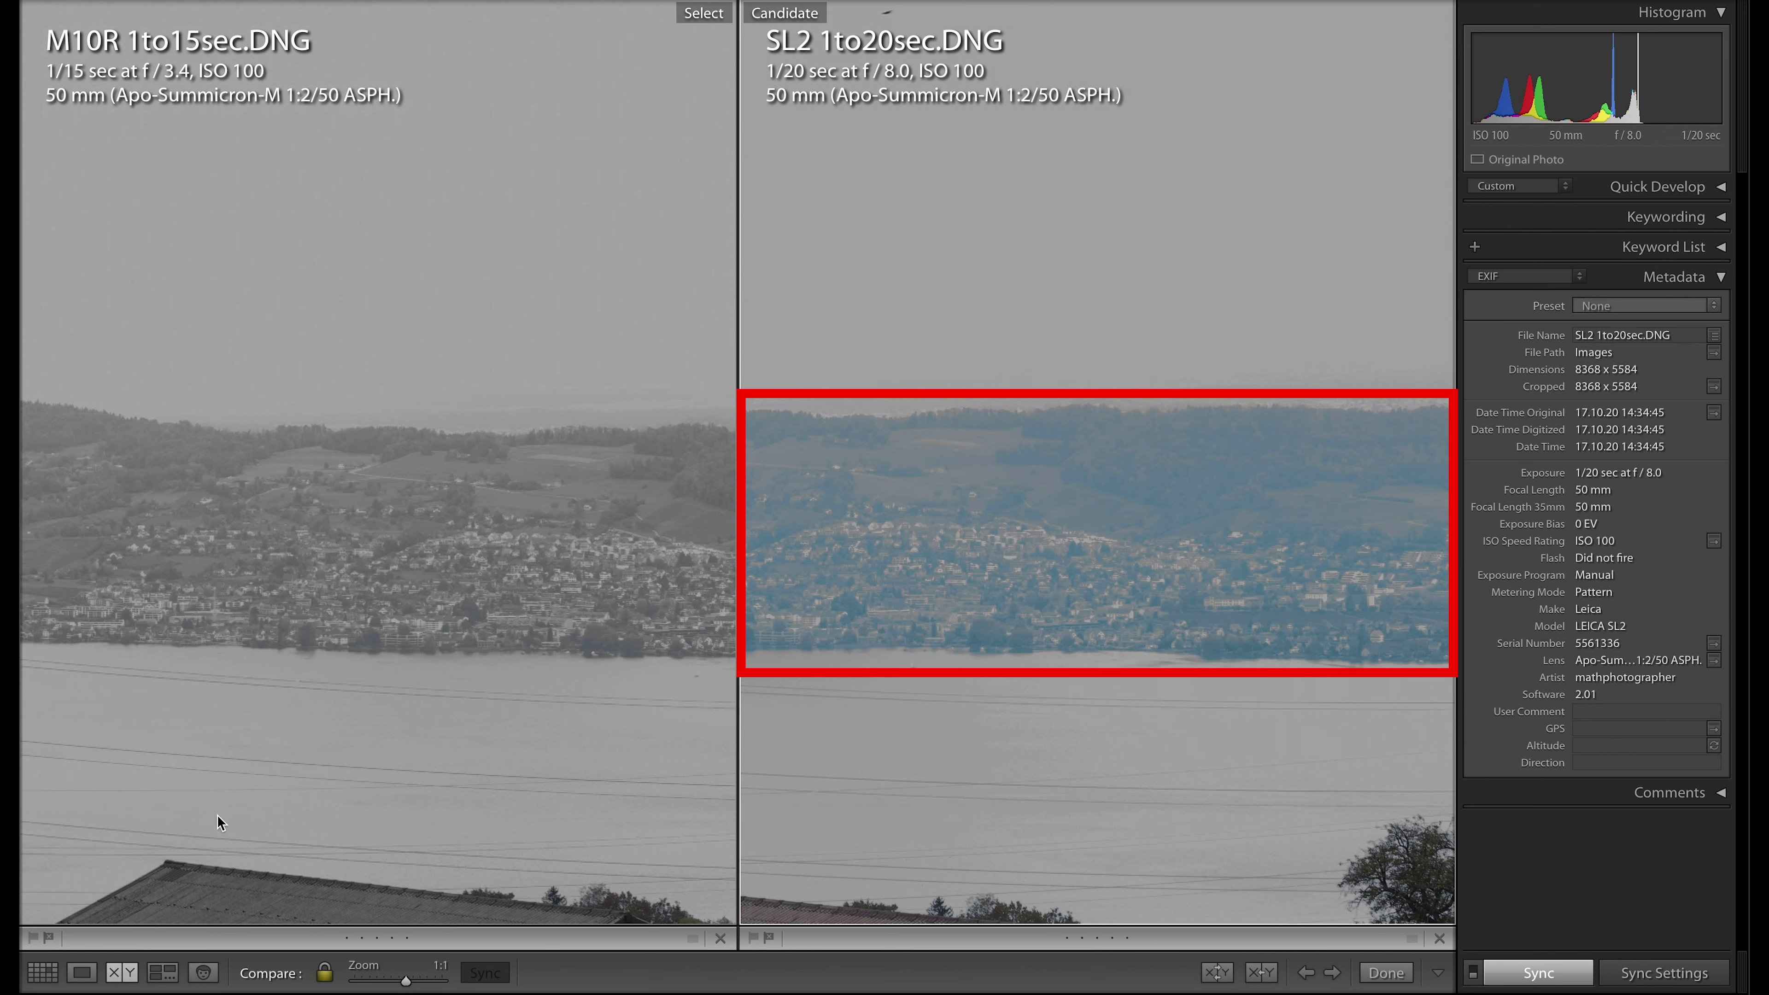
click(40, 974)
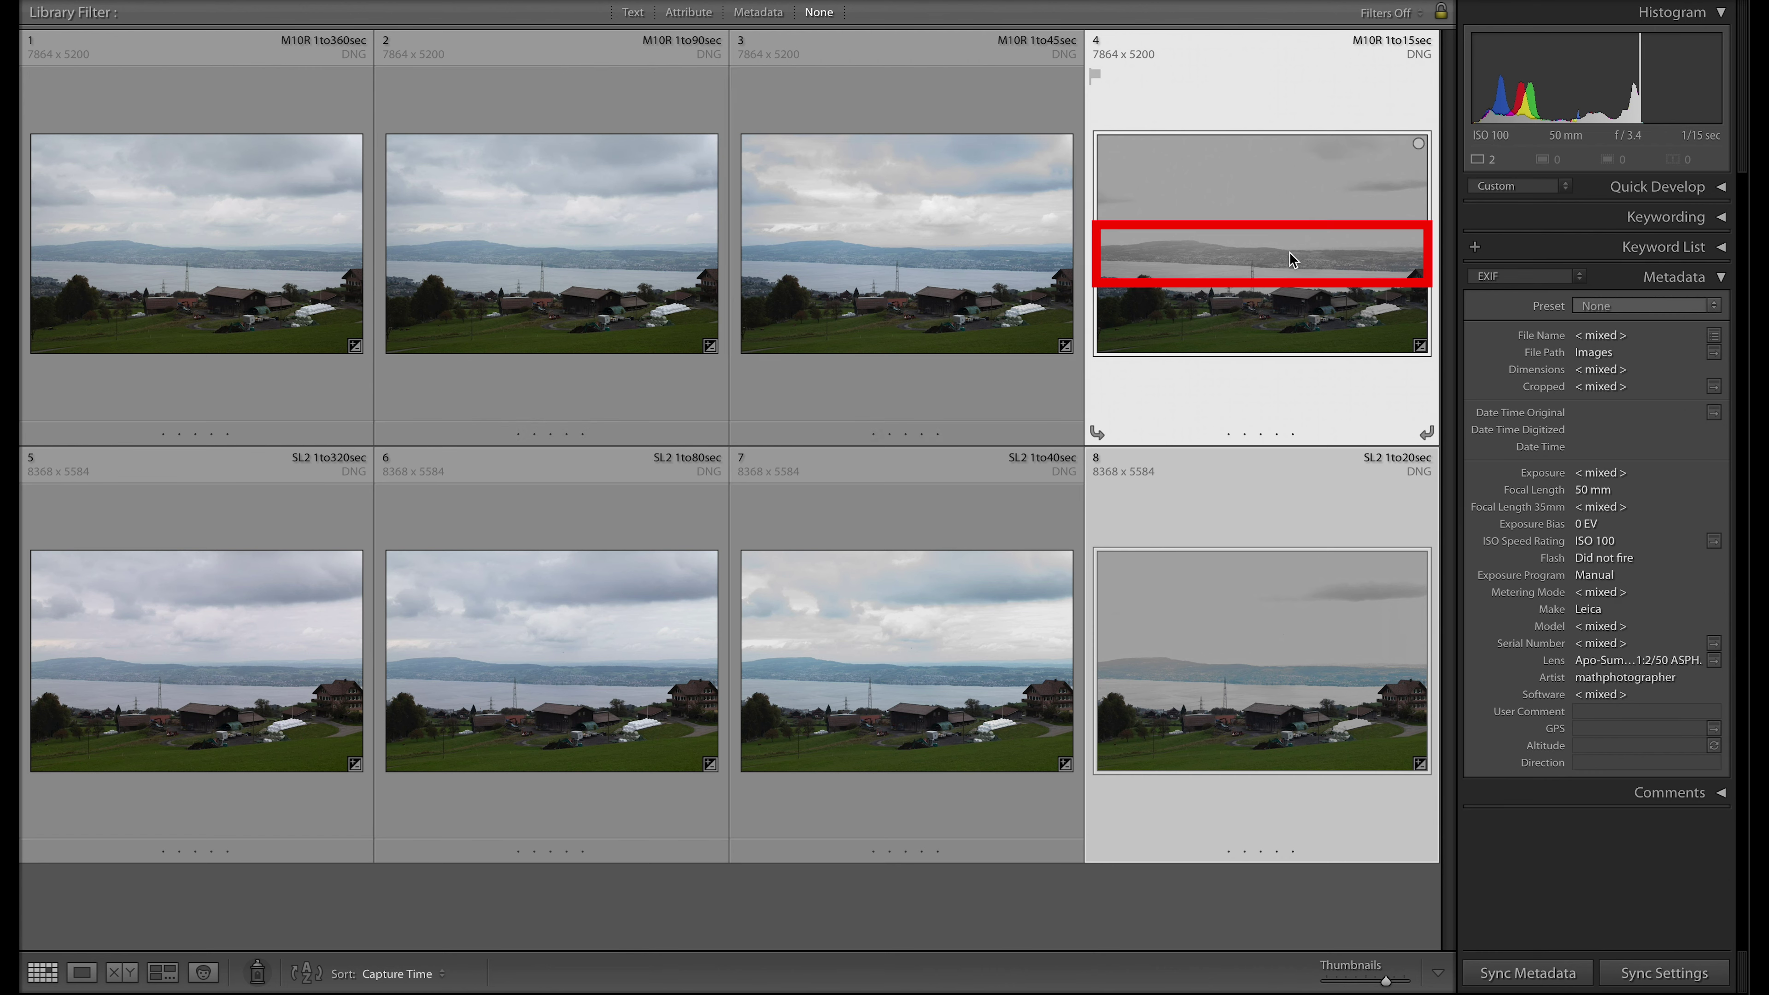
mouse_move(1290, 260)
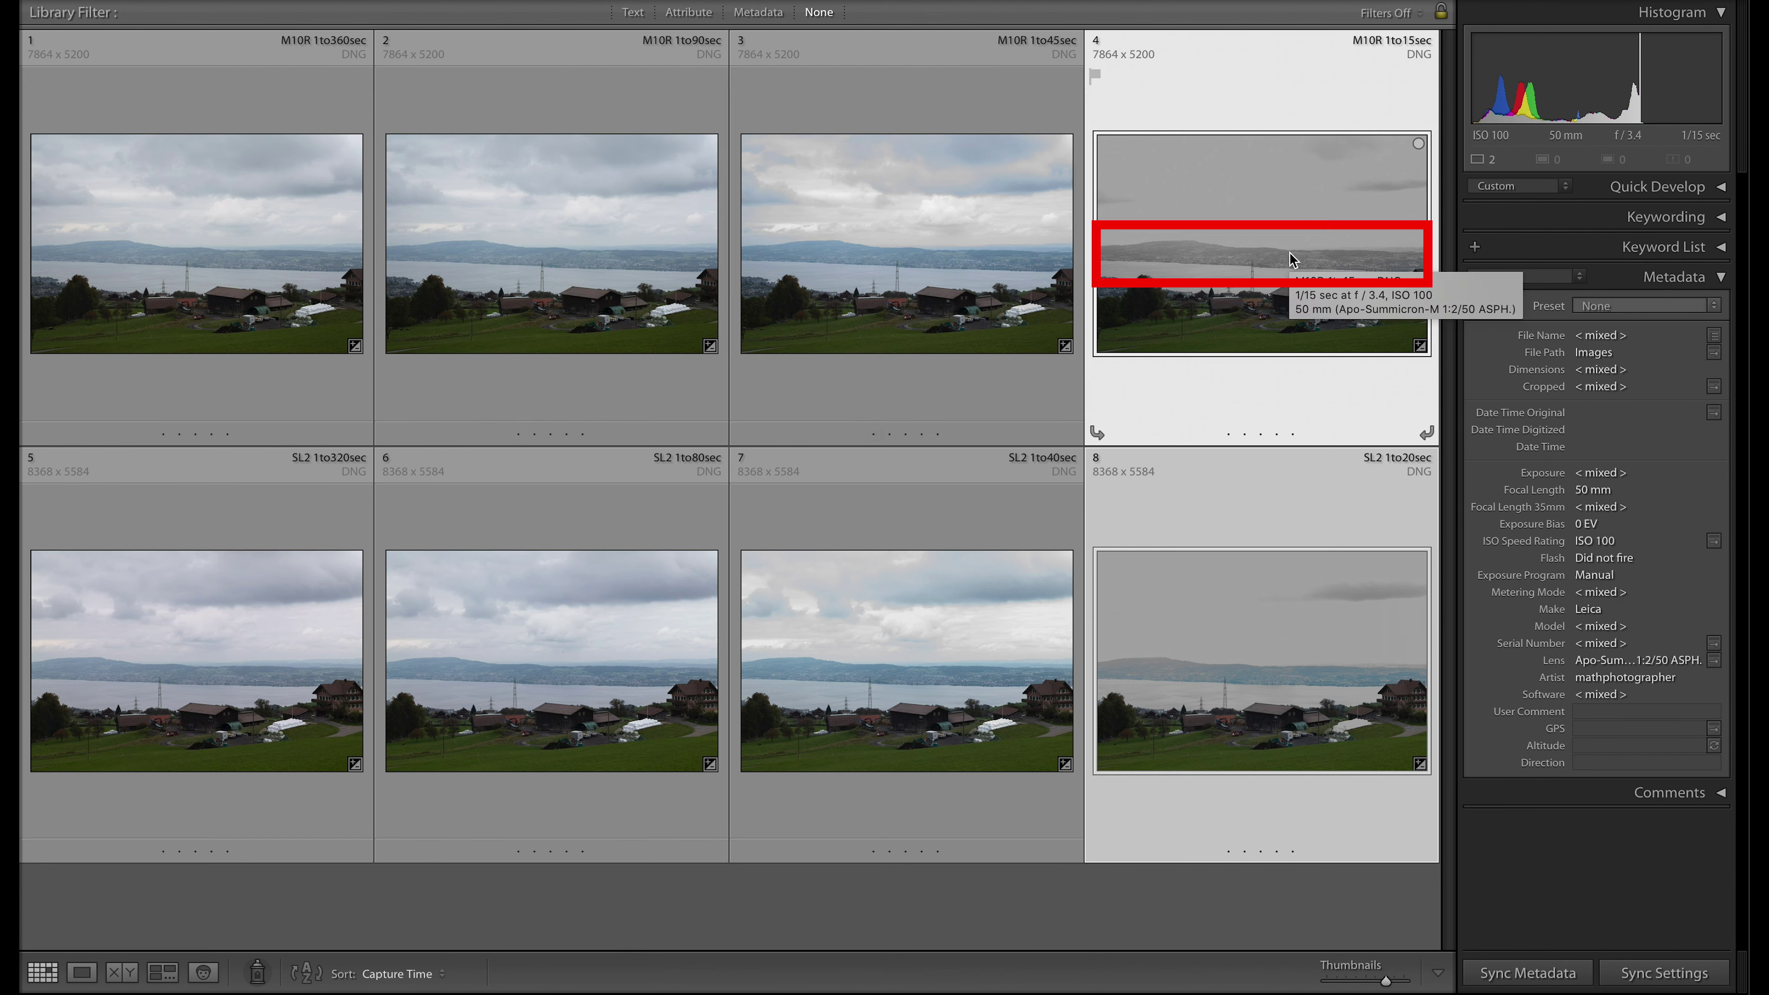